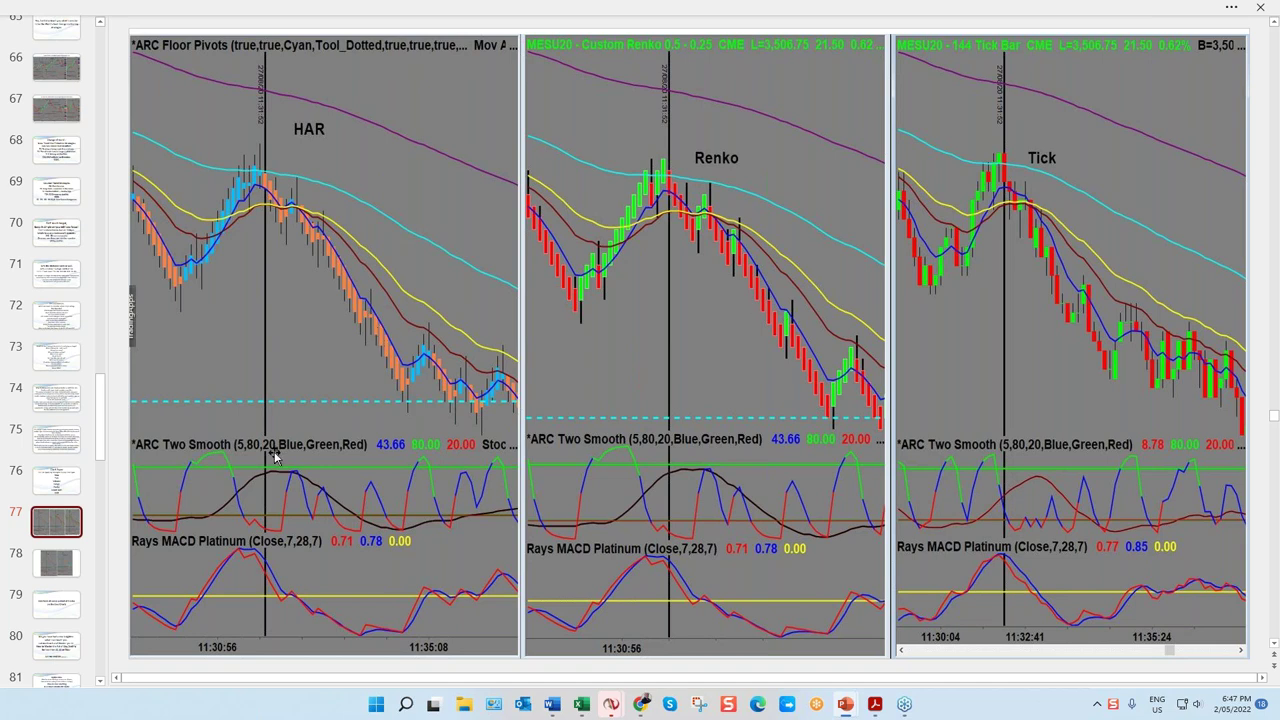
Show slides 78 and 79, and minimise the presentation to switch to the NinjaTrader live charts.
{"action": "left_click", "coordinate": [77, 563]}
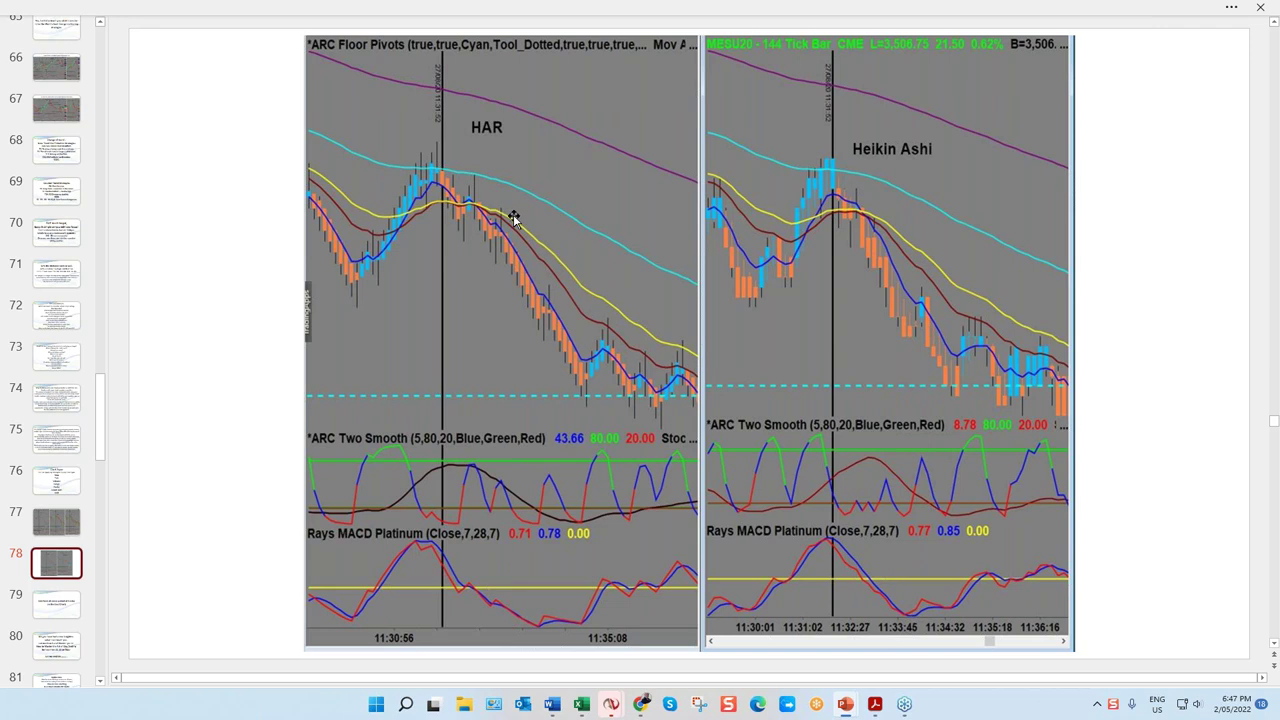
{"action": "left_click", "coordinate": [76, 608]}
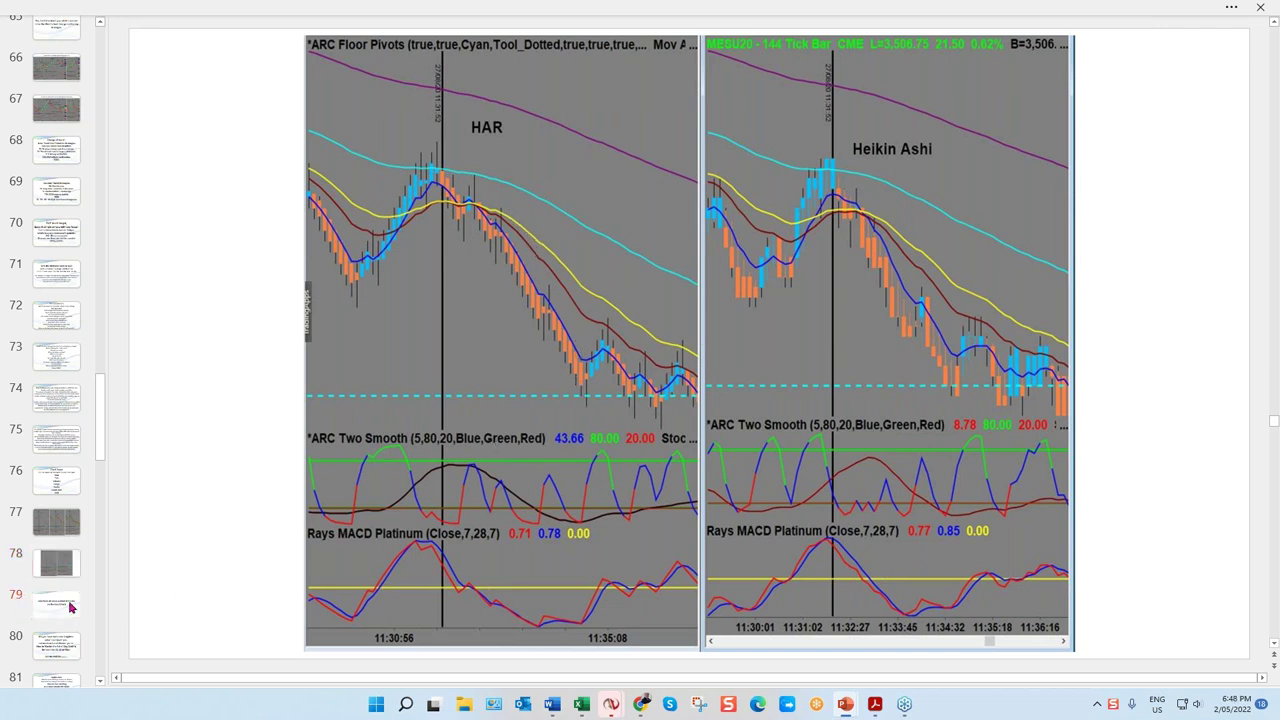
{"action": "left_click", "coordinate": [1232, 12]}
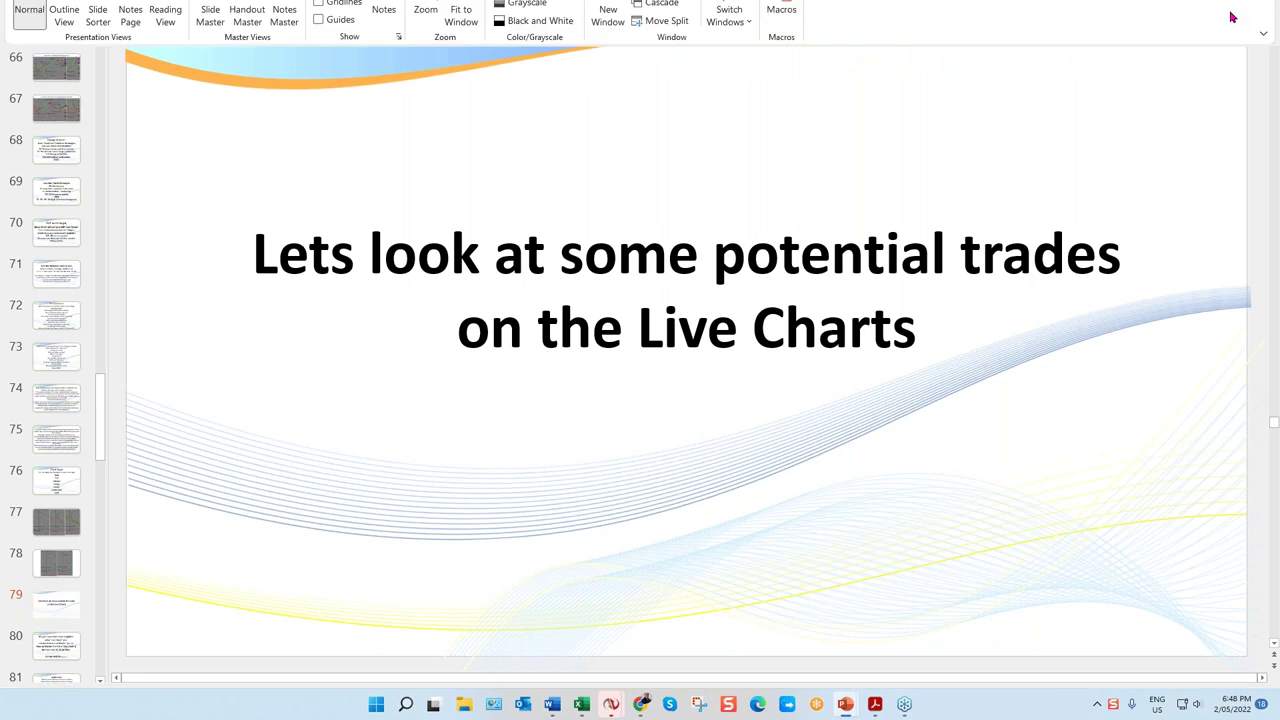
{"action": "left_click", "coordinate": [1194, 12]}
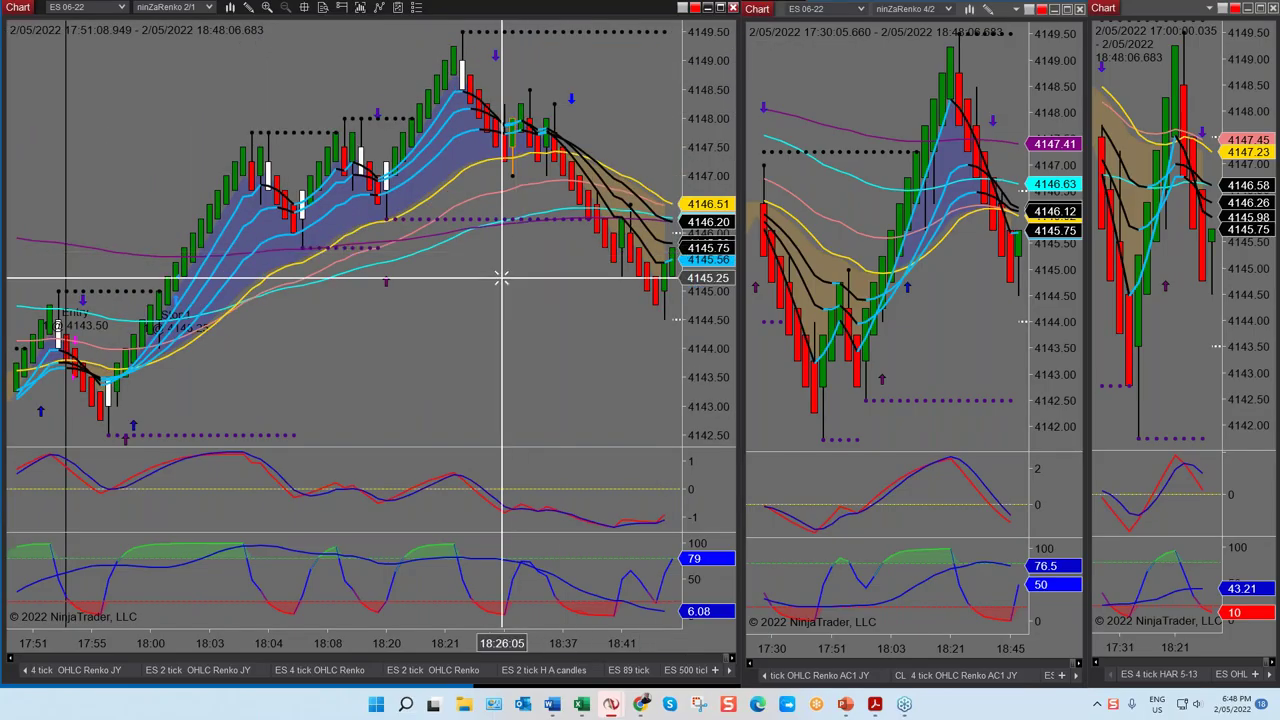
Maximise the ES 2 tick Renko chart and look back over the annotated trades to about 15:33.
{"action": "scroll", "coordinate": [490, 330], "scroll_direction": "left", "scroll_amount": 5}
{"action": "scroll", "coordinate": [485, 356], "scroll_direction": "left", "scroll_amount": 8}
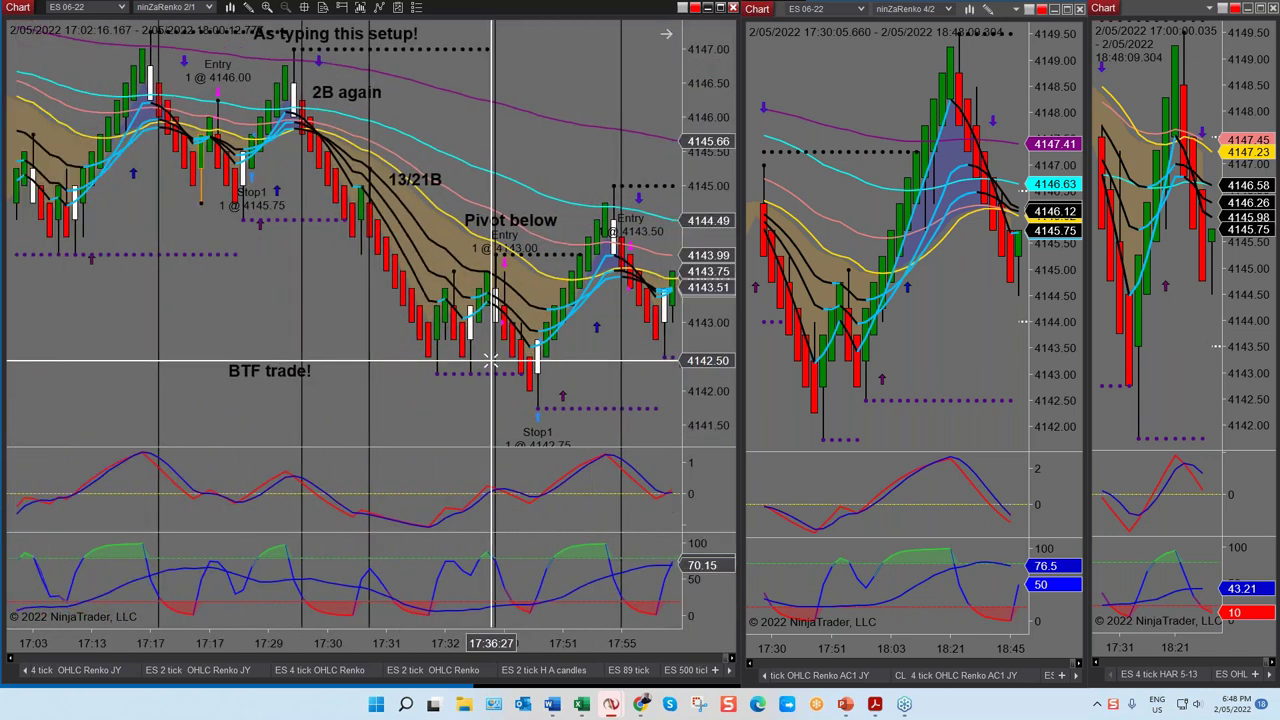
{"action": "scroll", "coordinate": [490, 360], "scroll_direction": "right", "scroll_amount": 2}
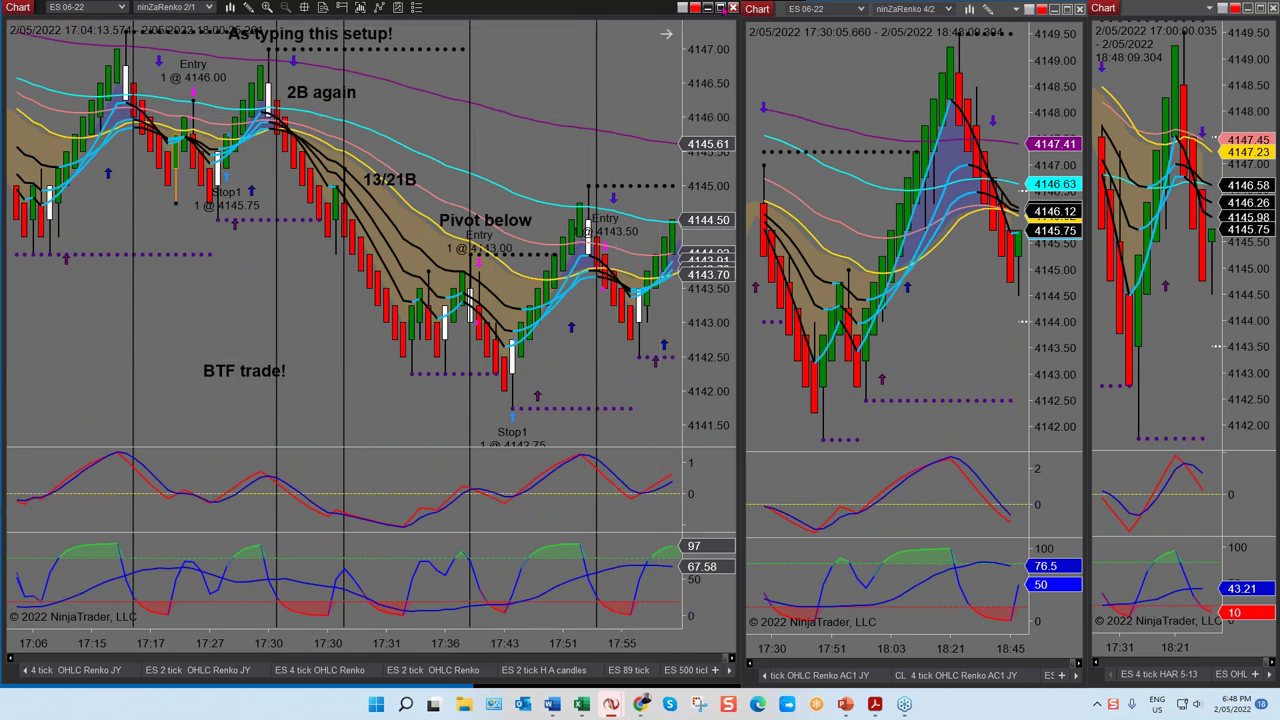
{"action": "left_click", "coordinate": [720, 7]}
{"action": "scroll", "coordinate": [483, 322], "scroll_direction": "left", "scroll_amount": 4}
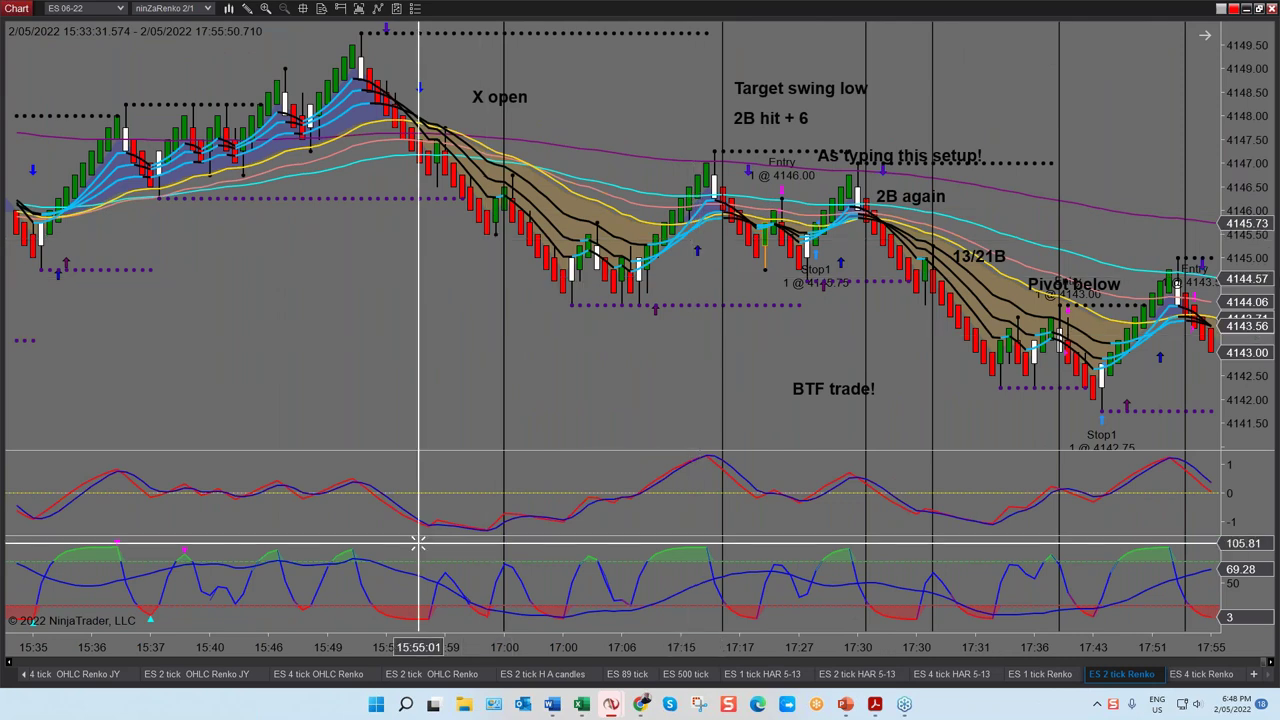
View the ES 4 tick OHLC Renko JY chart briefly and review the ES 89 tick chart back to about 15:02.
{"action": "left_click", "coordinate": [93, 676]}
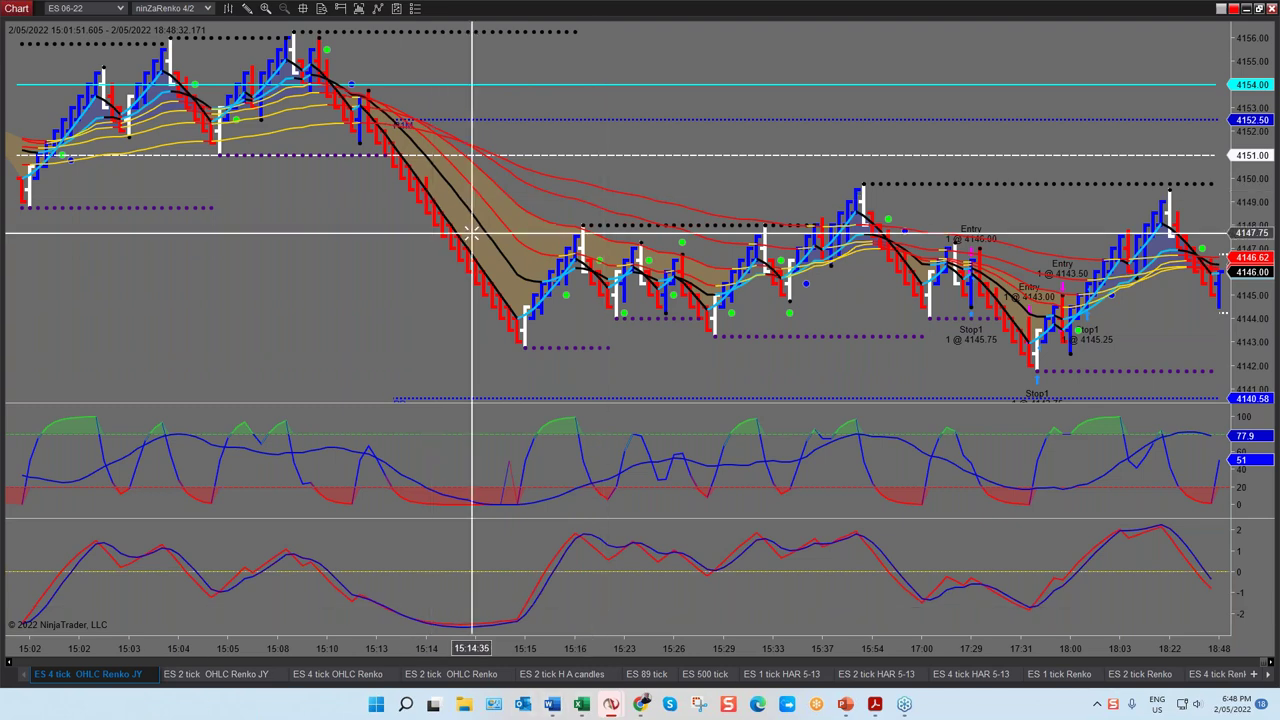
{"action": "left_click", "coordinate": [641, 678]}
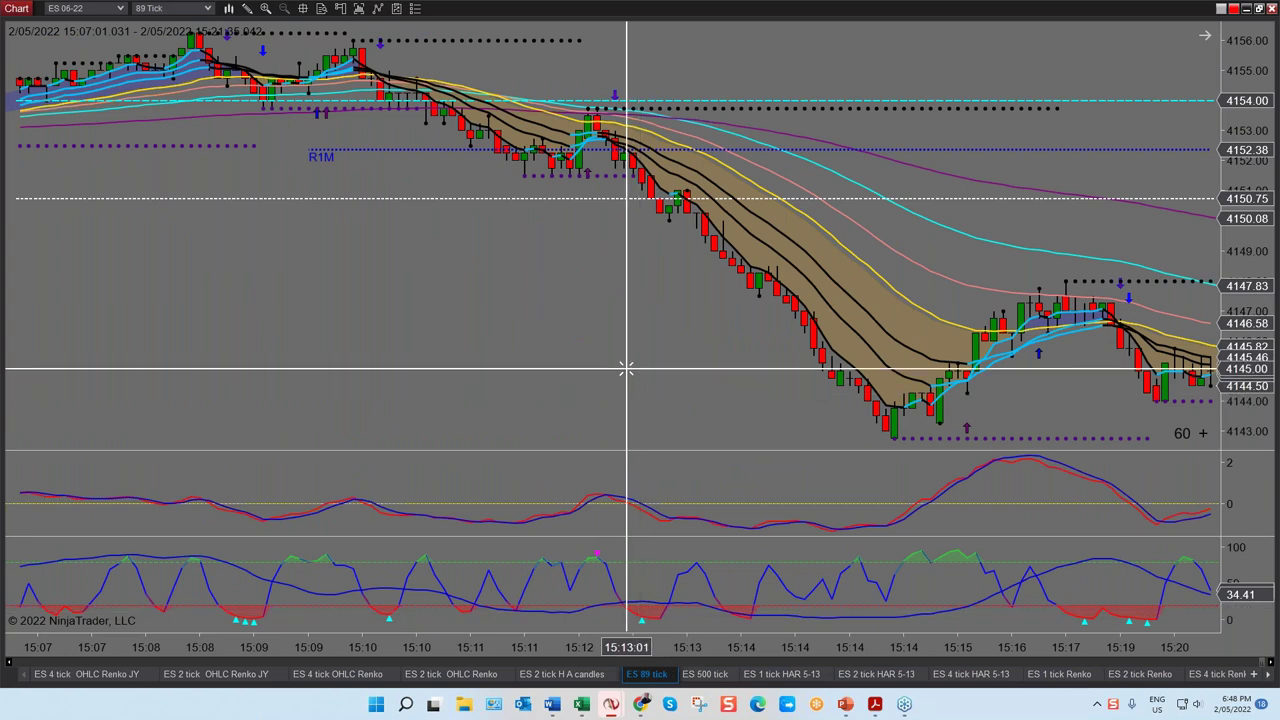
{"action": "scroll", "coordinate": [628, 371], "scroll_direction": "up", "scroll_amount": 10}
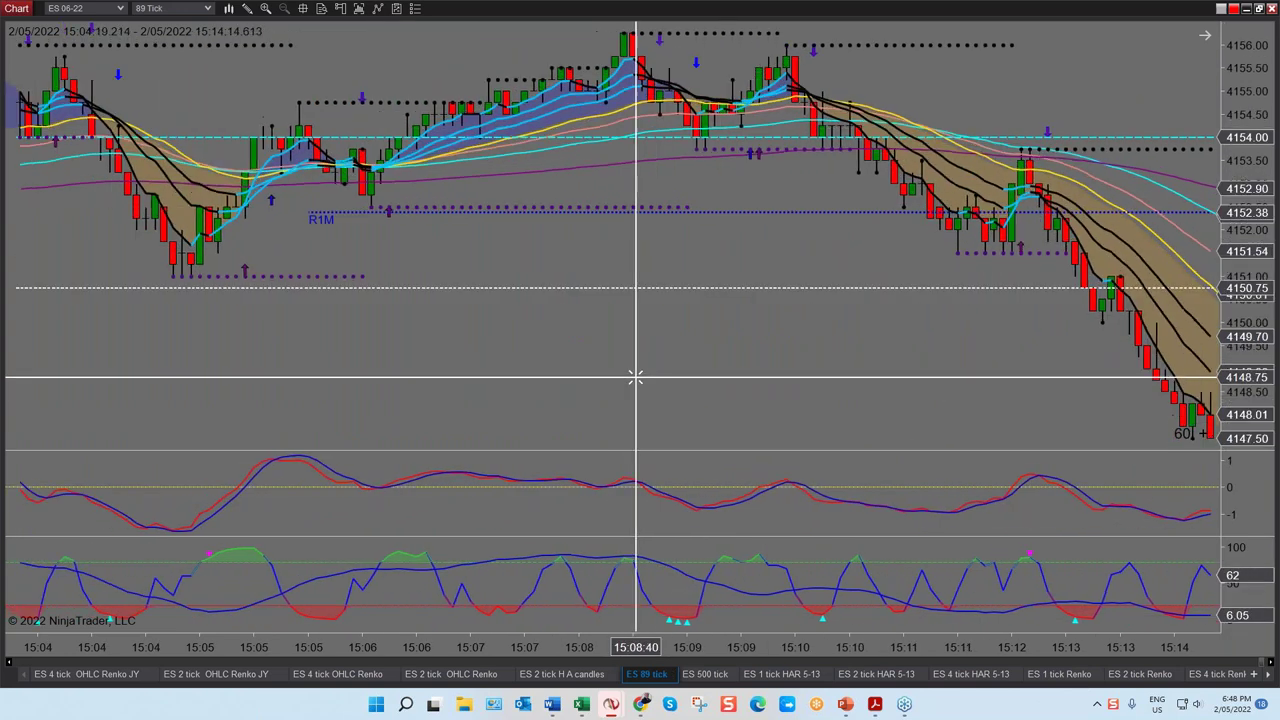
{"action": "scroll", "coordinate": [636, 377], "scroll_direction": "up", "scroll_amount": 8}
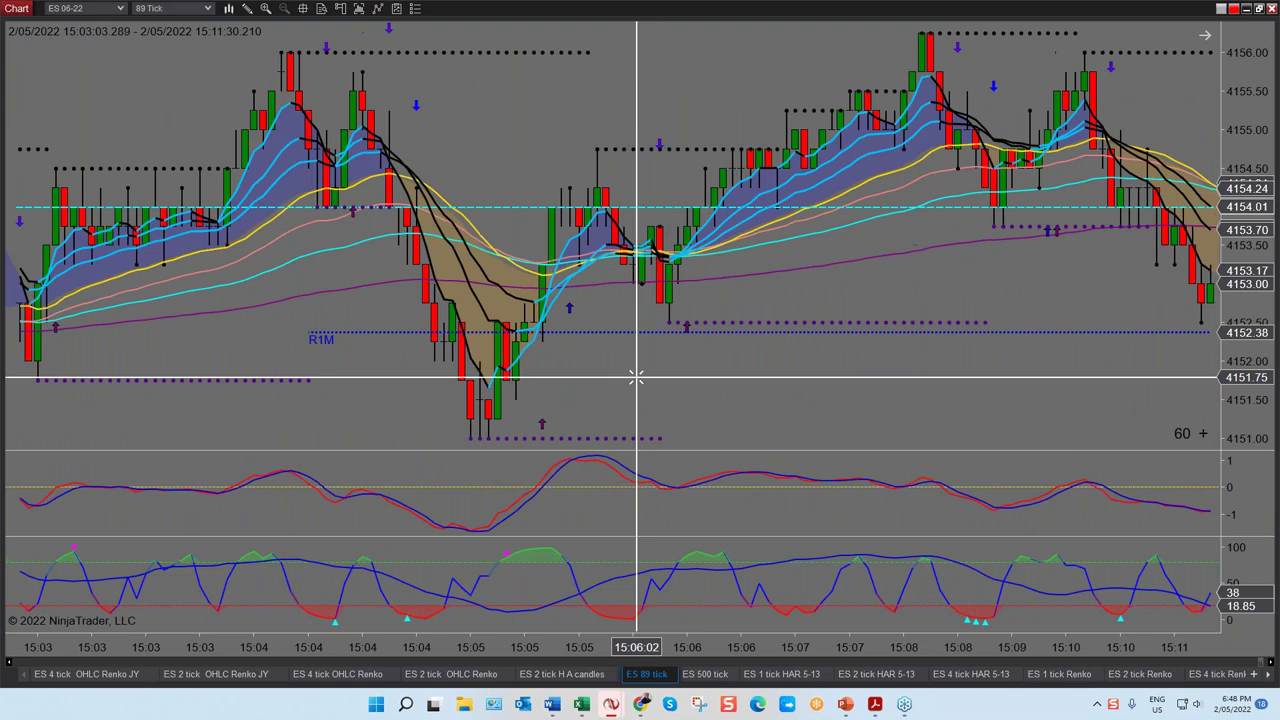
{"action": "scroll", "coordinate": [636, 377], "scroll_direction": "up", "scroll_amount": 3}
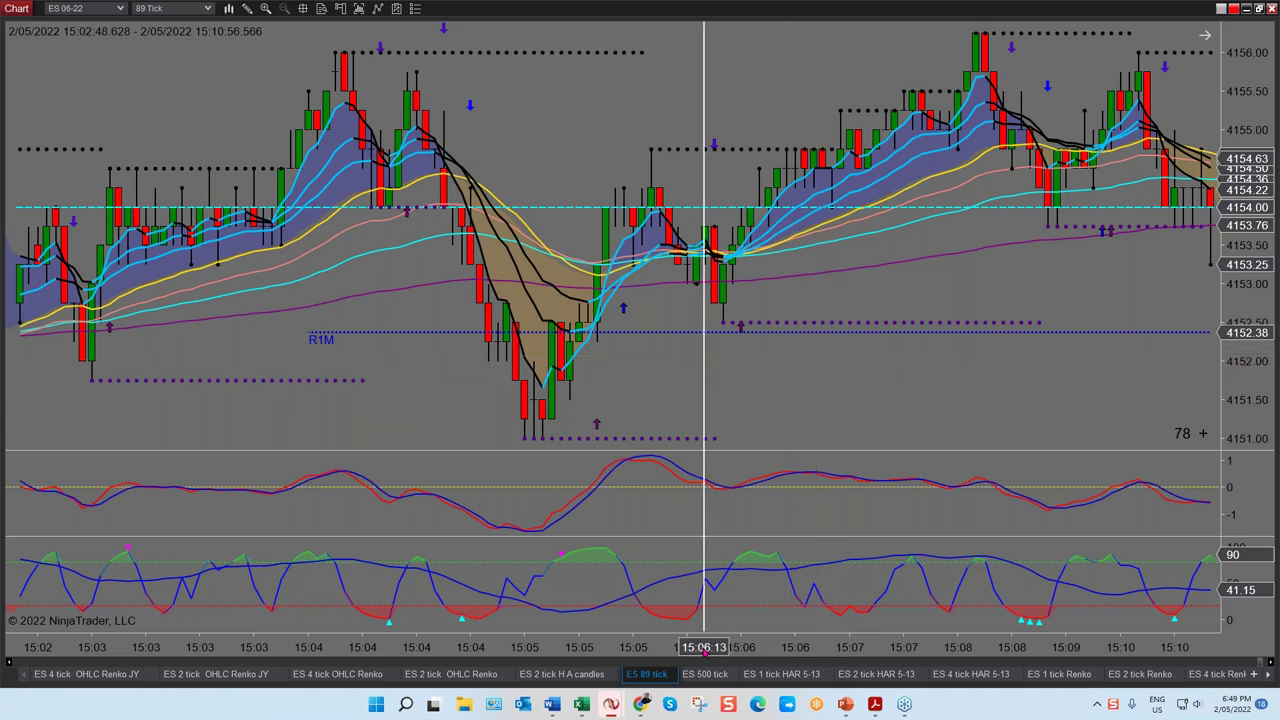
Bring up the ES 500 tick chart and examine its price action back to about 14:47.
{"action": "left_click", "coordinate": [700, 674]}
{"action": "scroll", "coordinate": [460, 418], "scroll_direction": "up", "scroll_amount": 10}
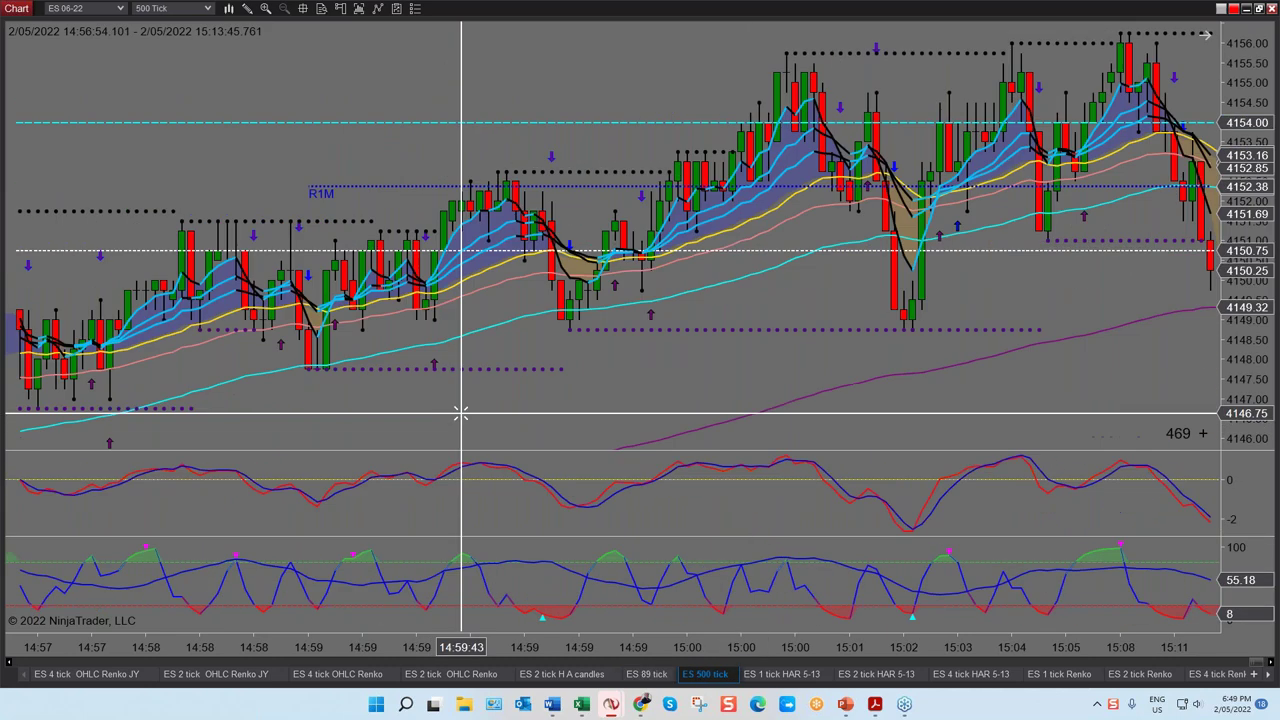
{"action": "scroll", "coordinate": [473, 412], "scroll_direction": "up", "scroll_amount": 10}
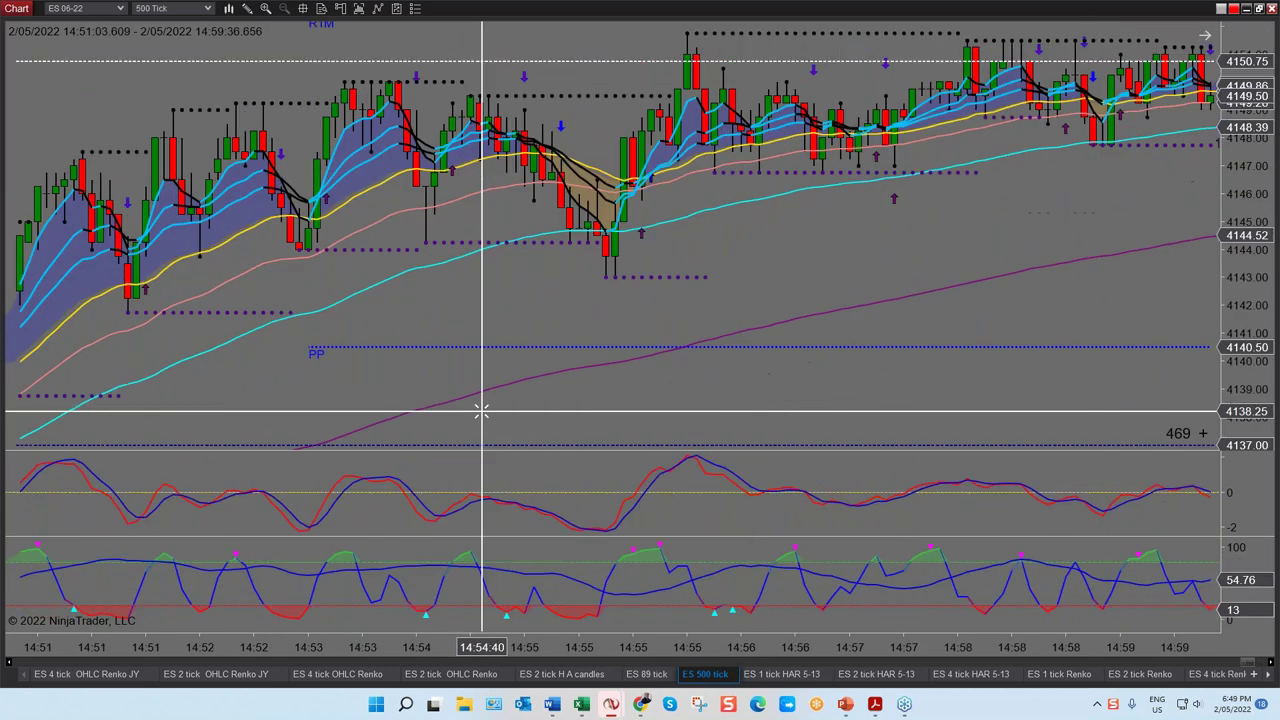
{"action": "scroll", "coordinate": [481, 411], "scroll_direction": "up", "scroll_amount": 5}
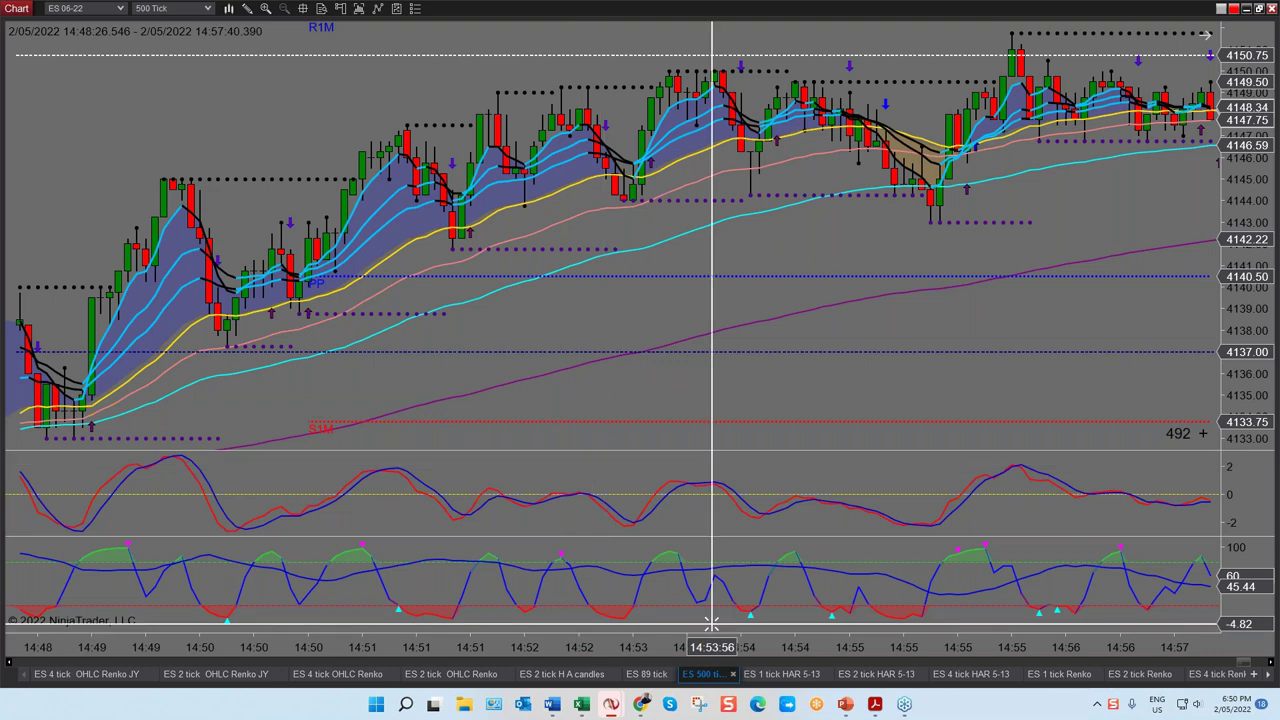
{"action": "scroll", "coordinate": [586, 591], "scroll_direction": "up", "scroll_amount": 5}
{"action": "scroll", "coordinate": [585, 437], "scroll_direction": "up", "scroll_amount": 3}
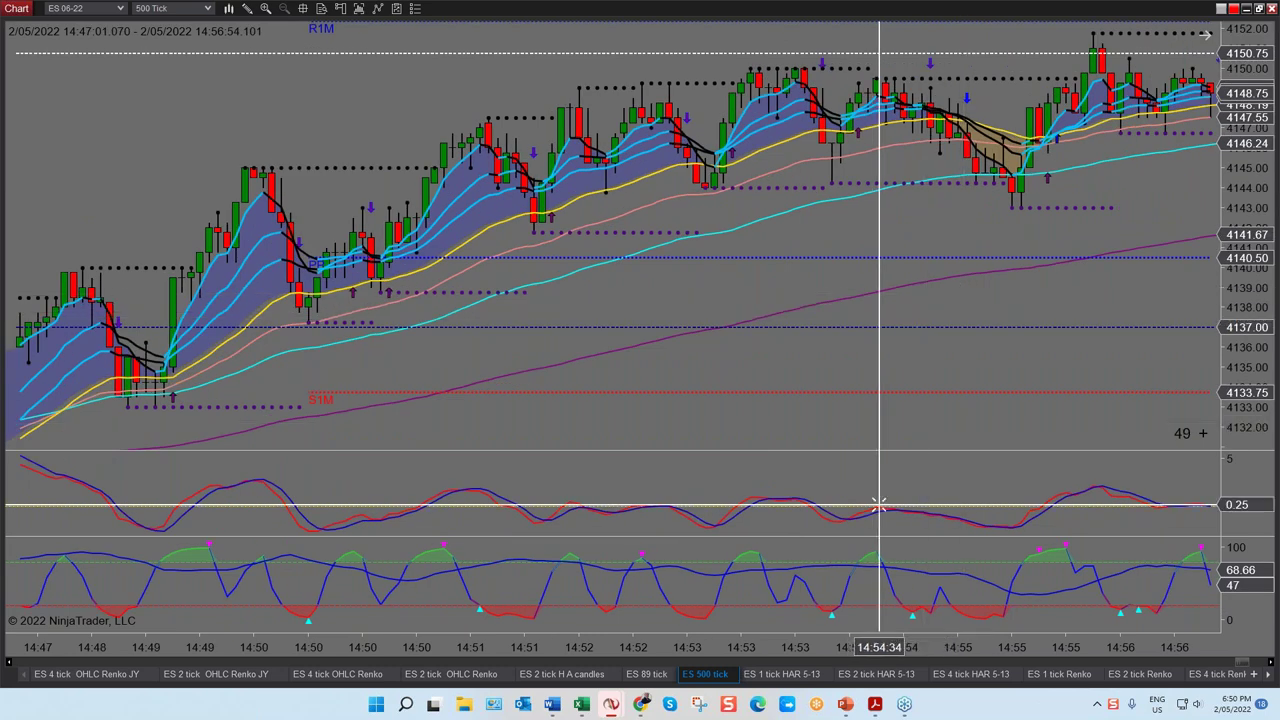
Bring up the ES 1 tick HAR 5-13 chart and follow its bars from 14:53 to about 14:55.
{"action": "left_click", "coordinate": [780, 676]}
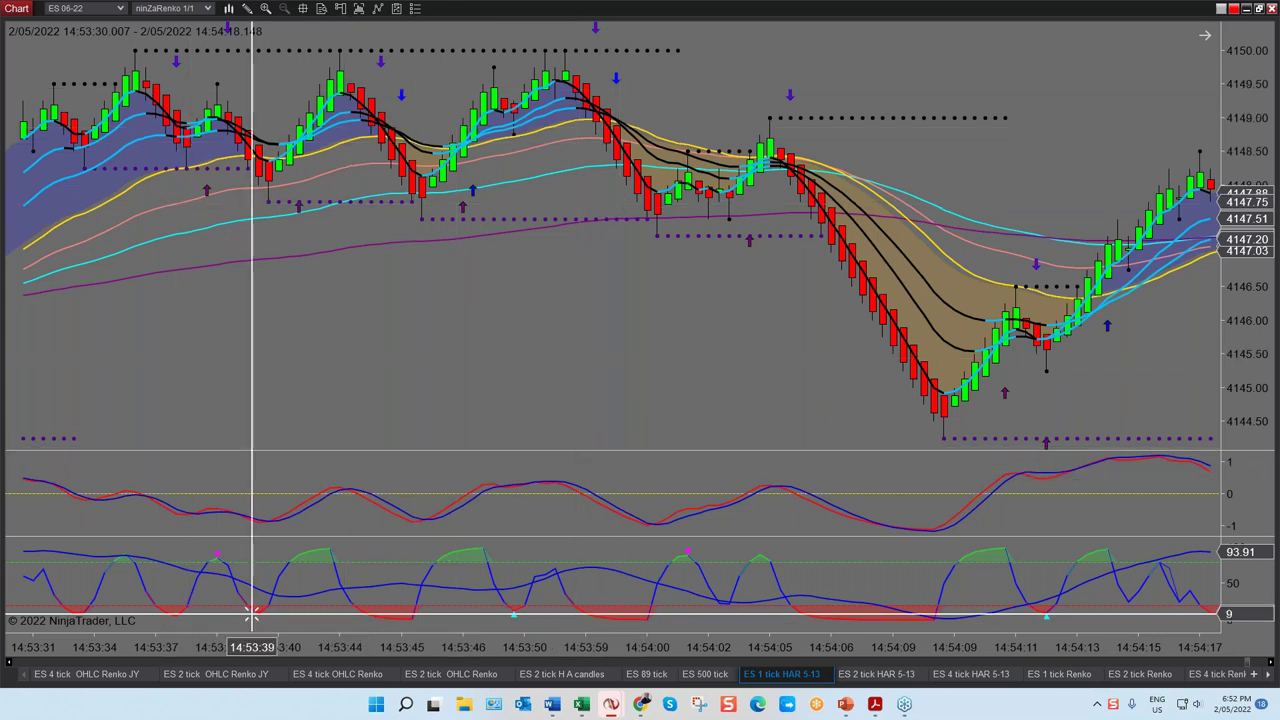
{"action": "scroll", "coordinate": [482, 300], "scroll_direction": "down", "scroll_amount": 5}
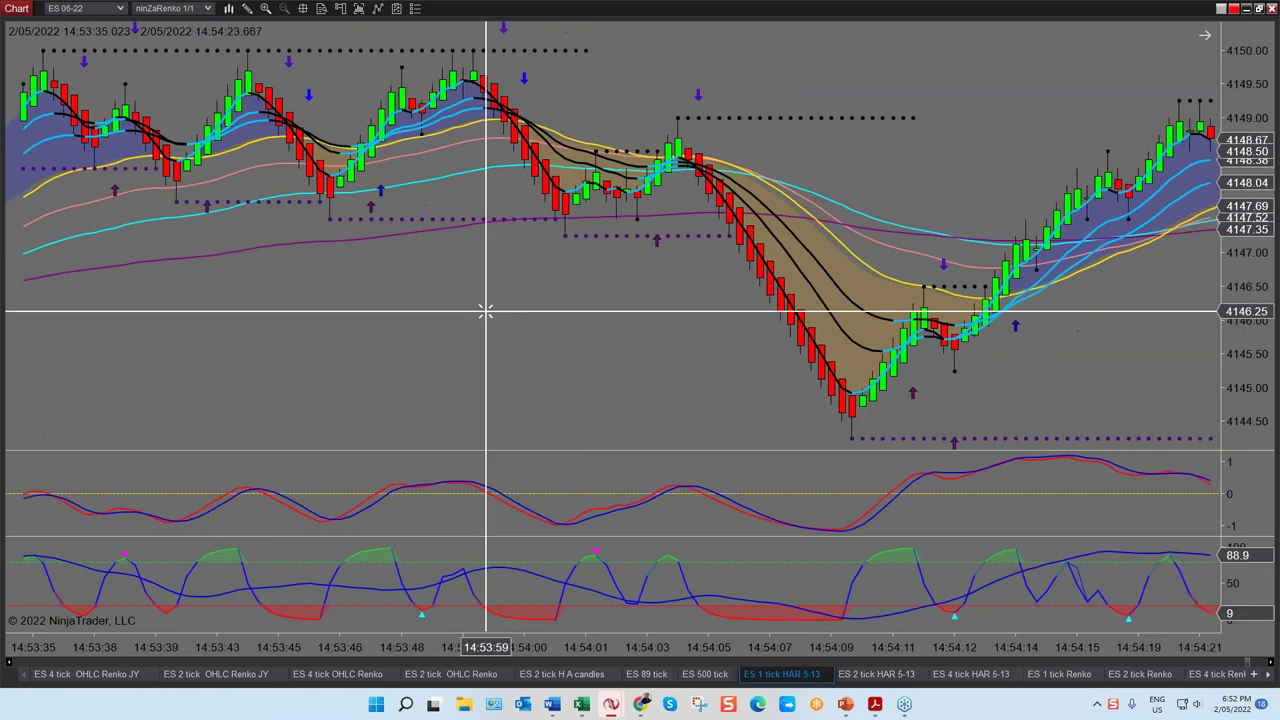
{"action": "scroll", "coordinate": [485, 315], "scroll_direction": "down", "scroll_amount": 8}
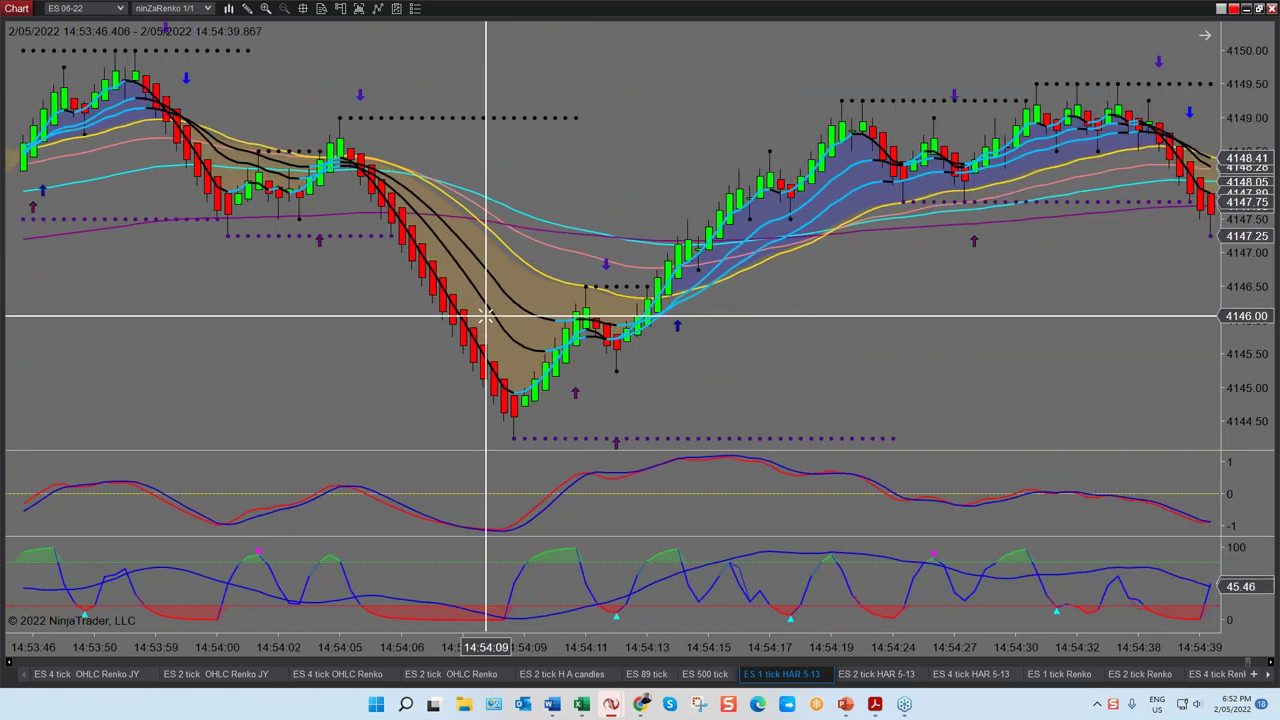
{"action": "scroll", "coordinate": [485, 315], "scroll_direction": "down", "scroll_amount": 7}
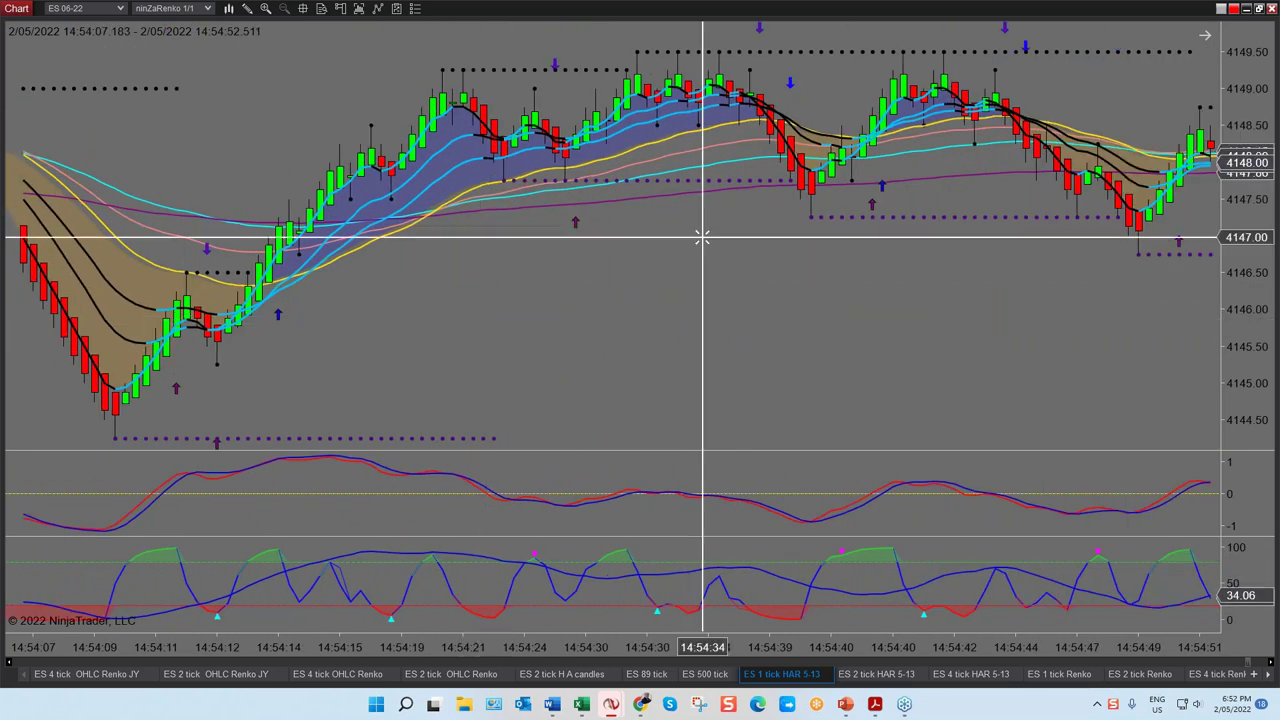
{"action": "scroll", "coordinate": [1134, 326], "scroll_direction": "down", "scroll_amount": 7}
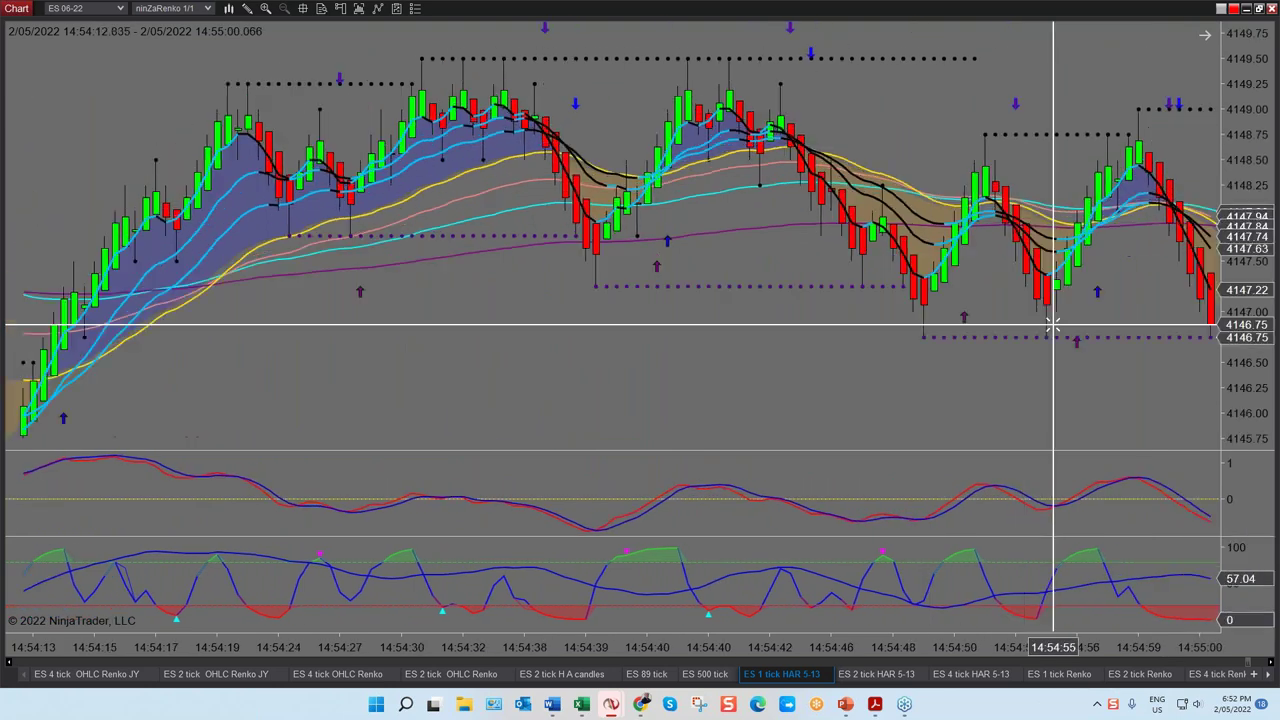
{"action": "scroll", "coordinate": [1053, 325], "scroll_direction": "down", "scroll_amount": 8}
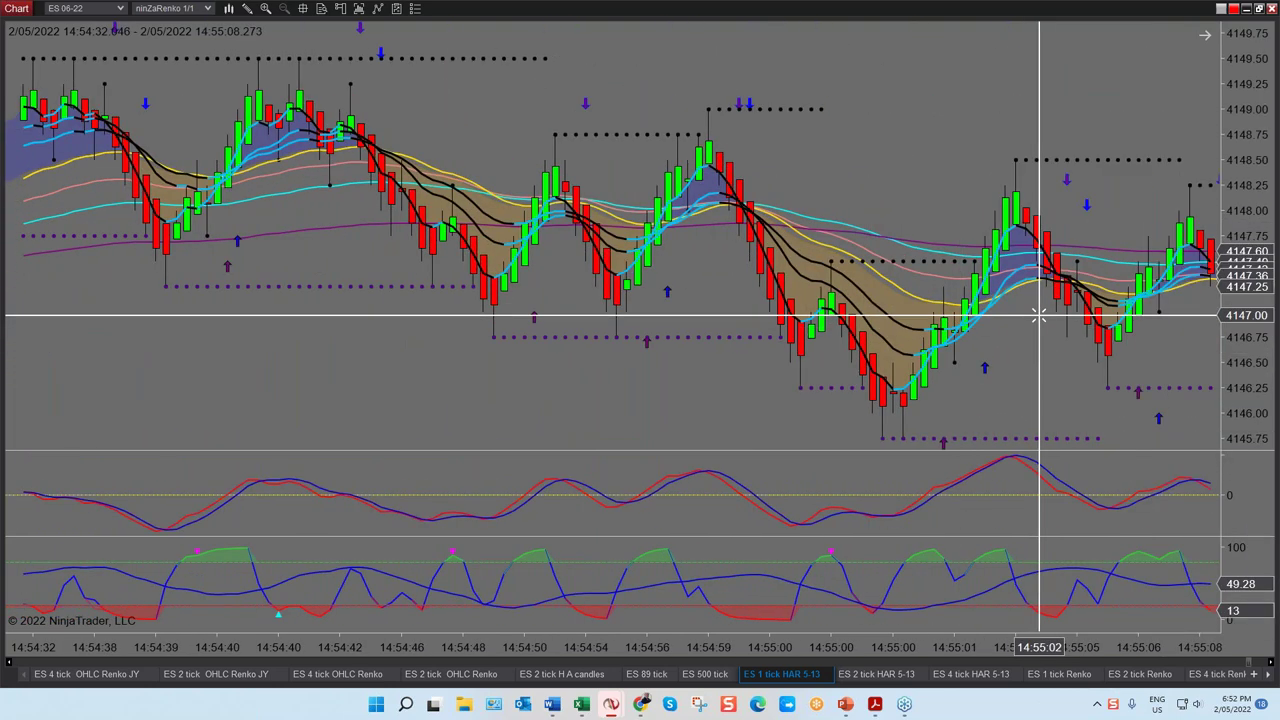
Jump ahead on the ES 1 tick HAR 5-13 chart and examine the setups and trades between 17:00 and 17:56.
{"action": "left_click", "coordinate": [1250, 664]}
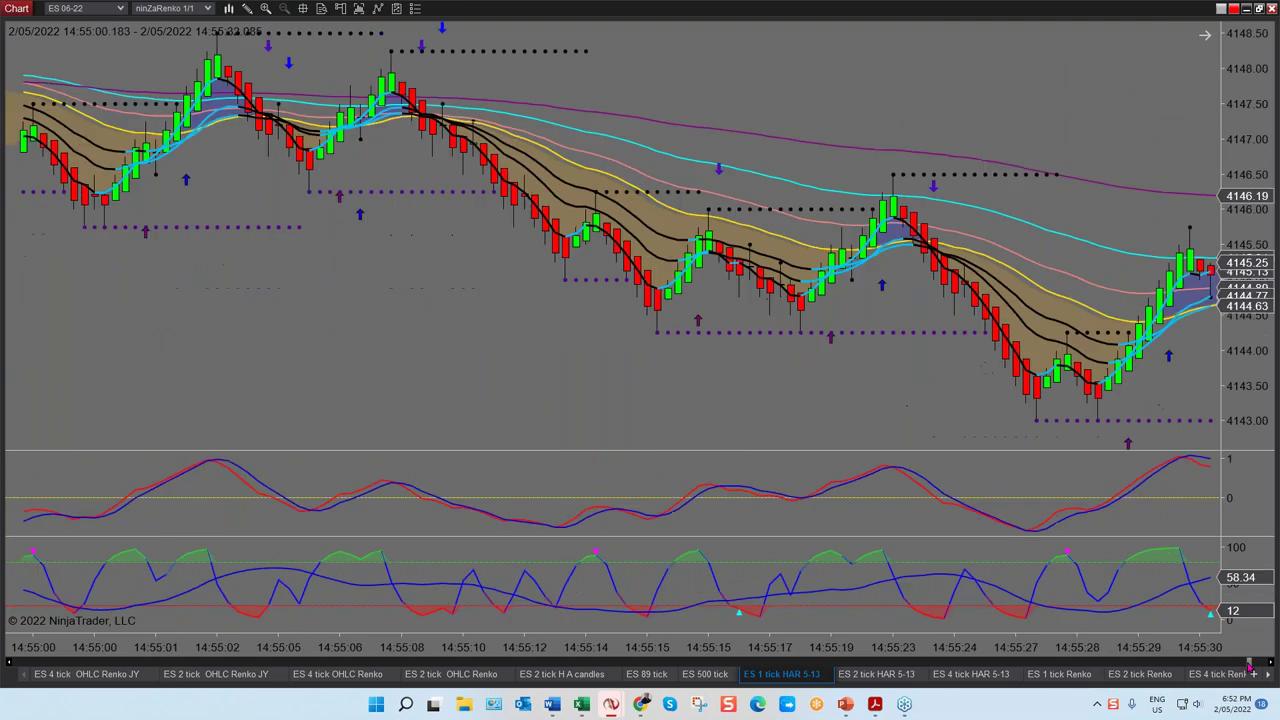
{"action": "left_click_drag", "start_coordinate": [1250, 664], "coordinate": [1258, 666]}
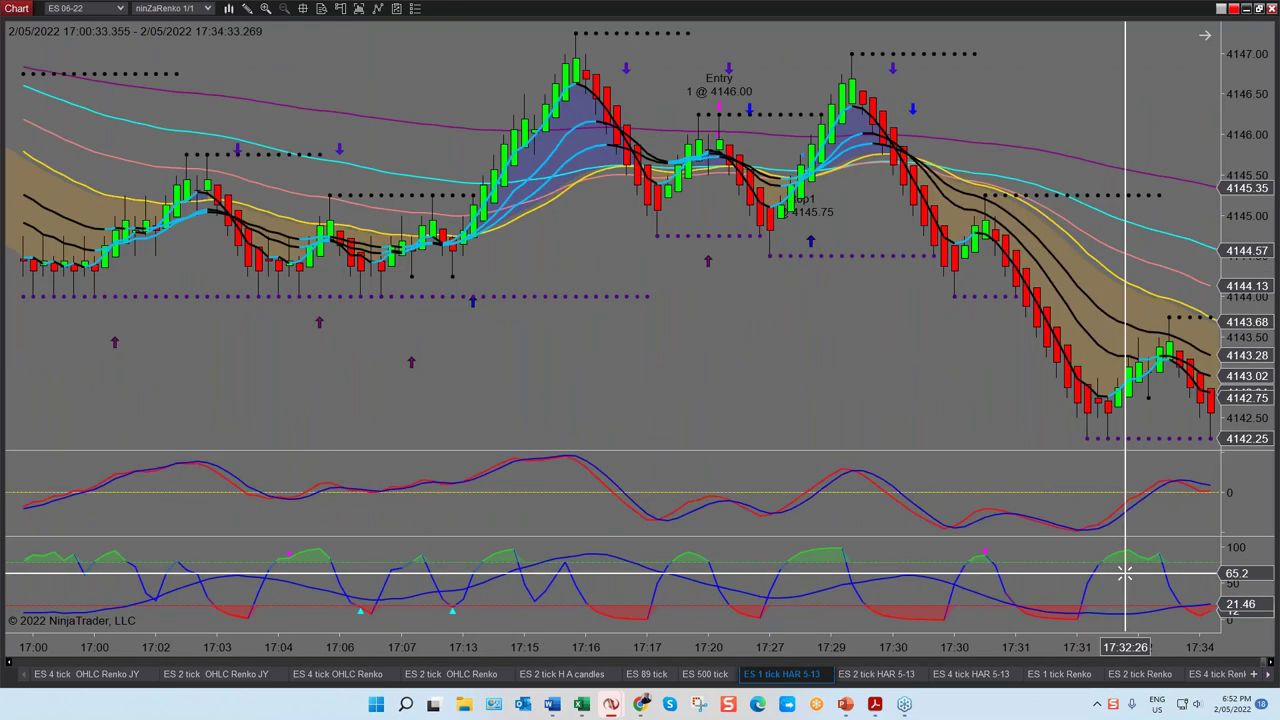
{"action": "scroll", "coordinate": [903, 425], "scroll_direction": "up", "scroll_amount": 5}
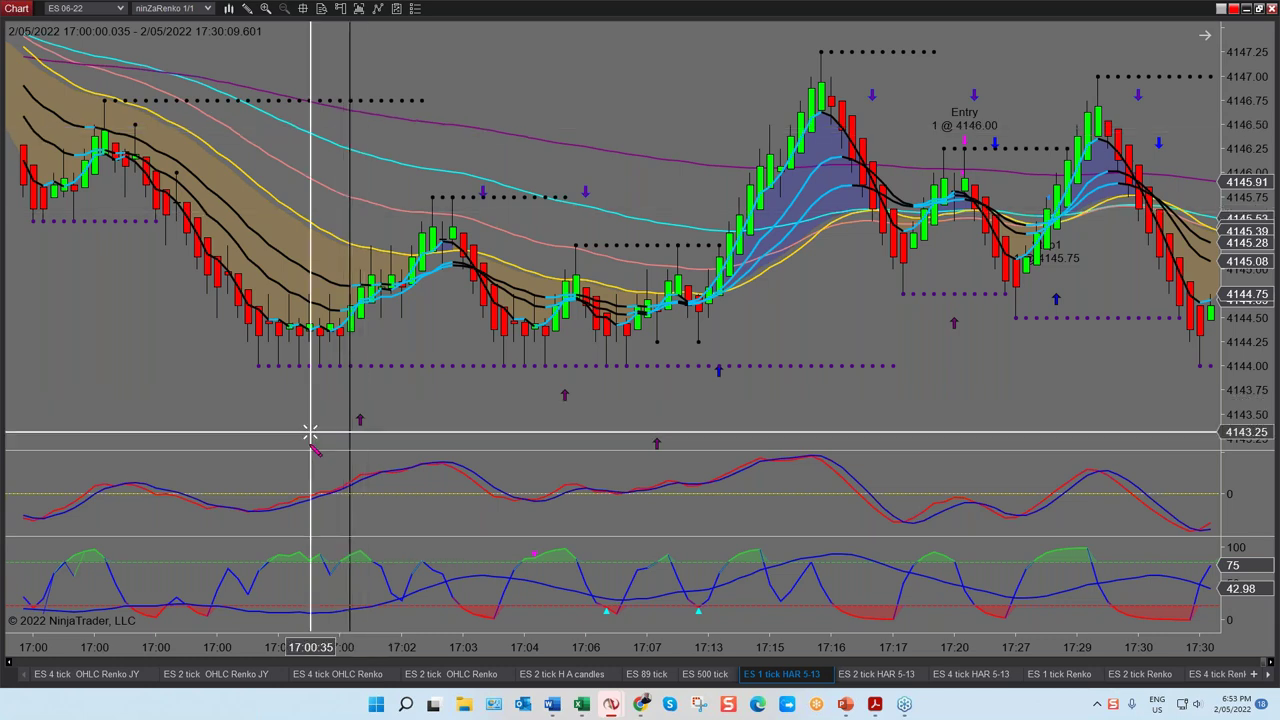
{"action": "left_click", "coordinate": [355, 484]}
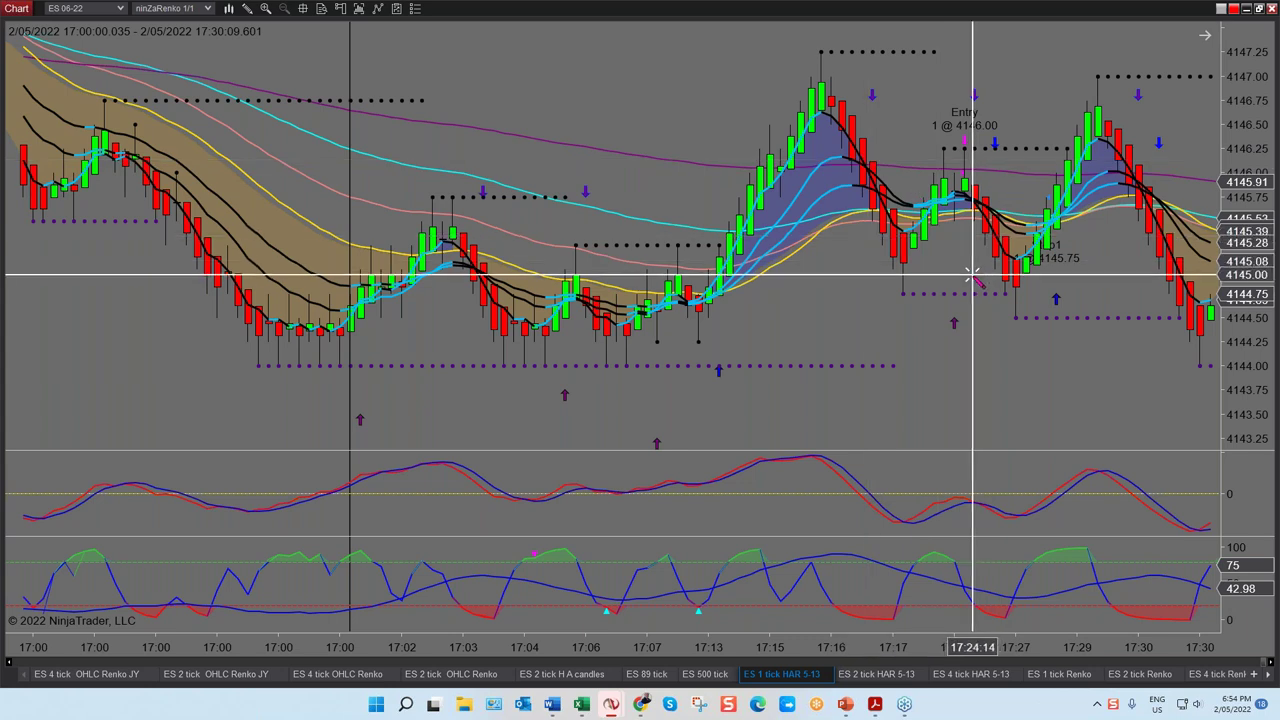
{"action": "scroll", "coordinate": [970, 275], "scroll_direction": "right", "scroll_amount": 10}
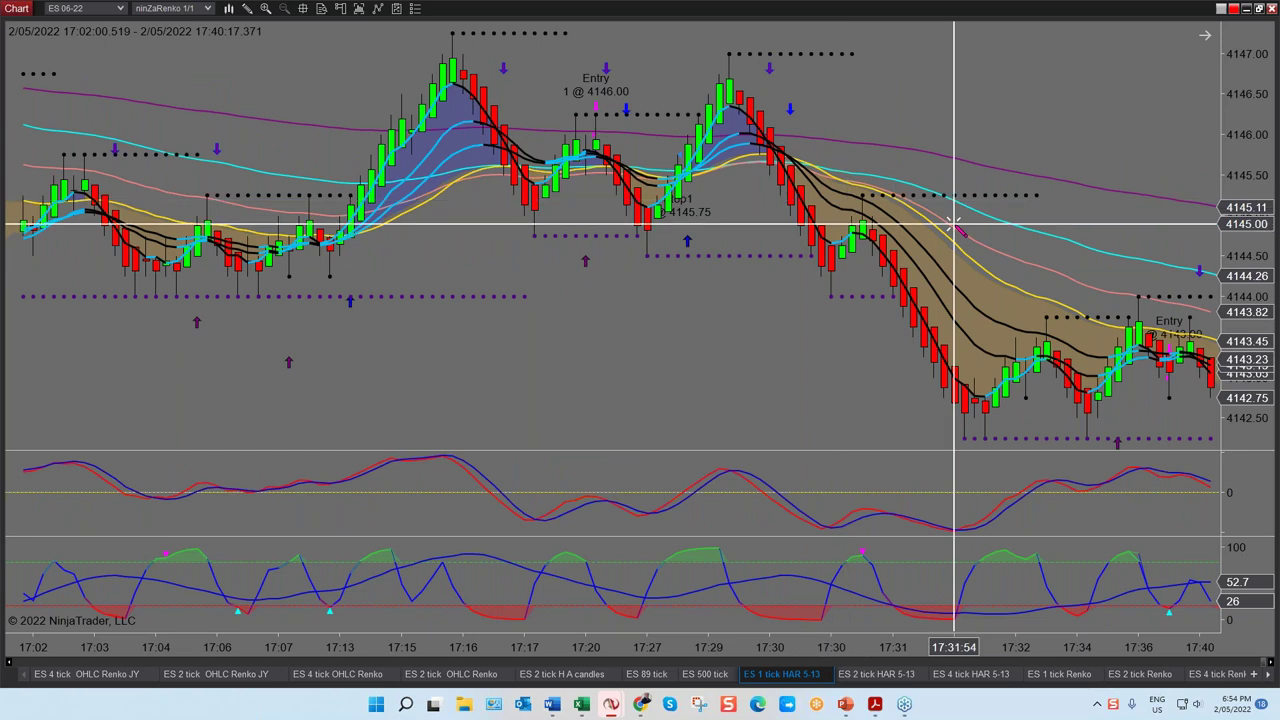
{"action": "scroll", "coordinate": [955, 222], "scroll_direction": "right", "scroll_amount": 5}
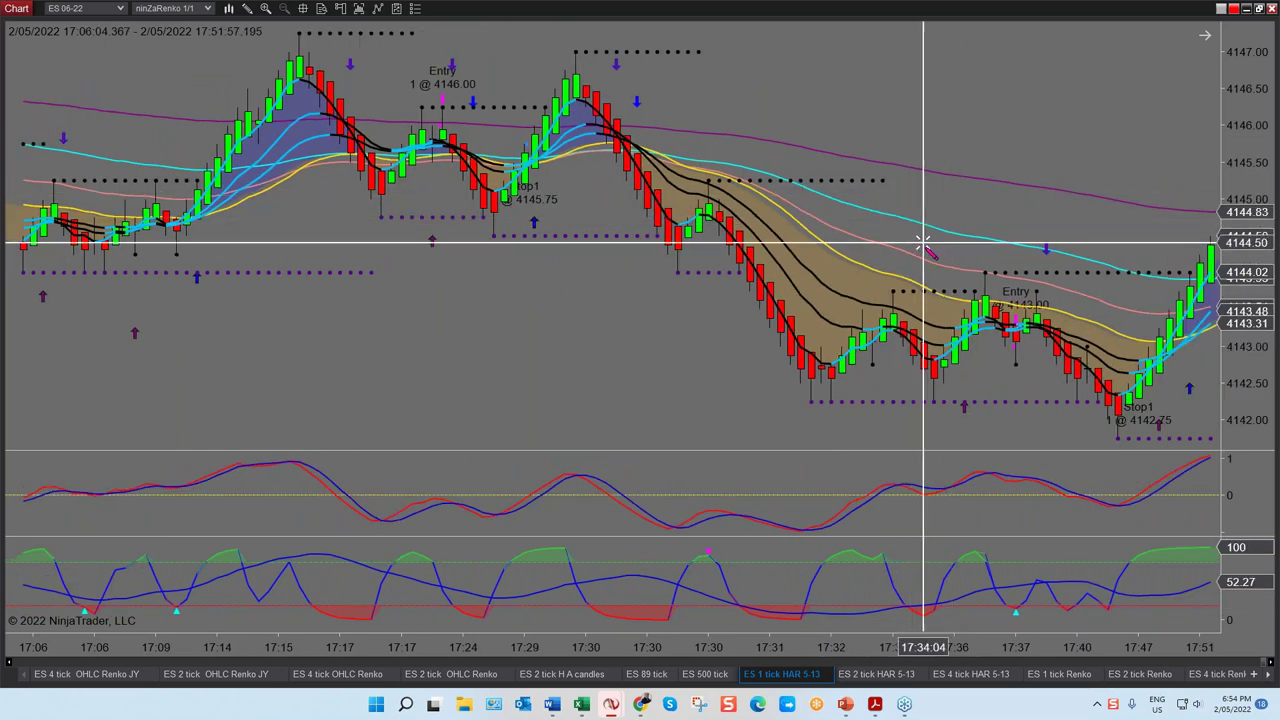
{"action": "scroll", "coordinate": [915, 300], "scroll_direction": "right", "scroll_amount": 3}
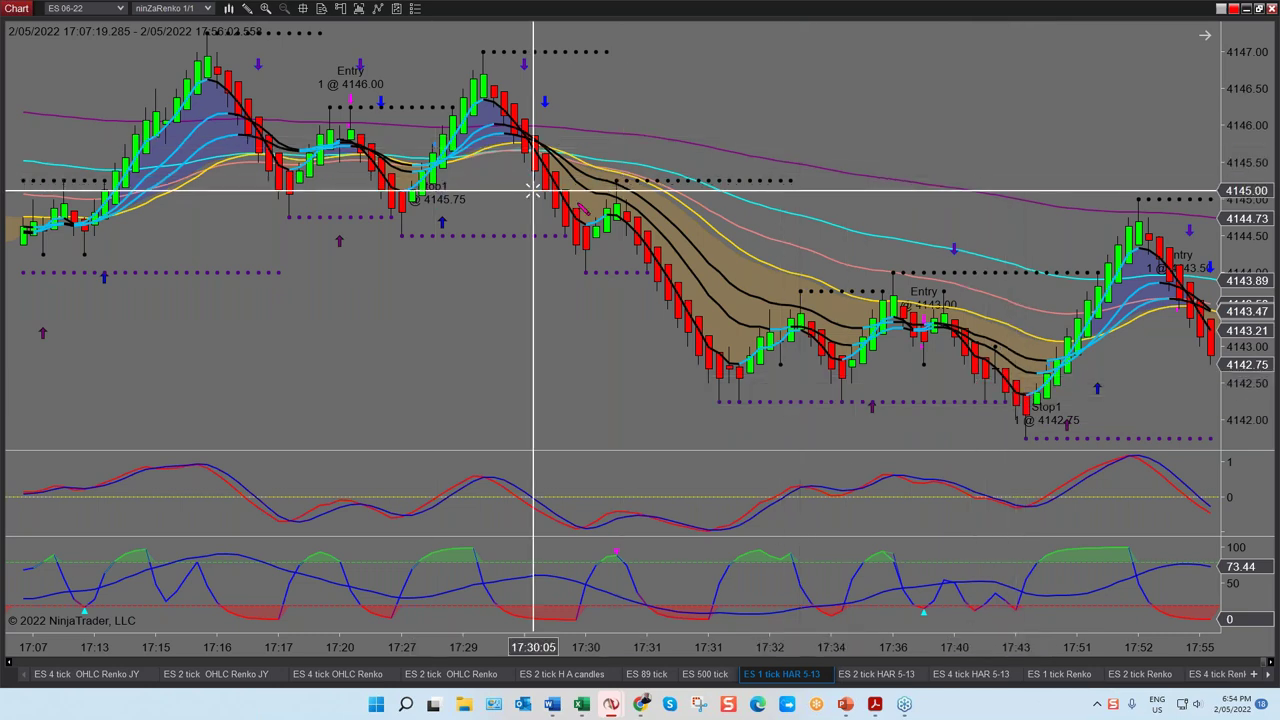
Compress the price scale of the ES 1 tick HAR 5-13 chart and follow the trades on to about 18:04.
{"action": "left_click_drag", "start_coordinate": [1245, 118], "coordinate": [1245, 289]}
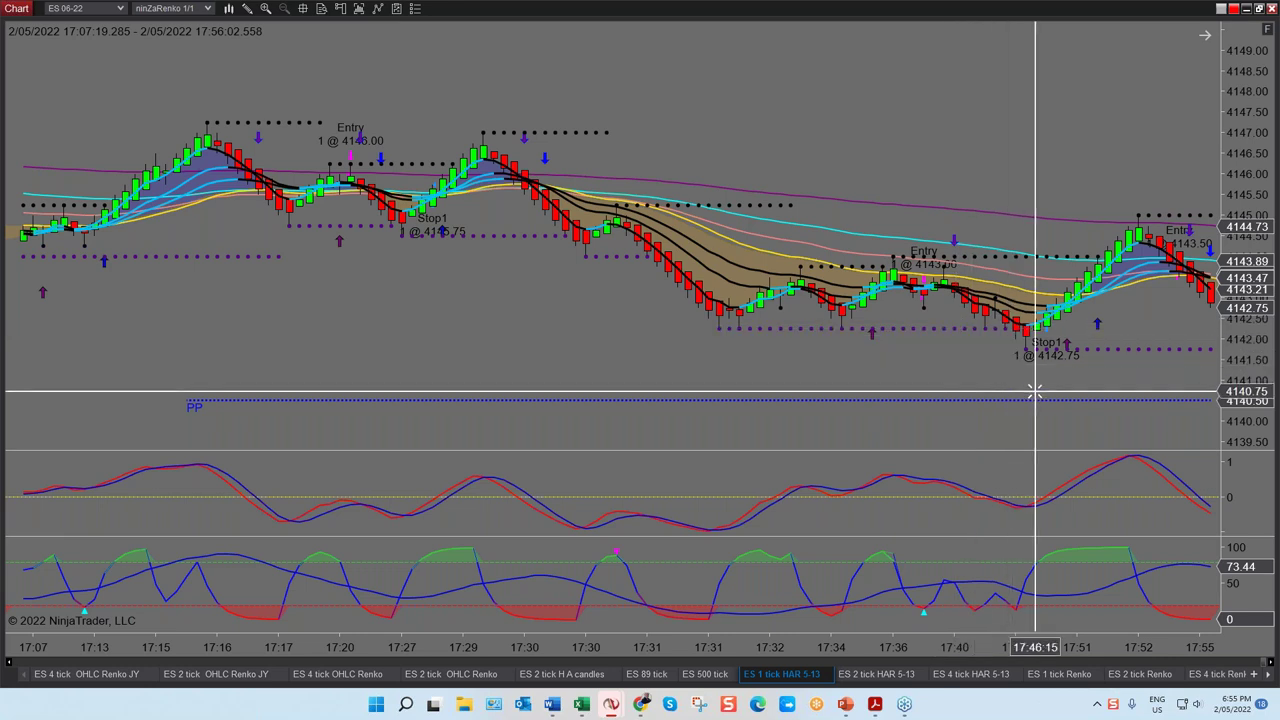
{"action": "scroll", "coordinate": [990, 388], "scroll_direction": "down", "scroll_amount": 5}
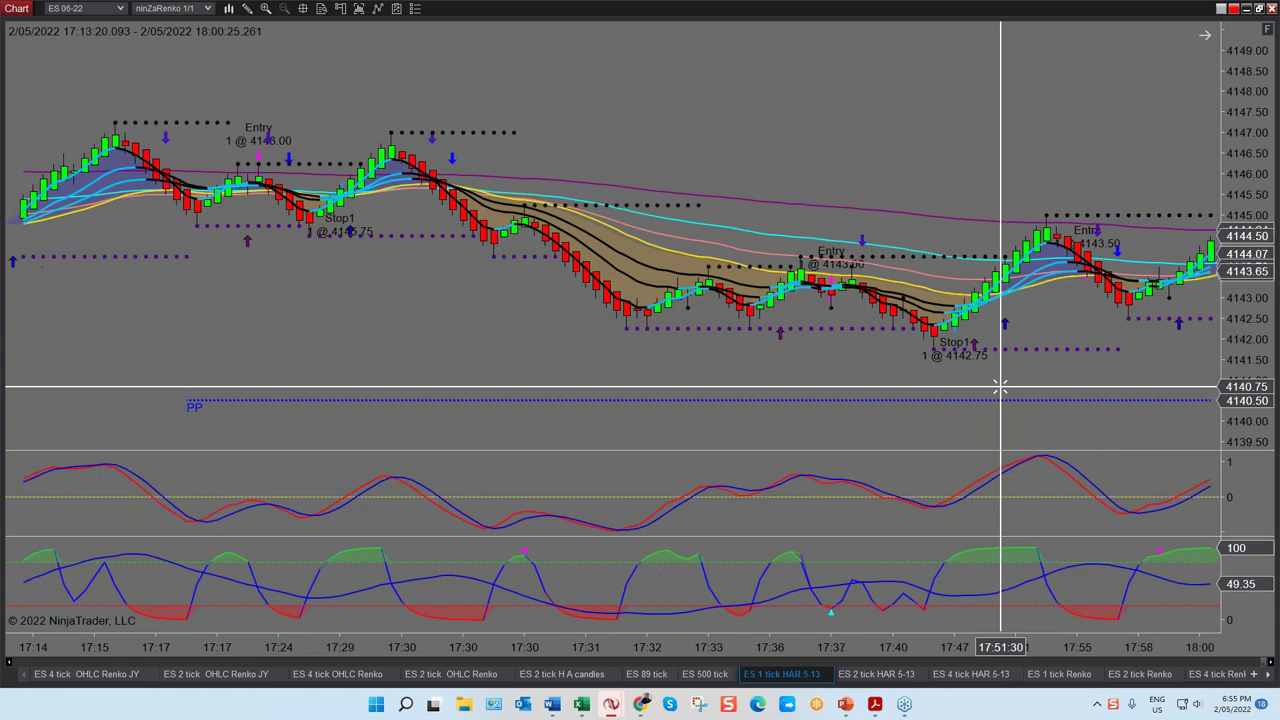
{"action": "scroll", "coordinate": [1000, 388], "scroll_direction": "down", "scroll_amount": 8}
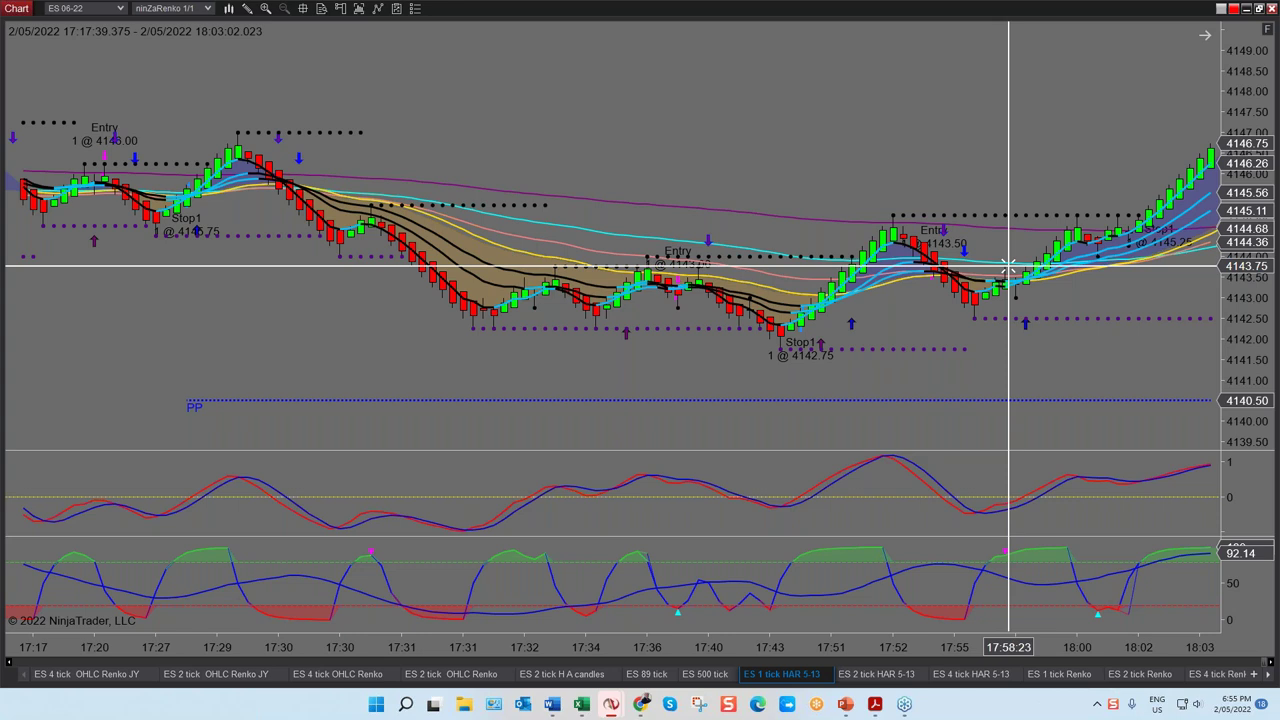
{"action": "scroll", "coordinate": [726, 325], "scroll_direction": "down", "scroll_amount": 3}
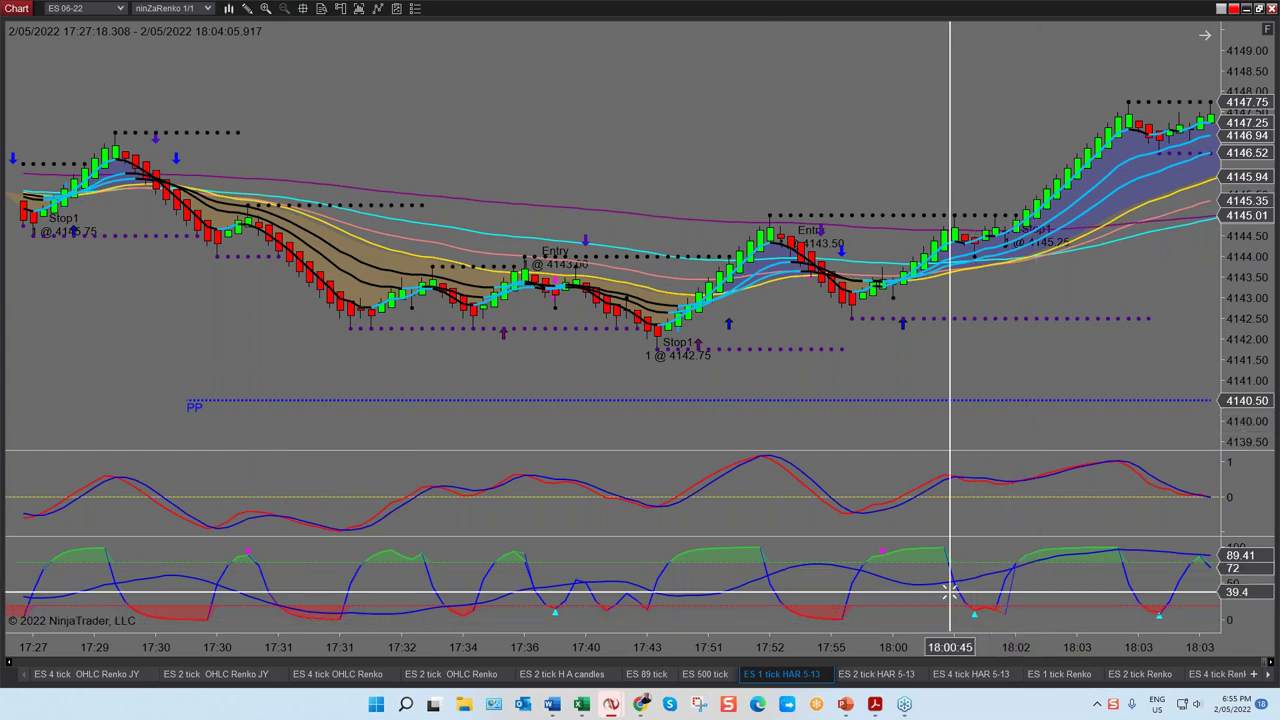
Switch to the ES 1 tick Renko chart and view its bars from about 17:56 to 18:50.
{"action": "key", "text": "ctrl+Tab"}
{"action": "key", "text": "ctrl+Tab"}
{"action": "key", "text": "ctrl+Tab"}
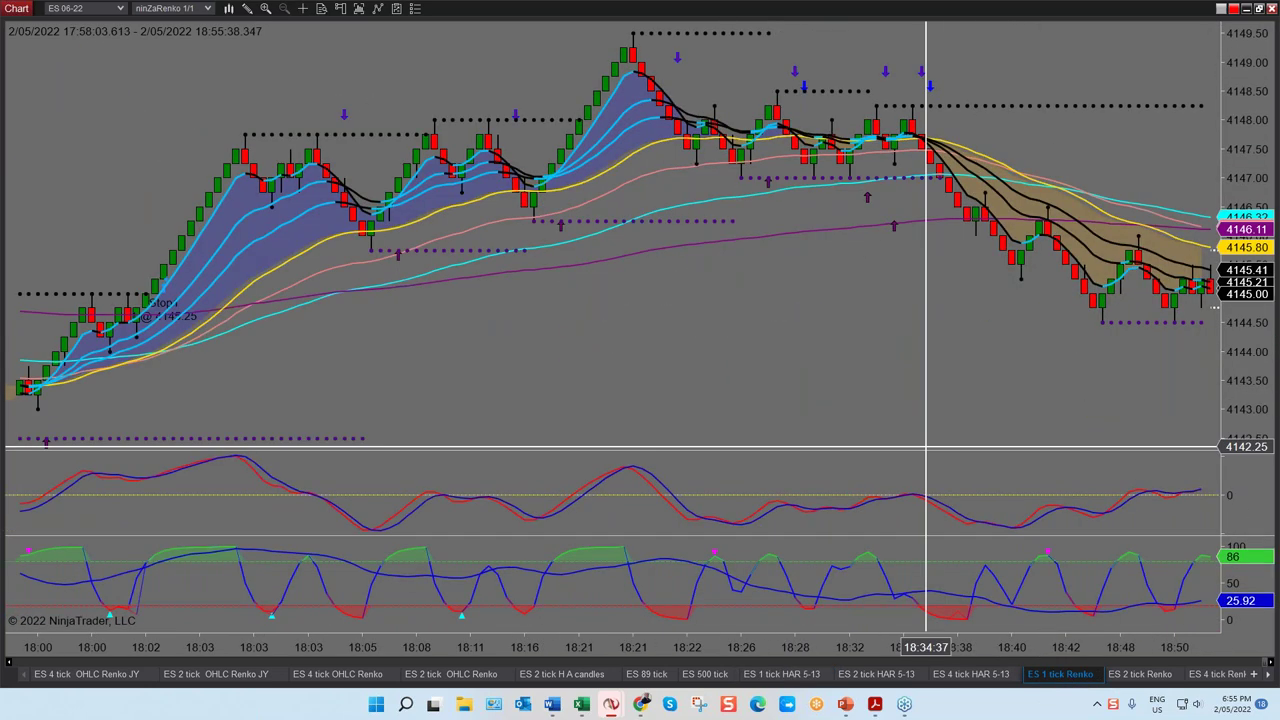
{"action": "scroll", "coordinate": [926, 446], "scroll_direction": "up", "scroll_amount": 3}
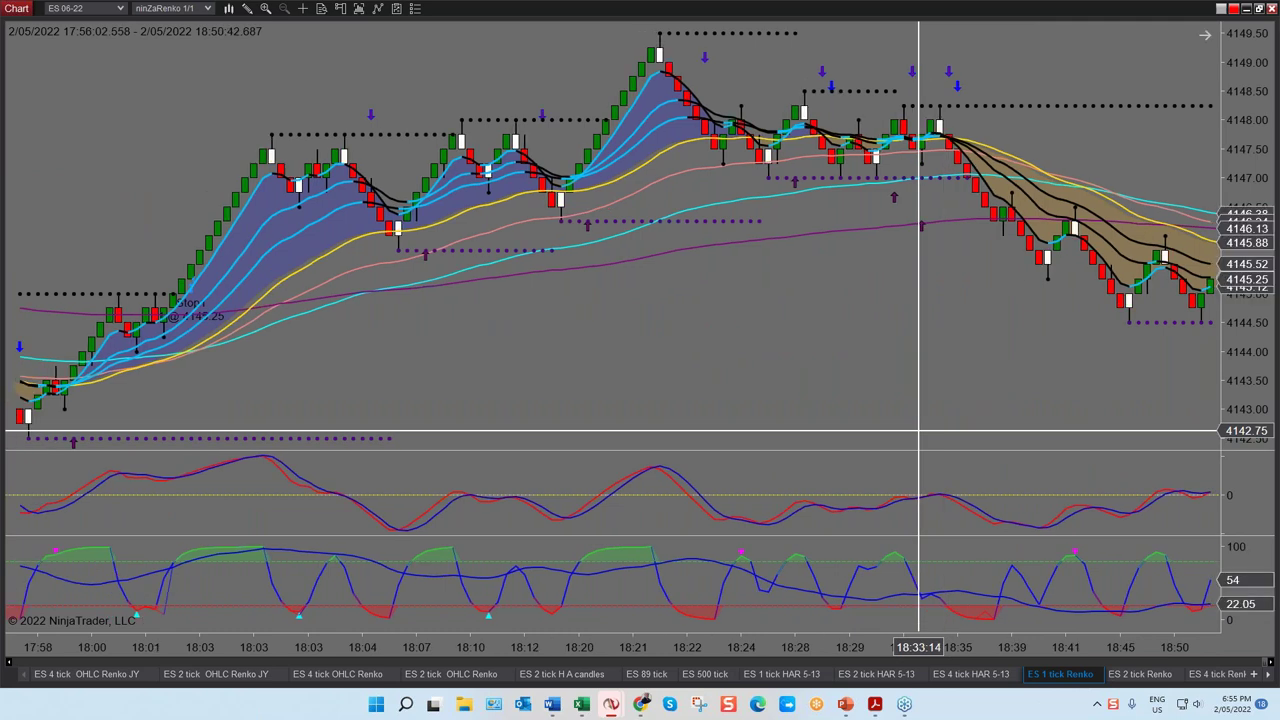
Go back on the ES 1 tick Renko chart and examine the bars between about 17:32 and 18:28.
{"action": "scroll", "coordinate": [885, 321], "scroll_direction": "up", "scroll_amount": 3}
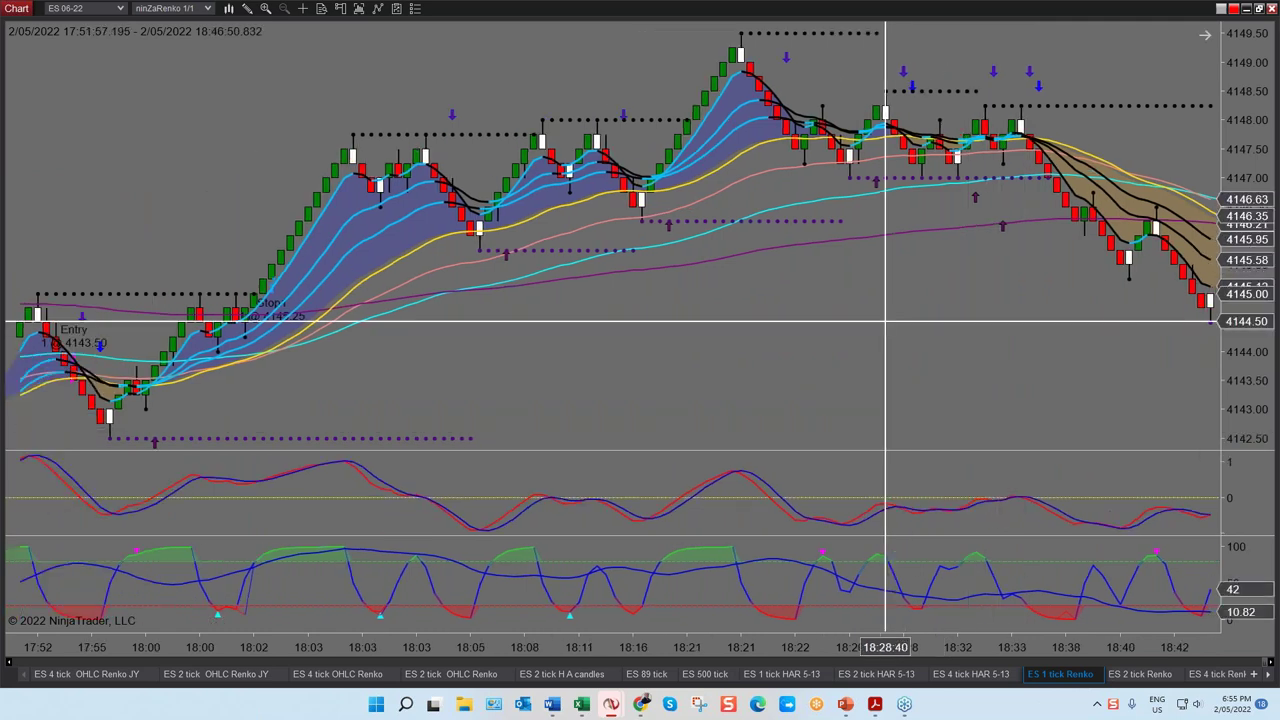
{"action": "scroll", "coordinate": [885, 321], "scroll_direction": "up", "scroll_amount": 10}
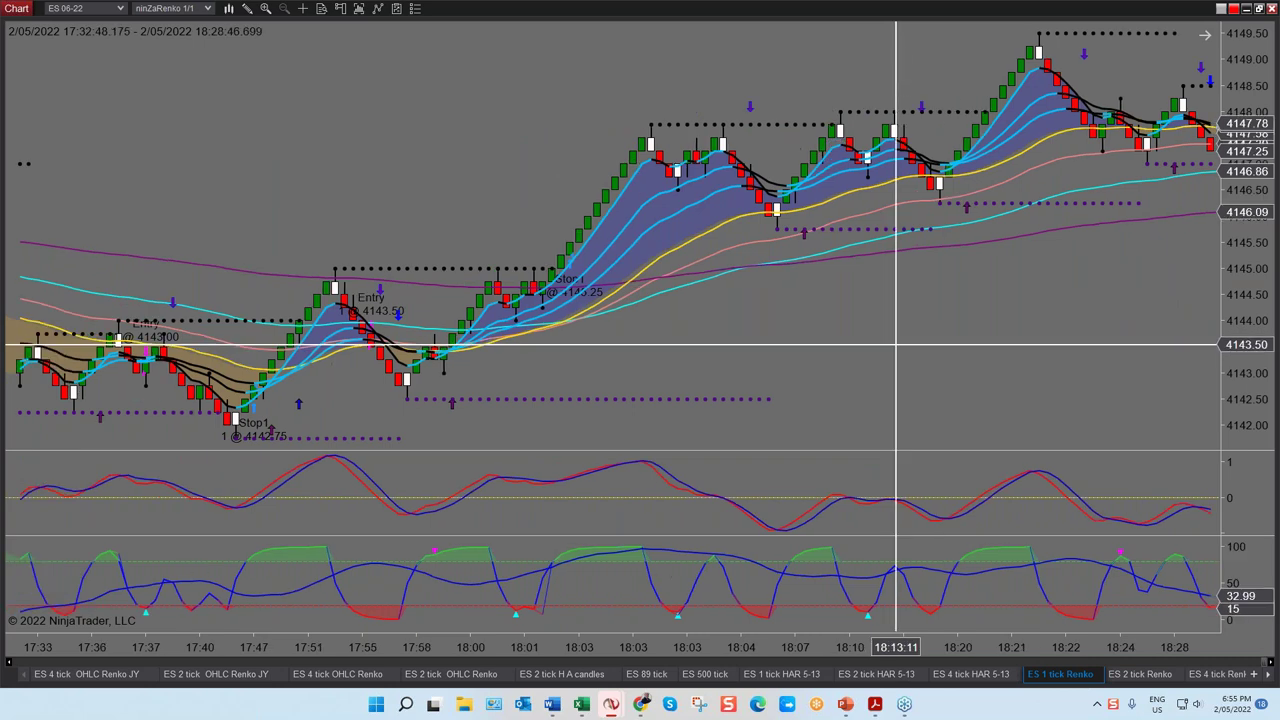
{"action": "scroll", "coordinate": [897, 345], "scroll_direction": "up", "scroll_amount": 1}
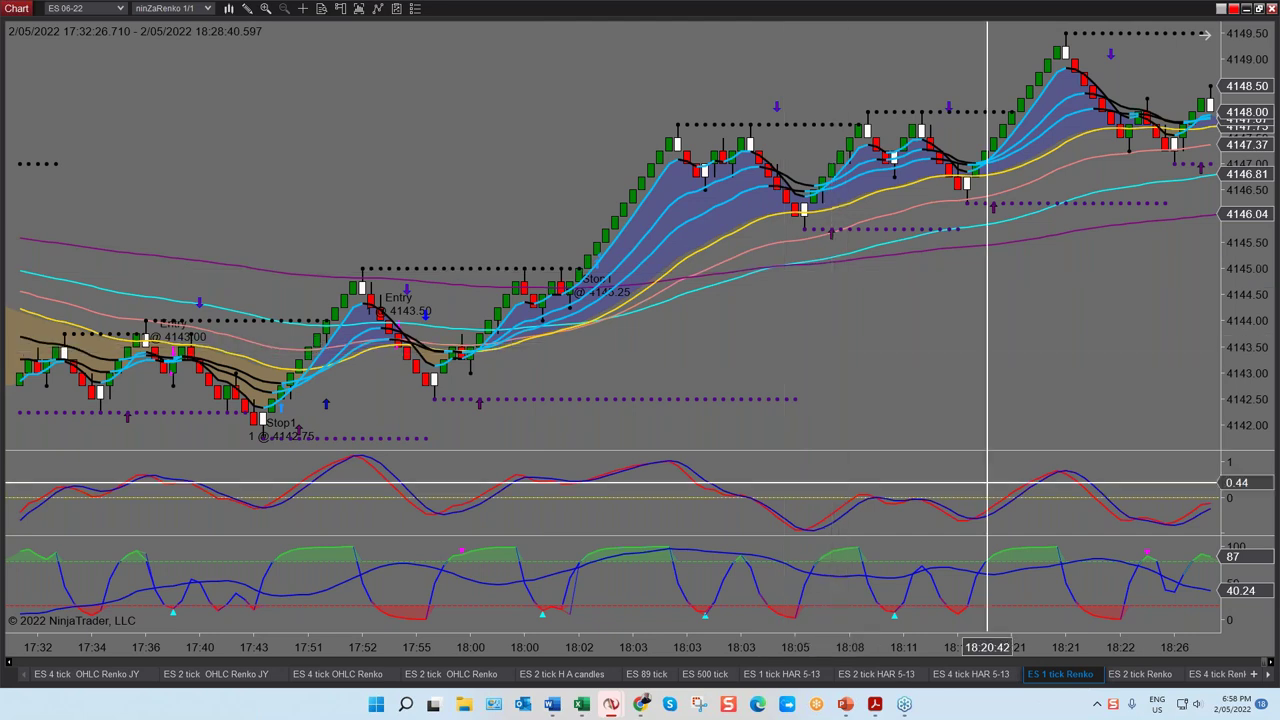
Switch to the ES 2 tick Renko chart and restore its window so the ninZaRenko 4/2 chart shows beside it.
{"action": "left_click", "coordinate": [1129, 678]}
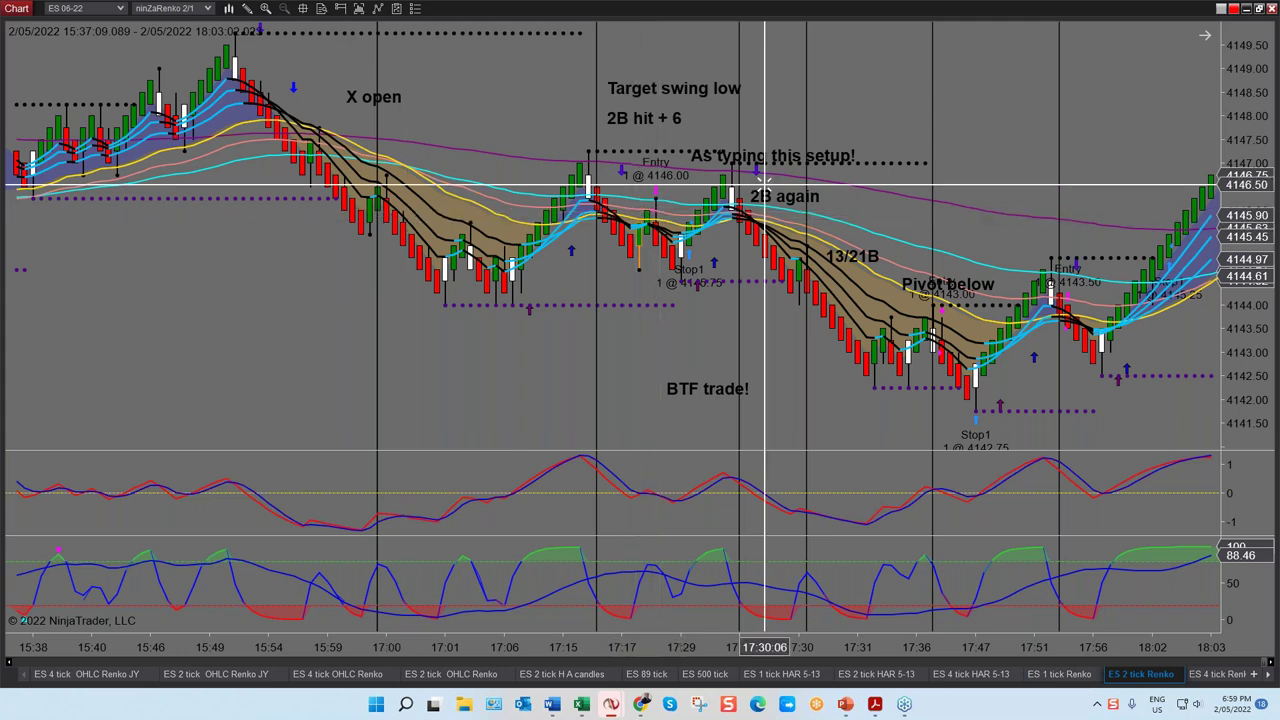
{"action": "left_click", "coordinate": [1259, 8]}
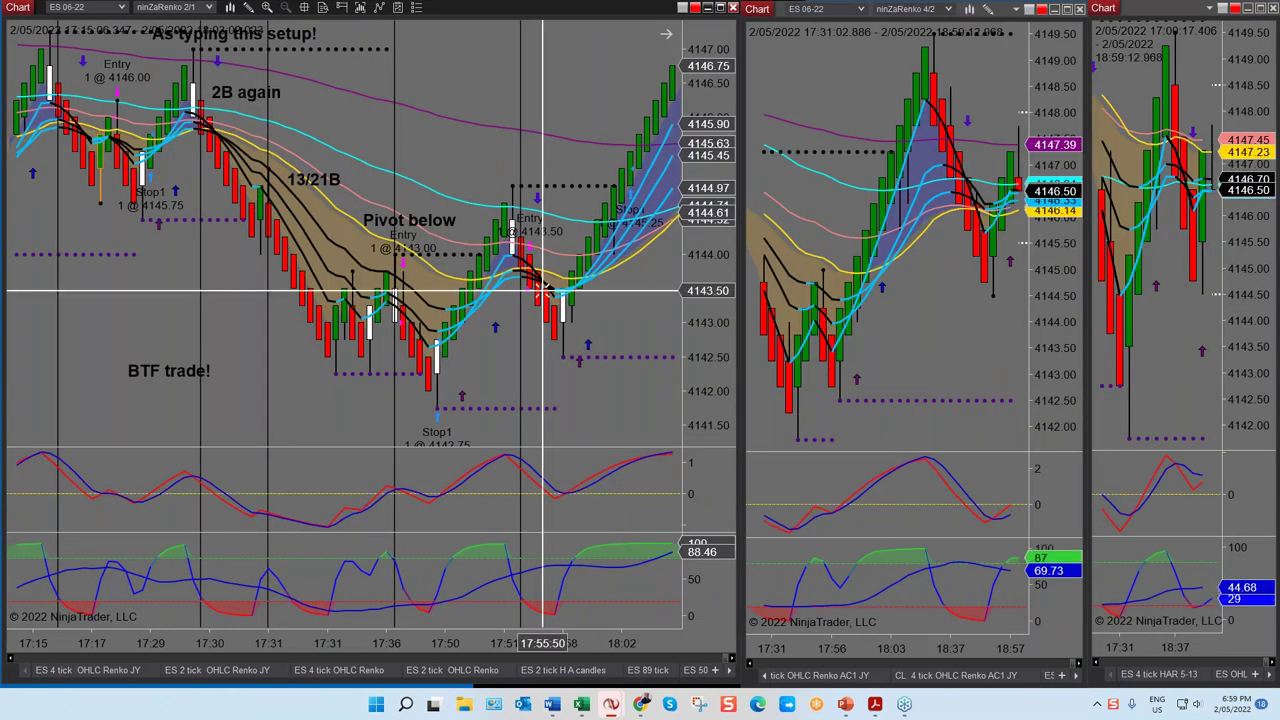
Set the crosshair of the ninZaRenko 4/2 chart to Global and widen that chart's window.
{"action": "left_click", "coordinate": [971, 28]}
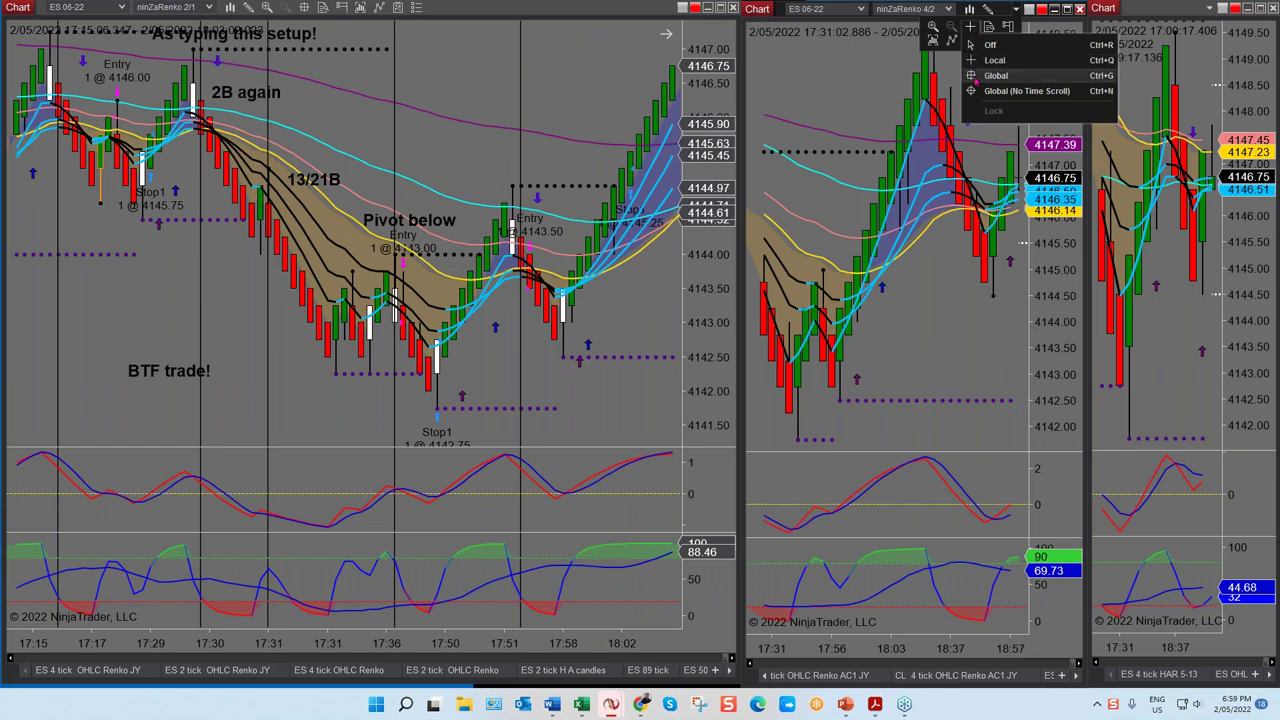
{"action": "left_click", "coordinate": [975, 76]}
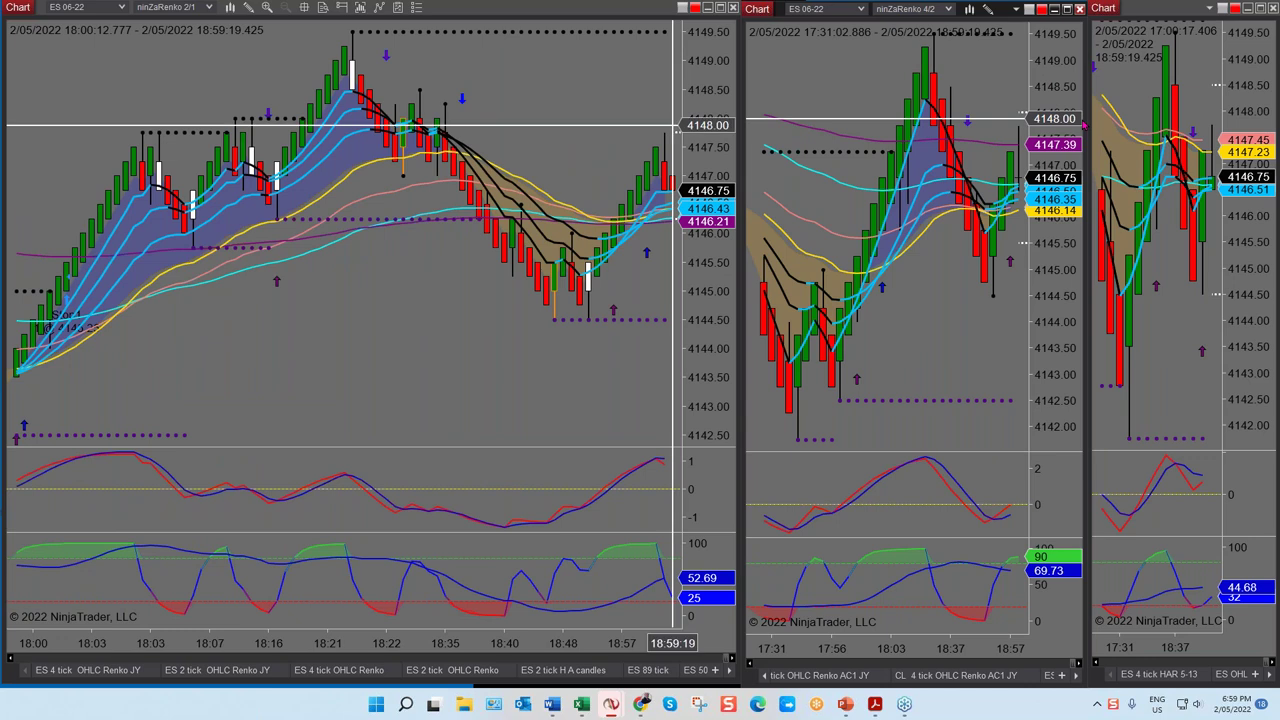
{"action": "left_click_drag", "start_coordinate": [1084, 124], "coordinate": [1258, 132]}
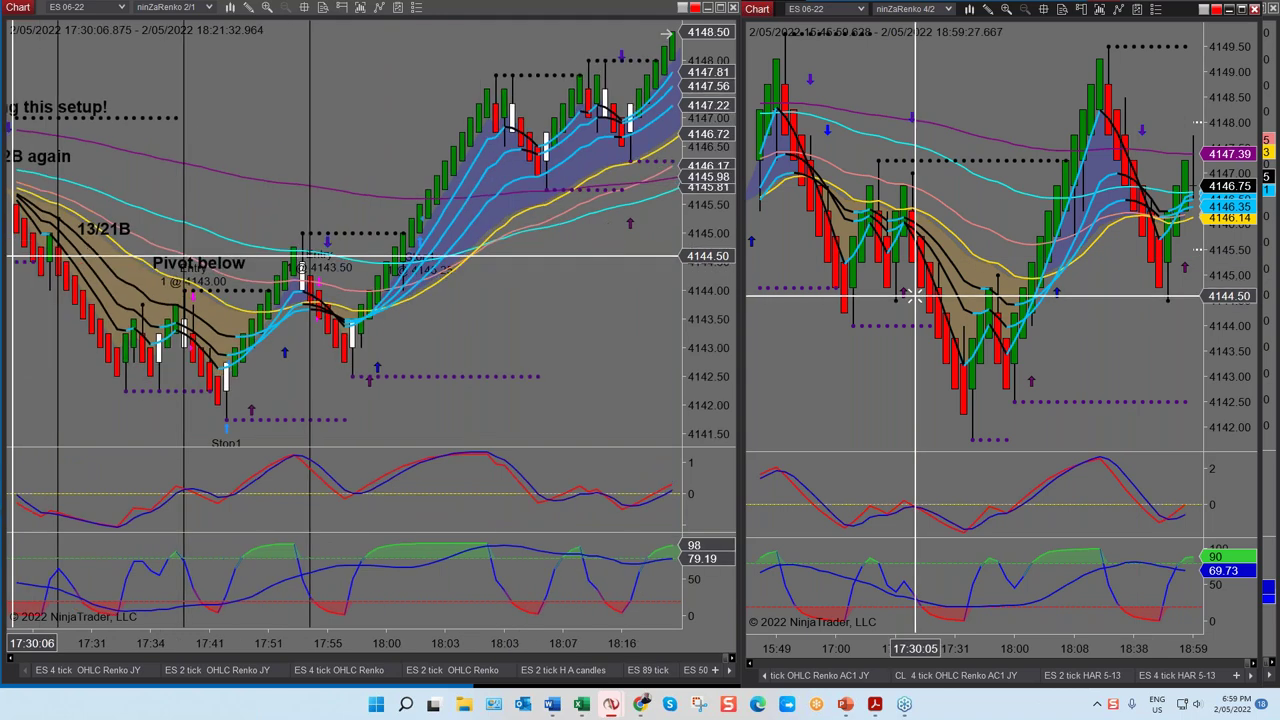
Compare the 2/1 and 4/2 Renko charts from about 15:15, following the 2/1 bars through the 17:00 open to about 17:40.
{"action": "scroll", "coordinate": [880, 300], "scroll_direction": "up", "scroll_amount": 5}
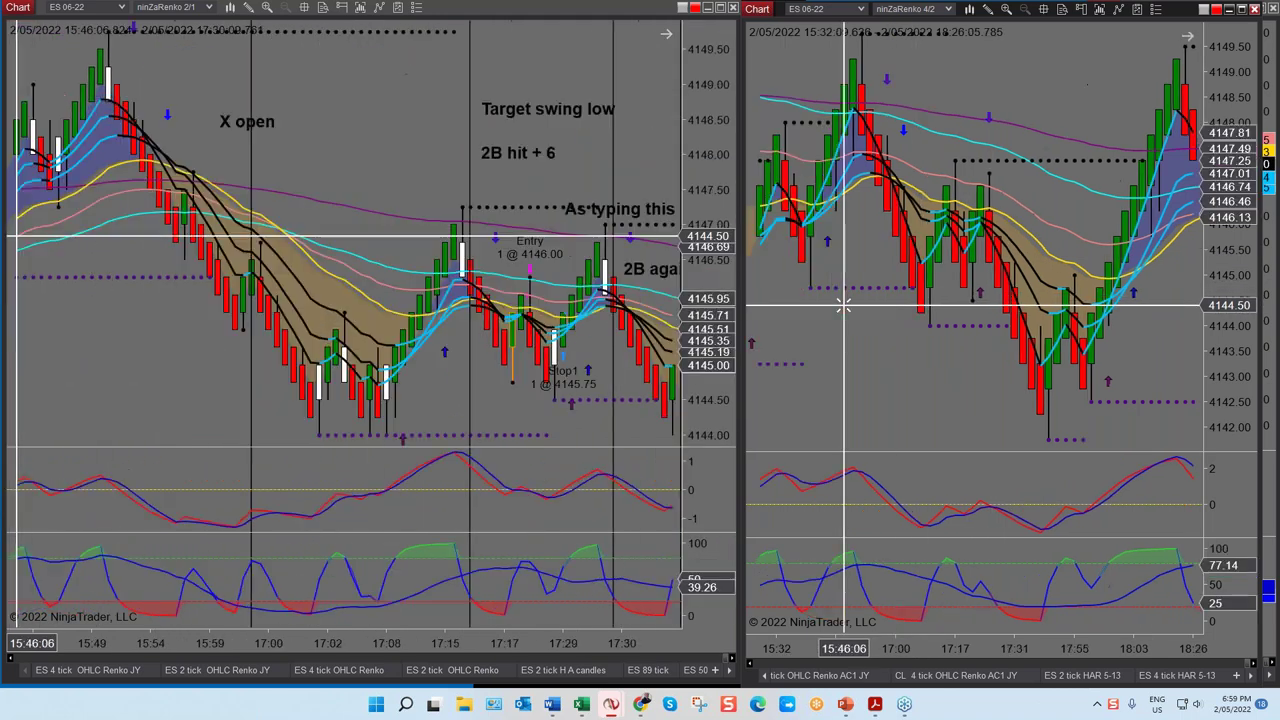
{"action": "scroll", "coordinate": [844, 307], "scroll_direction": "up", "scroll_amount": 8}
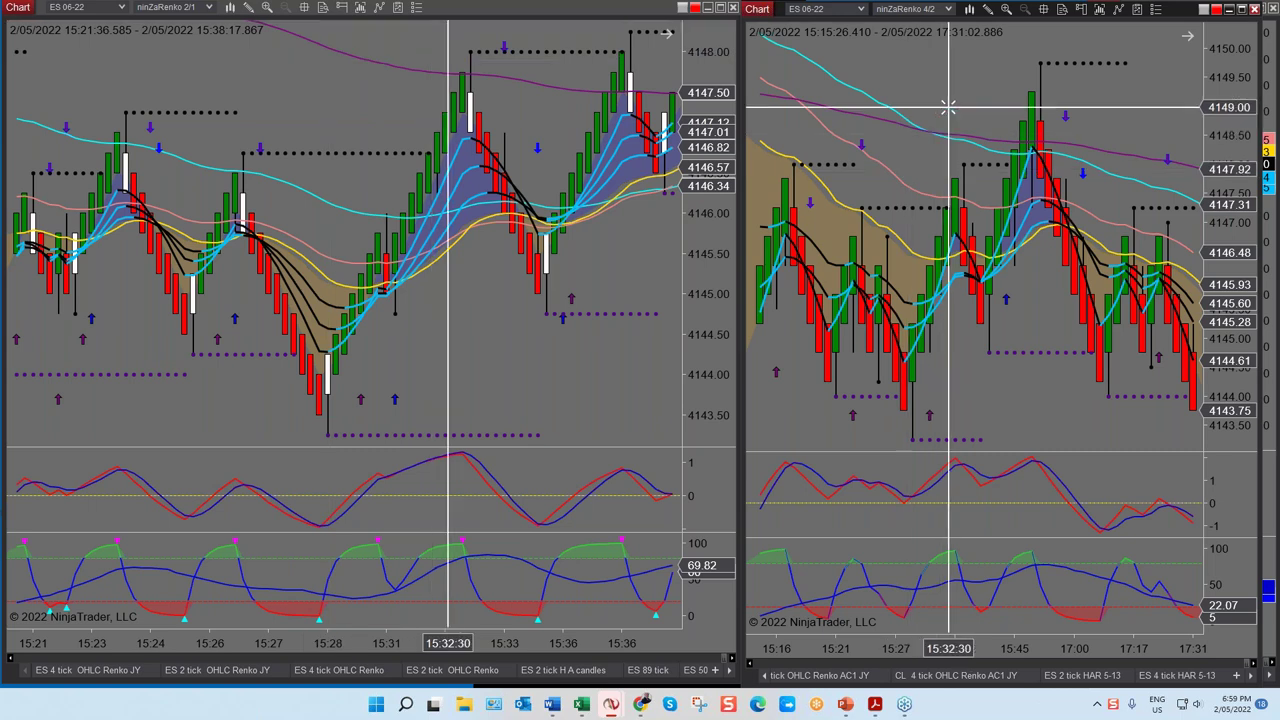
{"action": "scroll", "coordinate": [630, 343], "scroll_direction": "up", "scroll_amount": 5}
{"action": "scroll", "coordinate": [630, 343], "scroll_direction": "down", "scroll_amount": 8}
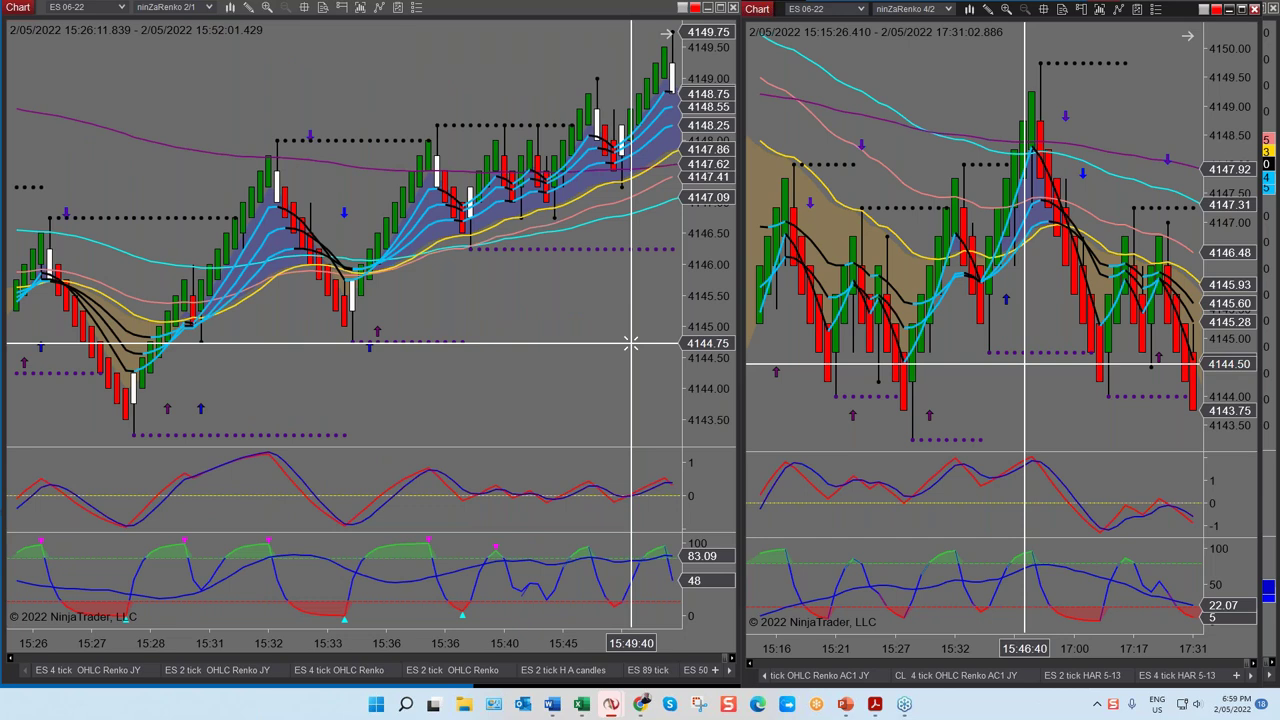
{"action": "scroll", "coordinate": [630, 343], "scroll_direction": "down", "scroll_amount": 10}
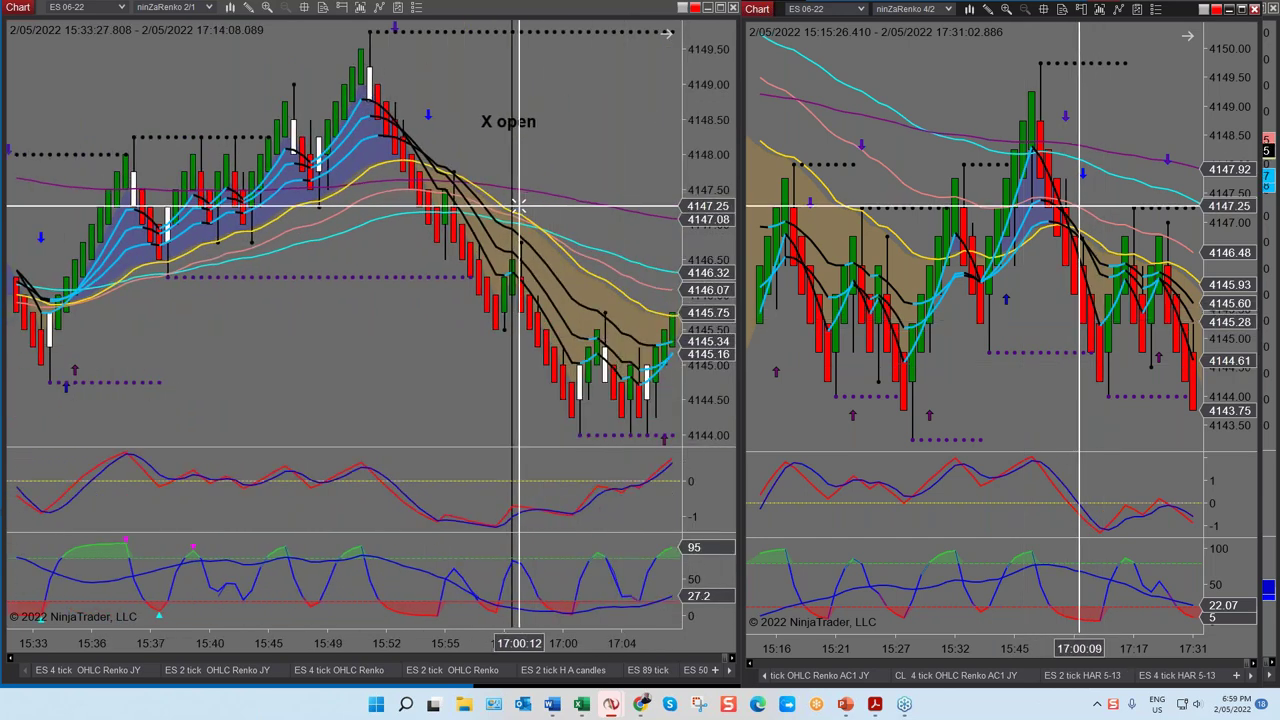
{"action": "scroll", "coordinate": [580, 365], "scroll_direction": "down", "scroll_amount": 2}
{"action": "scroll", "coordinate": [590, 340], "scroll_direction": "down", "scroll_amount": 2}
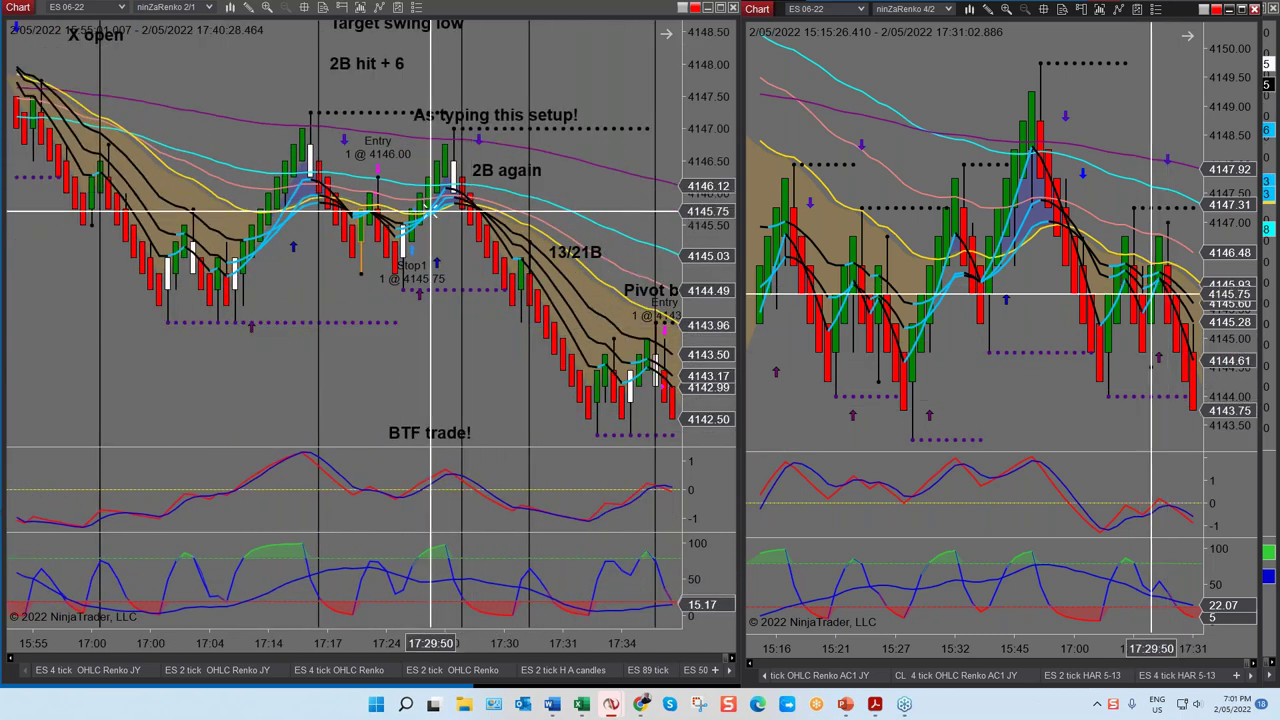
Examine the annotated setups and entries between 17:00 and 17:58 on the 2/1 Renko chart against the 4/2 chart.
{"action": "scroll", "coordinate": [431, 211], "scroll_direction": "up", "scroll_amount": 5}
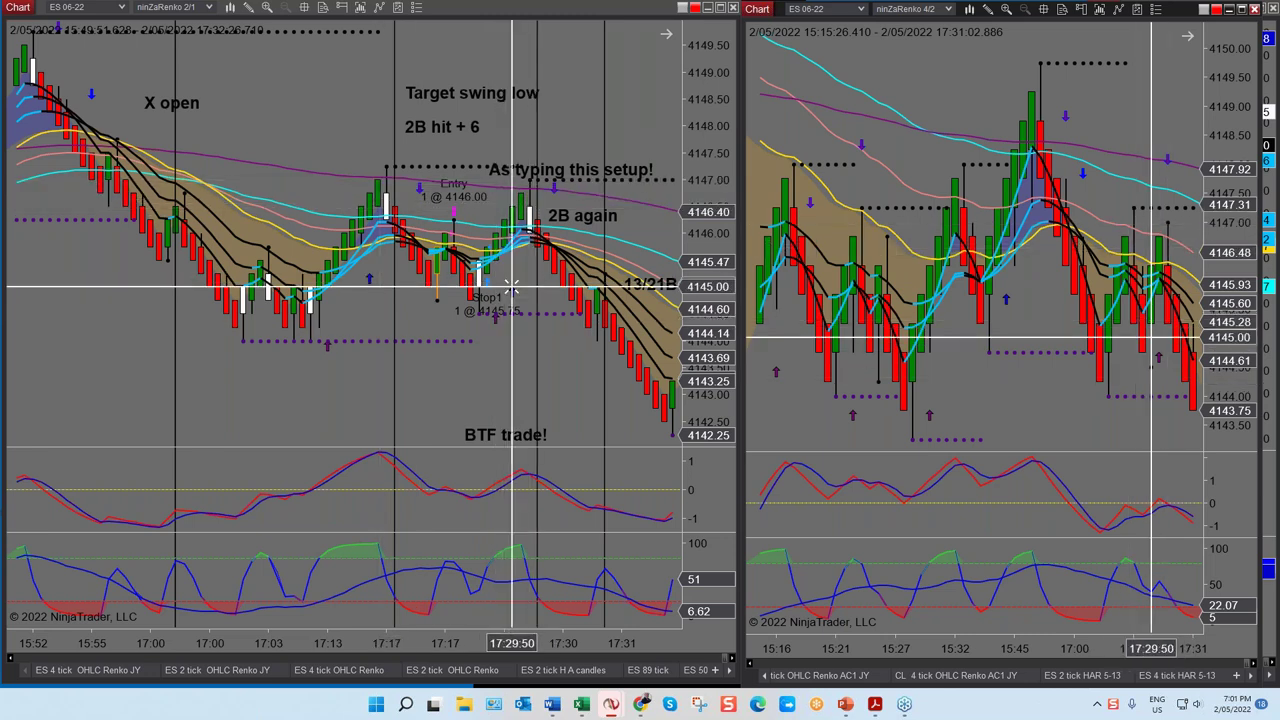
{"action": "scroll", "coordinate": [512, 287], "scroll_direction": "up", "scroll_amount": 3}
{"action": "scroll", "coordinate": [512, 287], "scroll_direction": "down", "scroll_amount": 3}
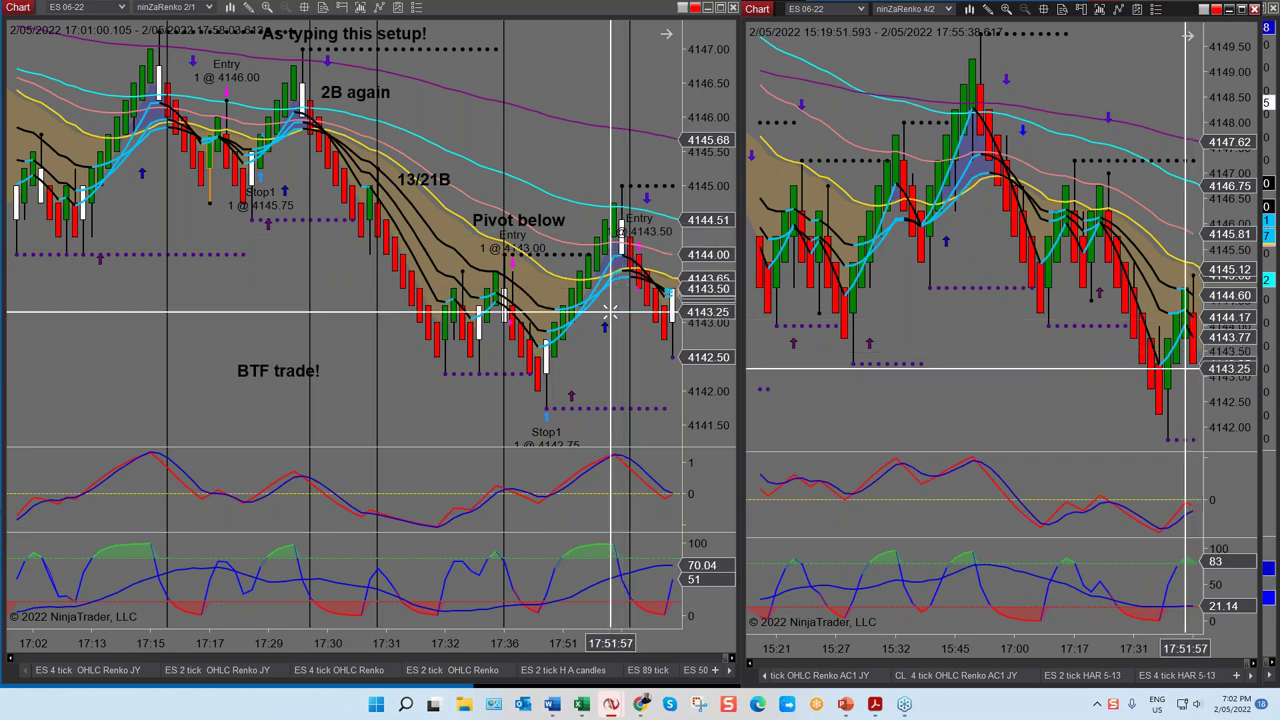
{"action": "scroll", "coordinate": [630, 263], "scroll_direction": "left", "scroll_amount": 3}
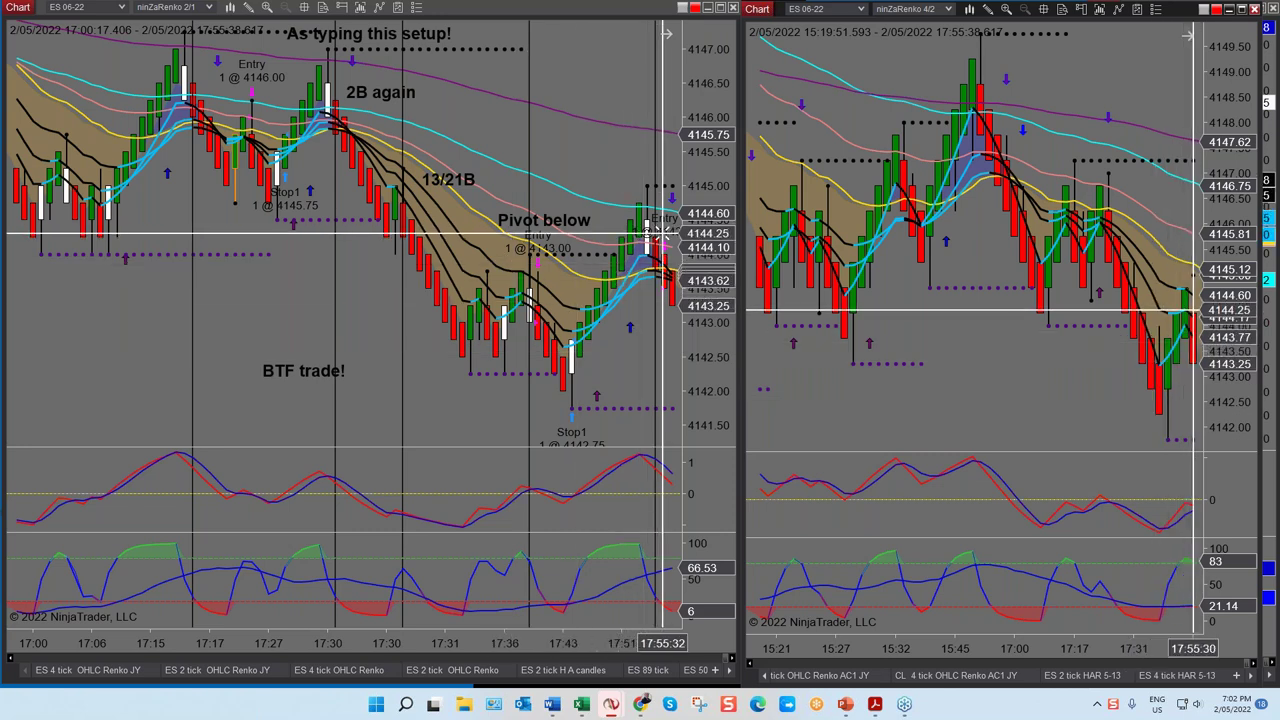
{"action": "scroll", "coordinate": [648, 232], "scroll_direction": "up", "scroll_amount": 10}
{"action": "scroll", "coordinate": [671, 190], "scroll_direction": "down", "scroll_amount": 10}
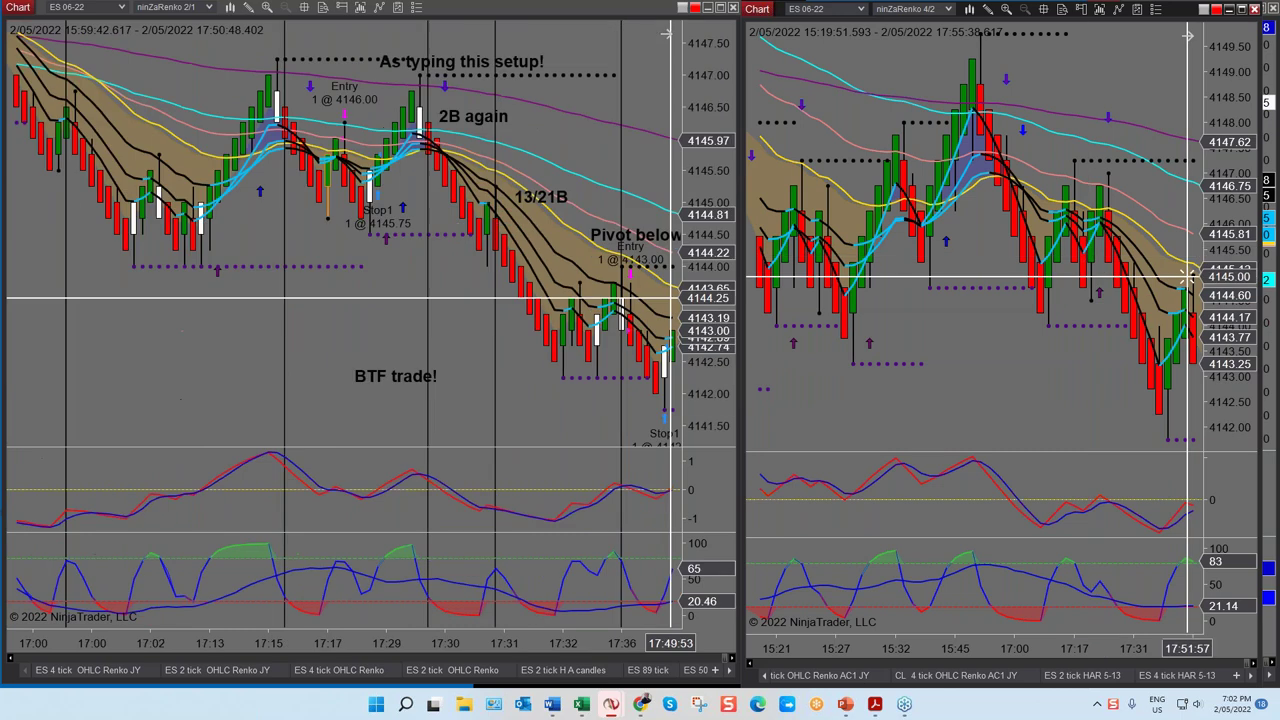
{"action": "scroll", "coordinate": [671, 298], "scroll_direction": "down", "scroll_amount": 3}
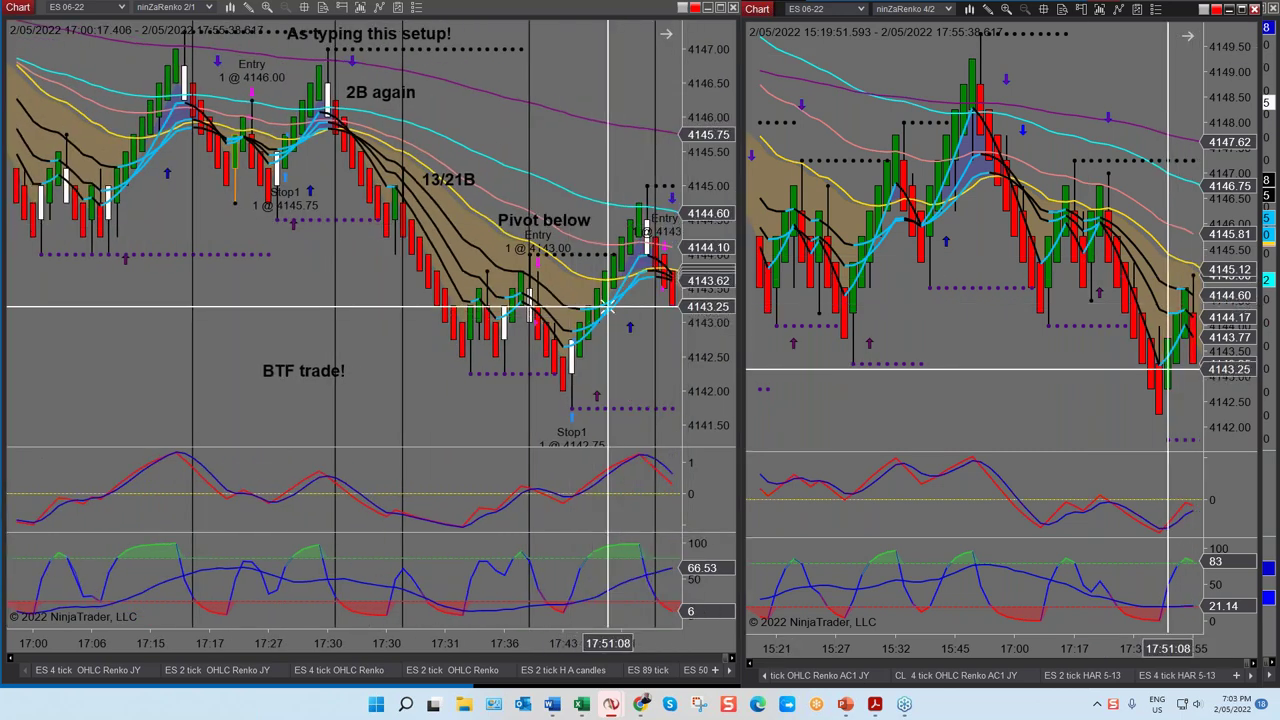
Compress the price scale of the 2 tick Renko chart and follow its bars from 17:00 to about 18:03.
{"action": "double_click", "coordinate": [694, 94]}
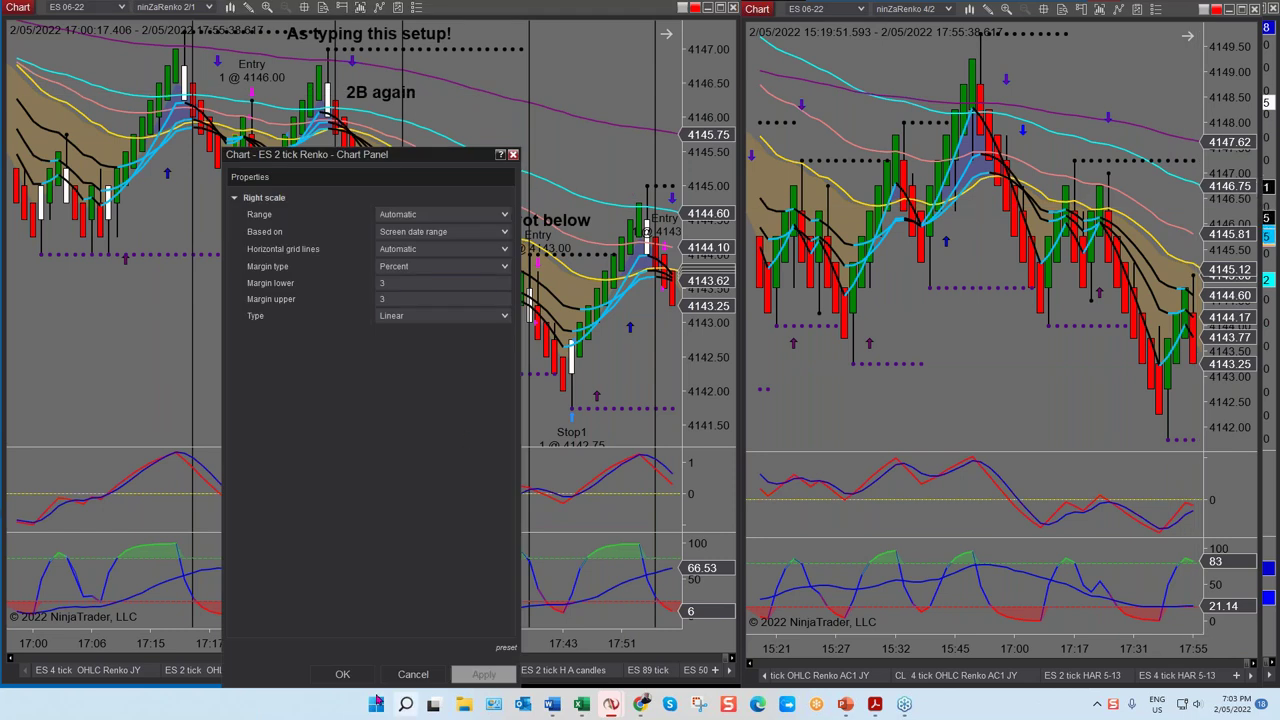
{"action": "left_click", "coordinate": [343, 675]}
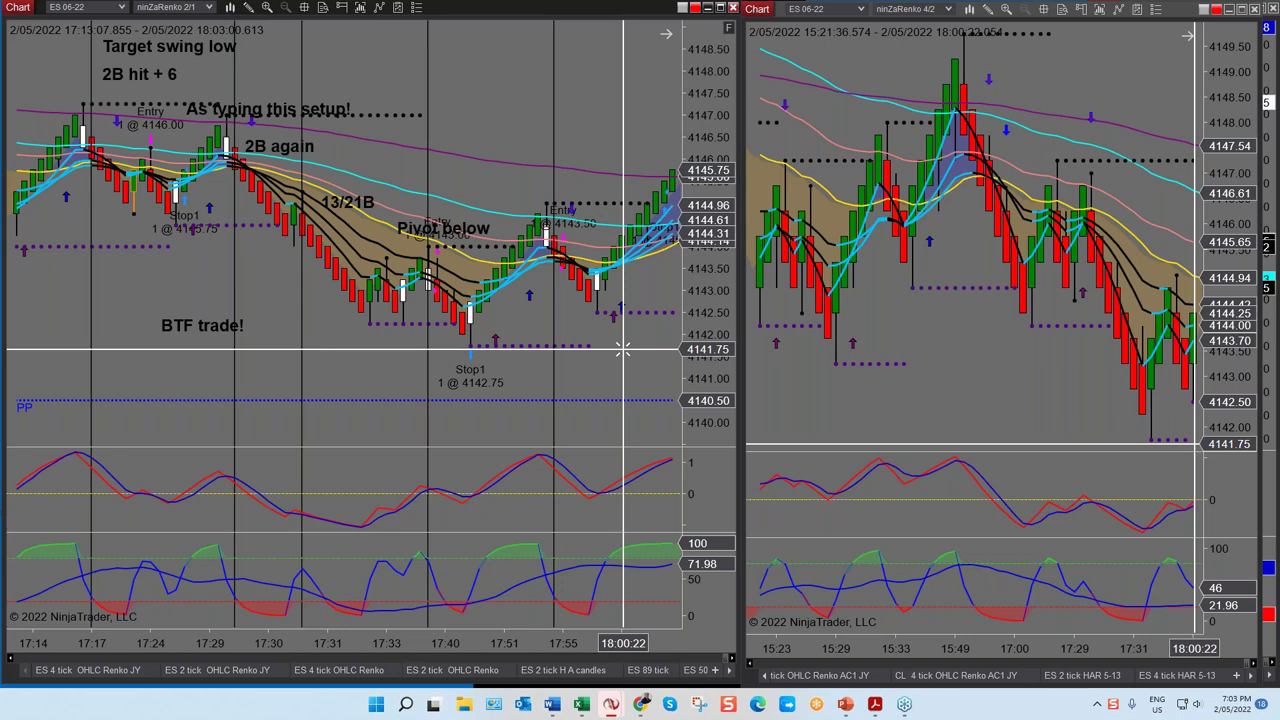
{"action": "scroll", "coordinate": [622, 349], "scroll_direction": "left", "scroll_amount": 4}
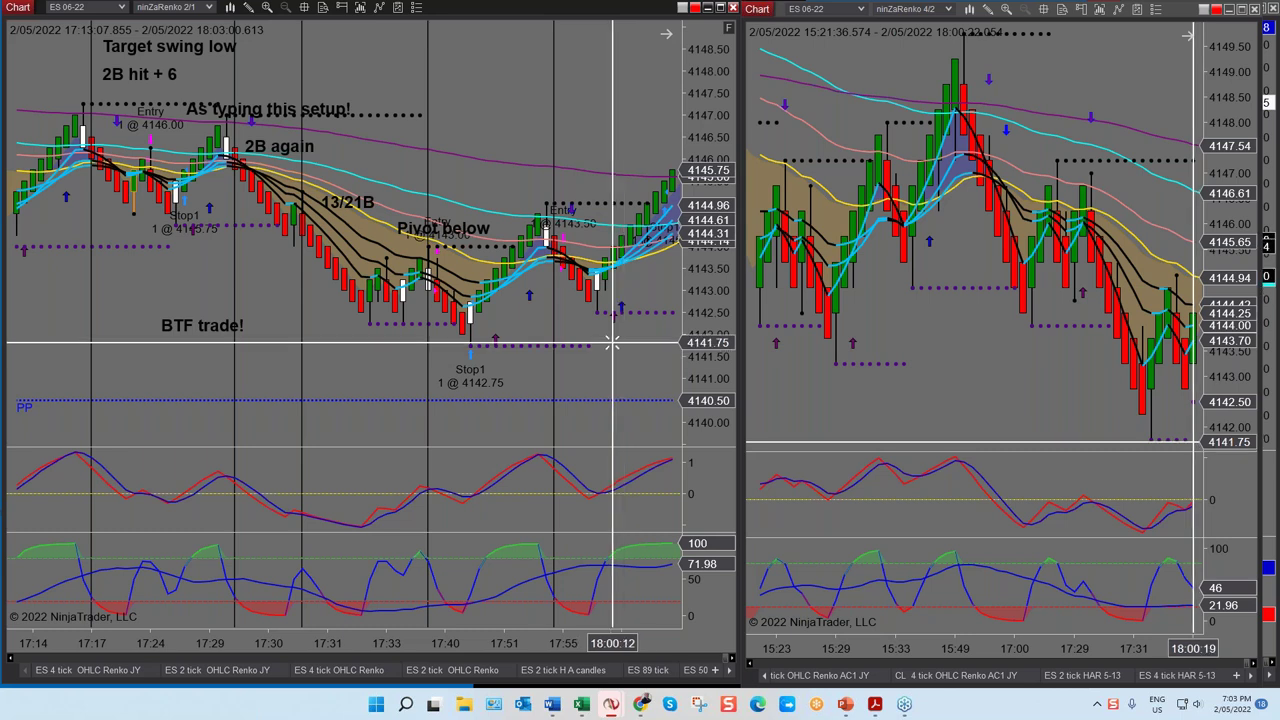
{"action": "scroll", "coordinate": [553, 280], "scroll_direction": "left", "scroll_amount": 1}
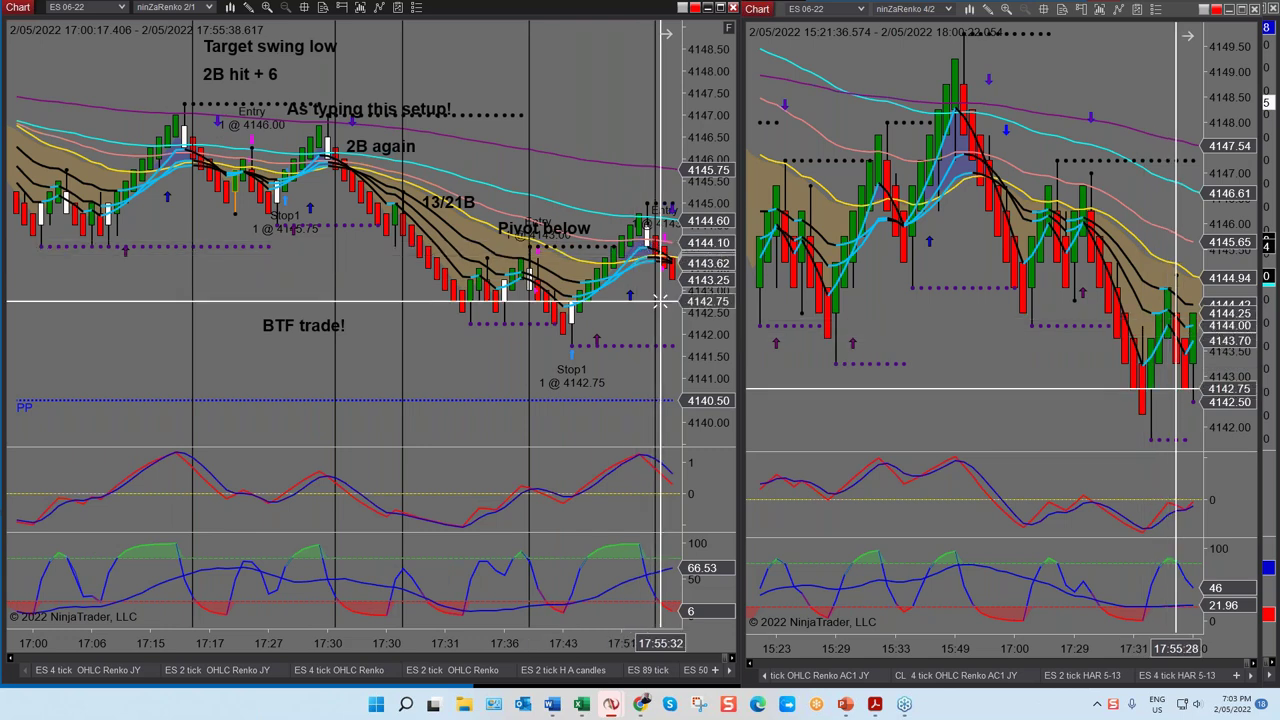
{"action": "scroll", "coordinate": [653, 258], "scroll_direction": "right", "scroll_amount": 5}
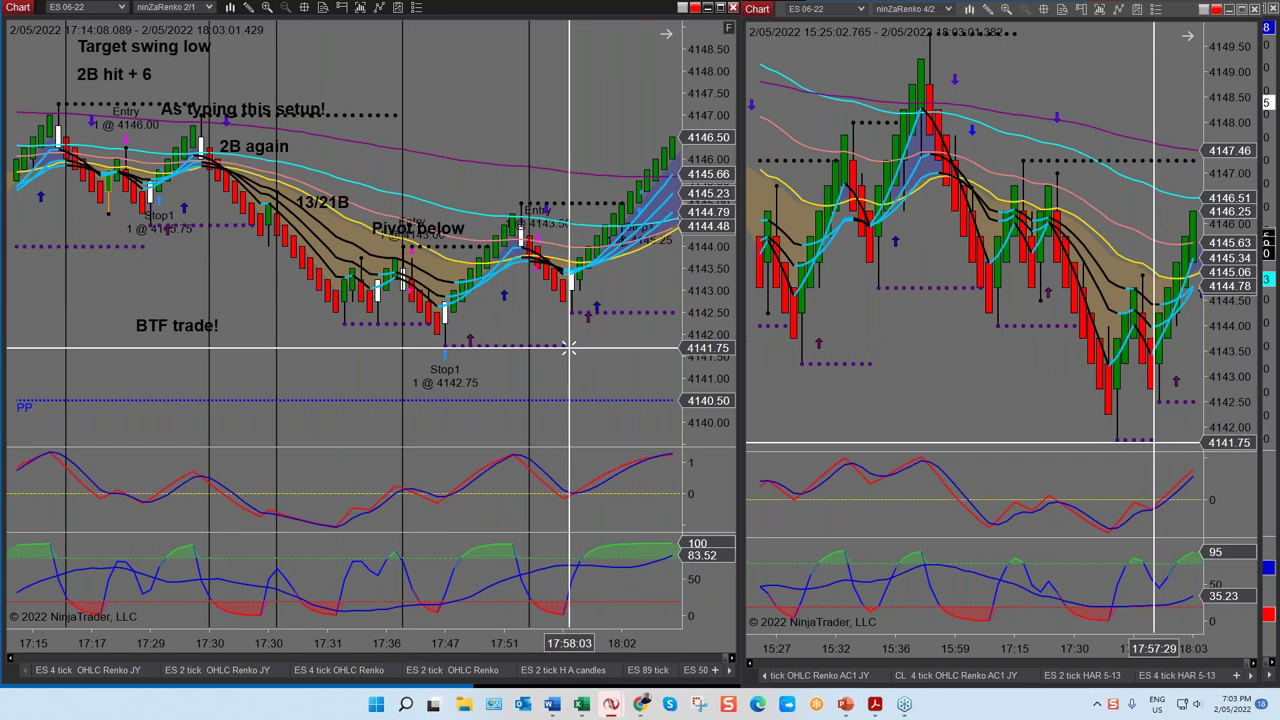
{"action": "scroll", "coordinate": [567, 348], "scroll_direction": "right", "scroll_amount": 4}
{"action": "scroll", "coordinate": [422, 343], "scroll_direction": "left", "scroll_amount": 3}
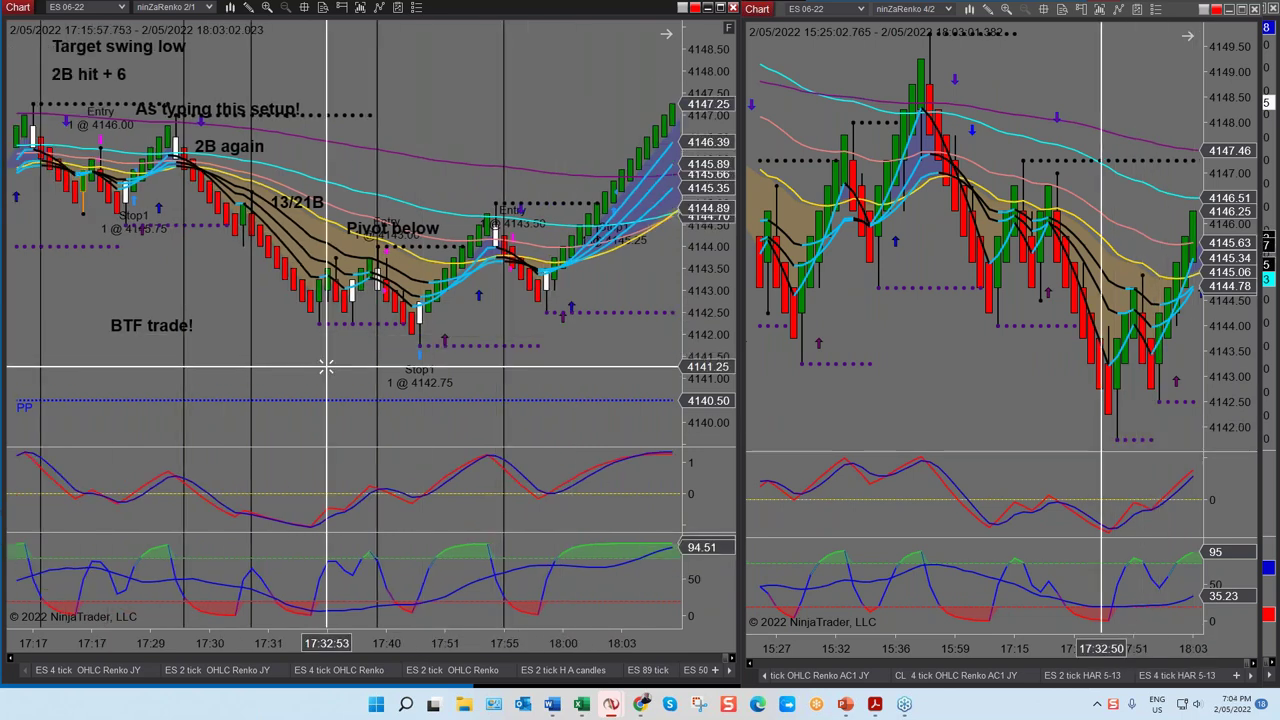
Draw a rising trend channel along the swing lows near 17:45 and 17:57 on the 2 tick Renko chart, and remove it.
{"action": "left_click", "coordinate": [403, 352]}
{"action": "left_click", "coordinate": [553, 295]}
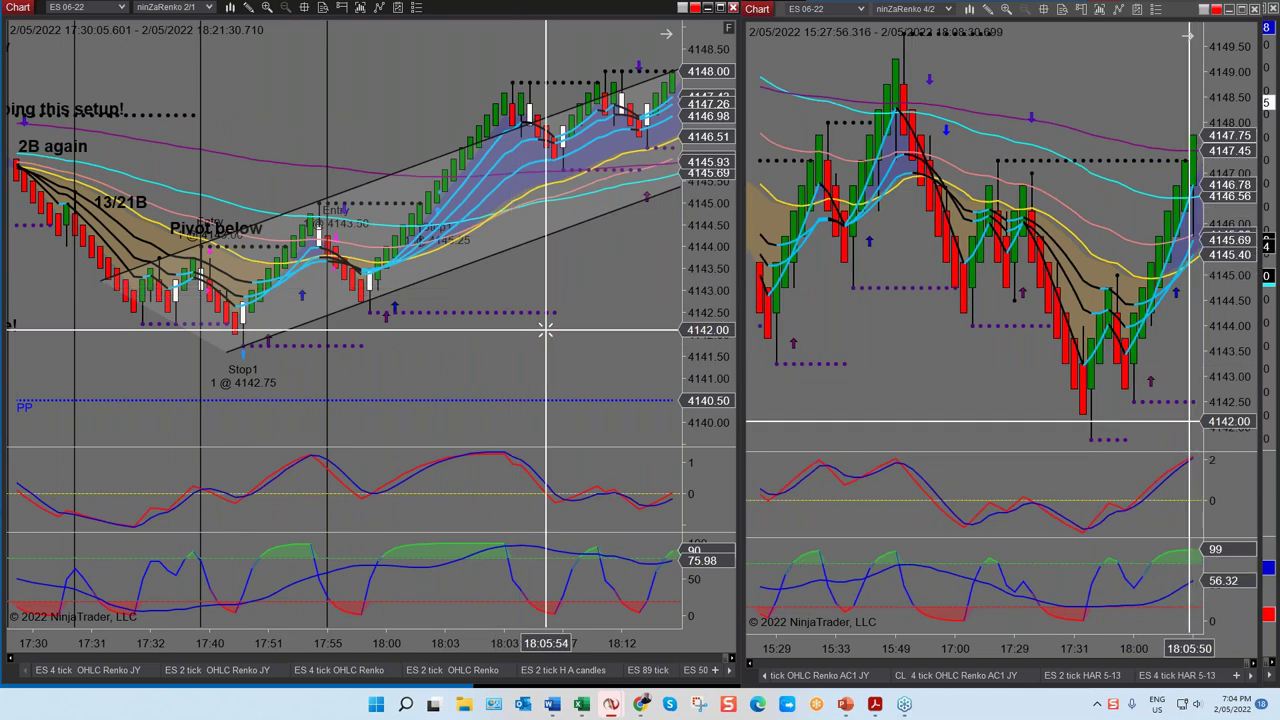
{"action": "right_click", "coordinate": [432, 157]}
{"action": "left_click", "coordinate": [473, 191]}
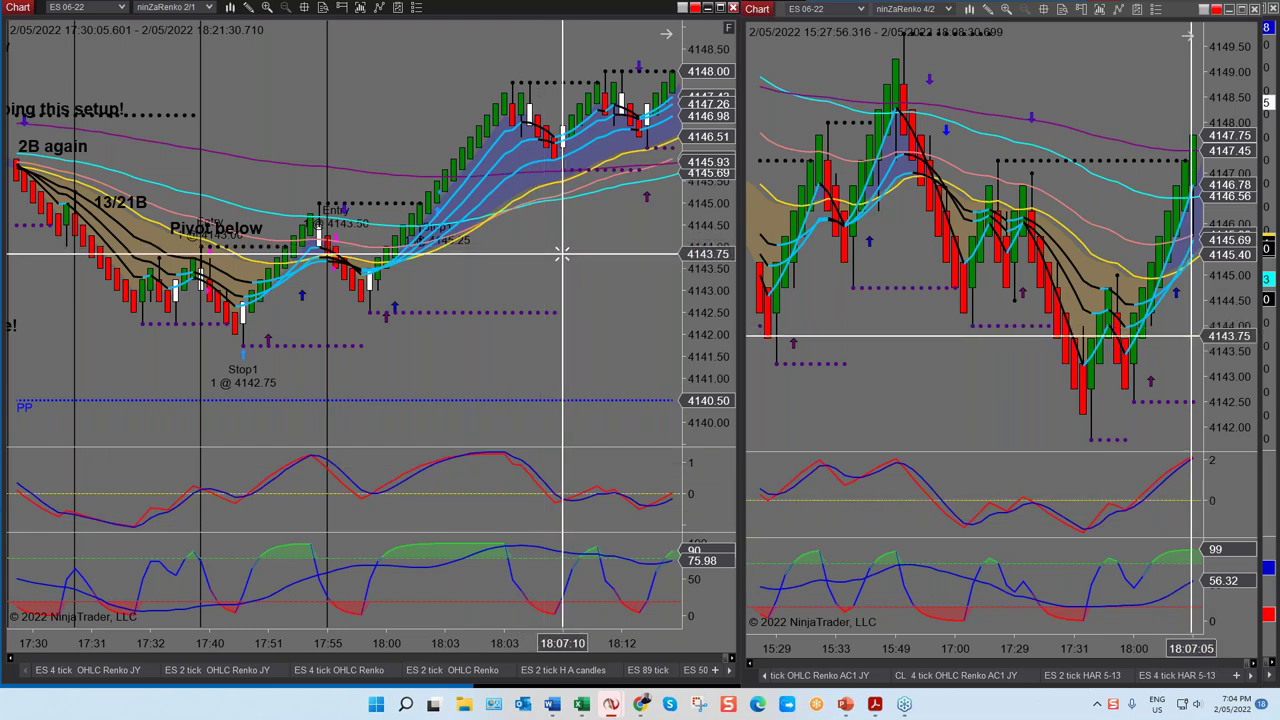
Compare the pullbacks on the 2/1 and 4/2 Renko charts, following the 2/1 bars from about 17:14 to 18:28.
{"action": "scroll", "coordinate": [488, 200], "scroll_direction": "up", "scroll_amount": 5}
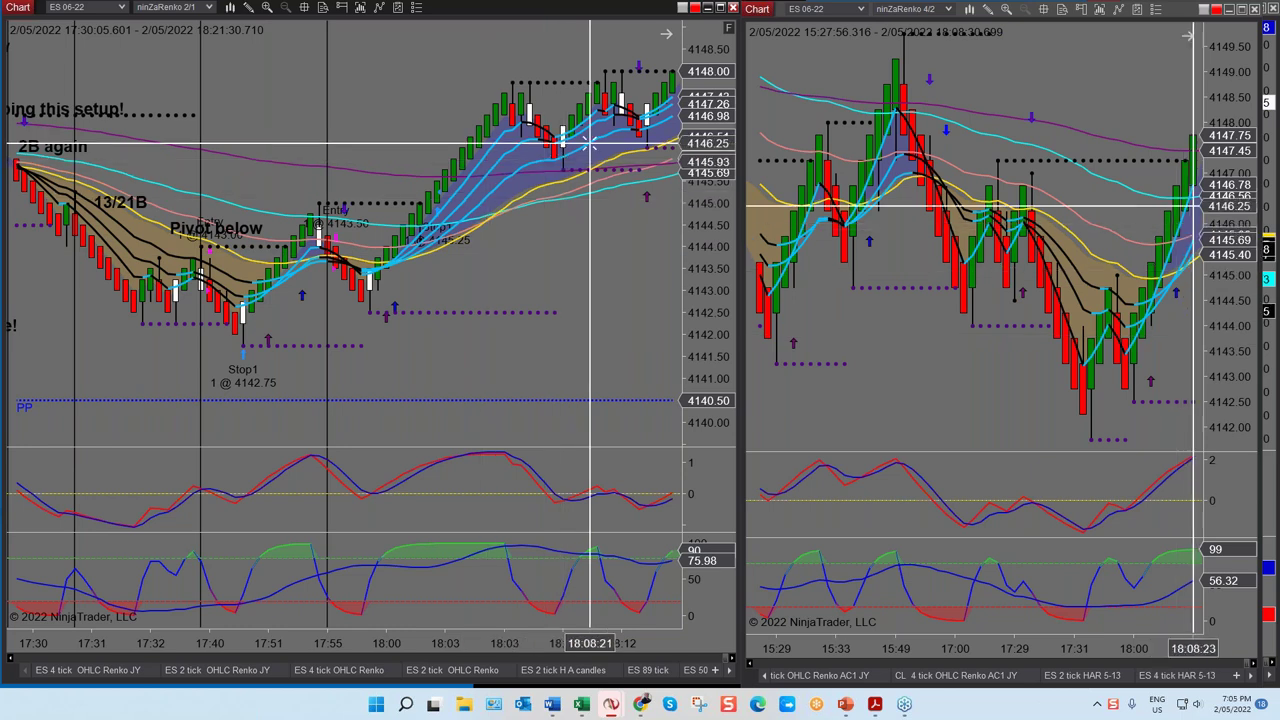
{"action": "scroll", "coordinate": [1093, 152], "scroll_direction": "down", "scroll_amount": 5}
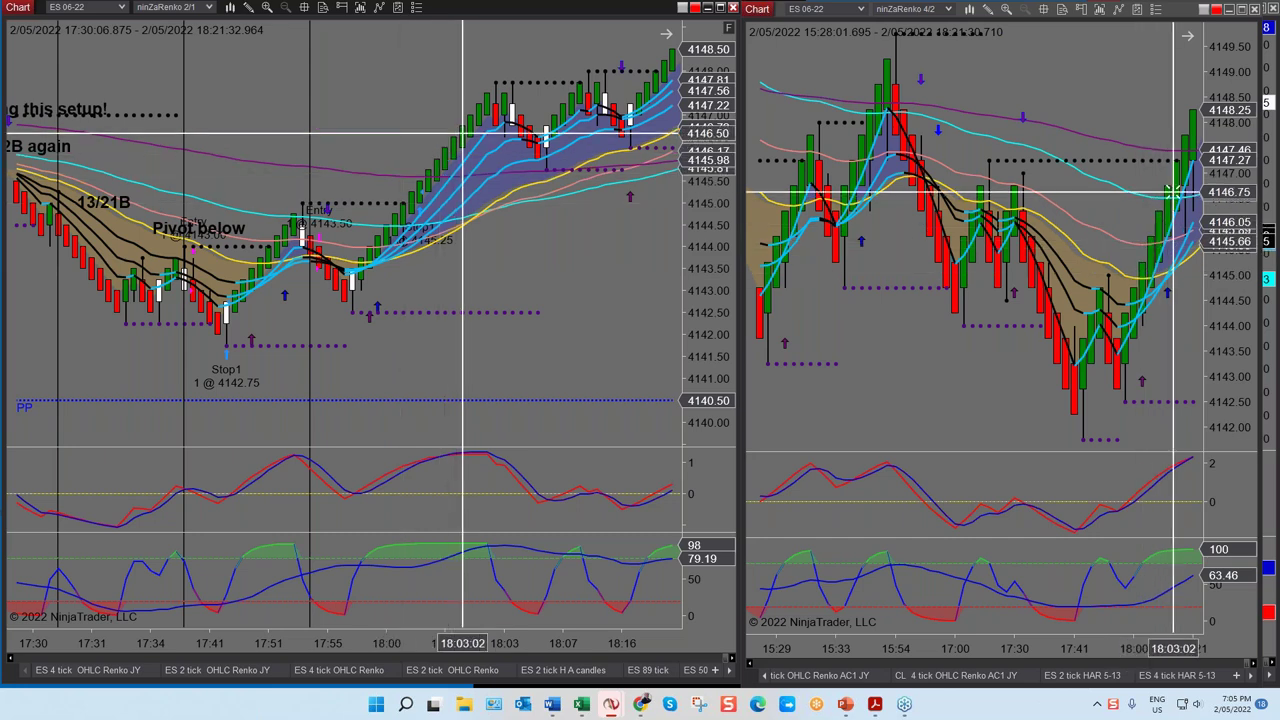
{"action": "scroll", "coordinate": [560, 177], "scroll_direction": "up", "scroll_amount": 5}
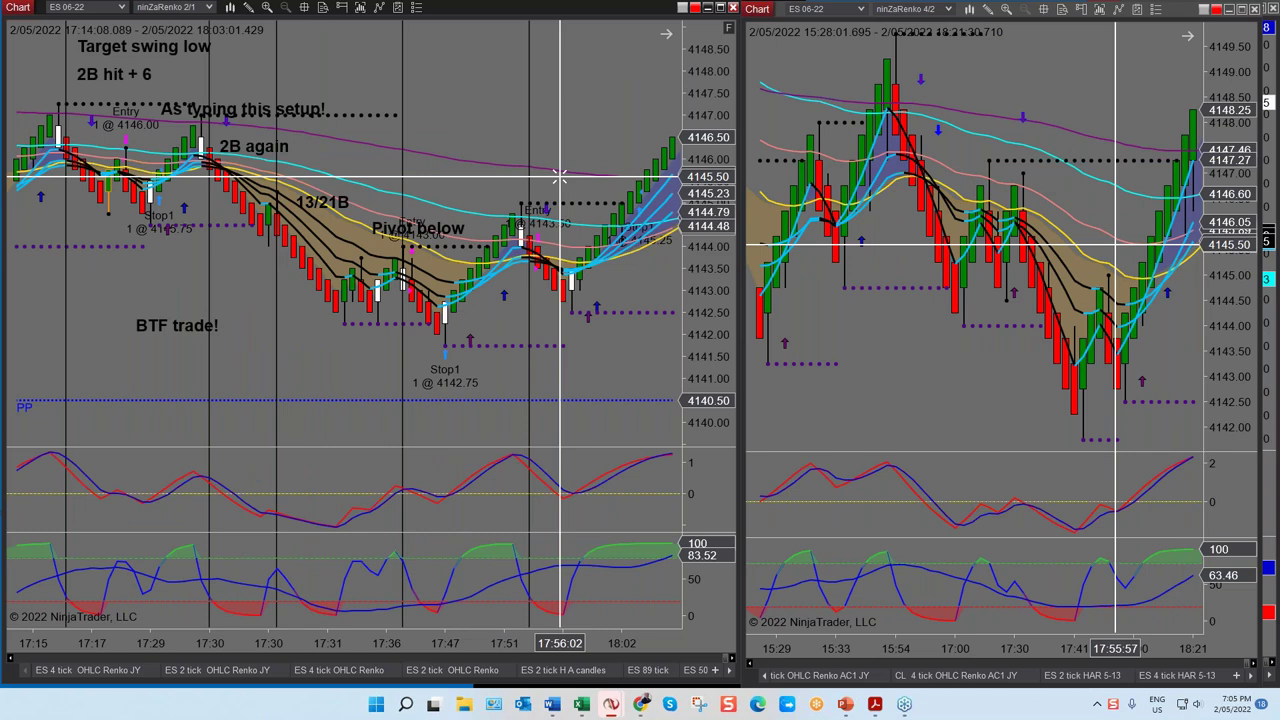
{"action": "scroll", "coordinate": [563, 312], "scroll_direction": "down", "scroll_amount": 4}
{"action": "scroll", "coordinate": [566, 260], "scroll_direction": "down", "scroll_amount": 3}
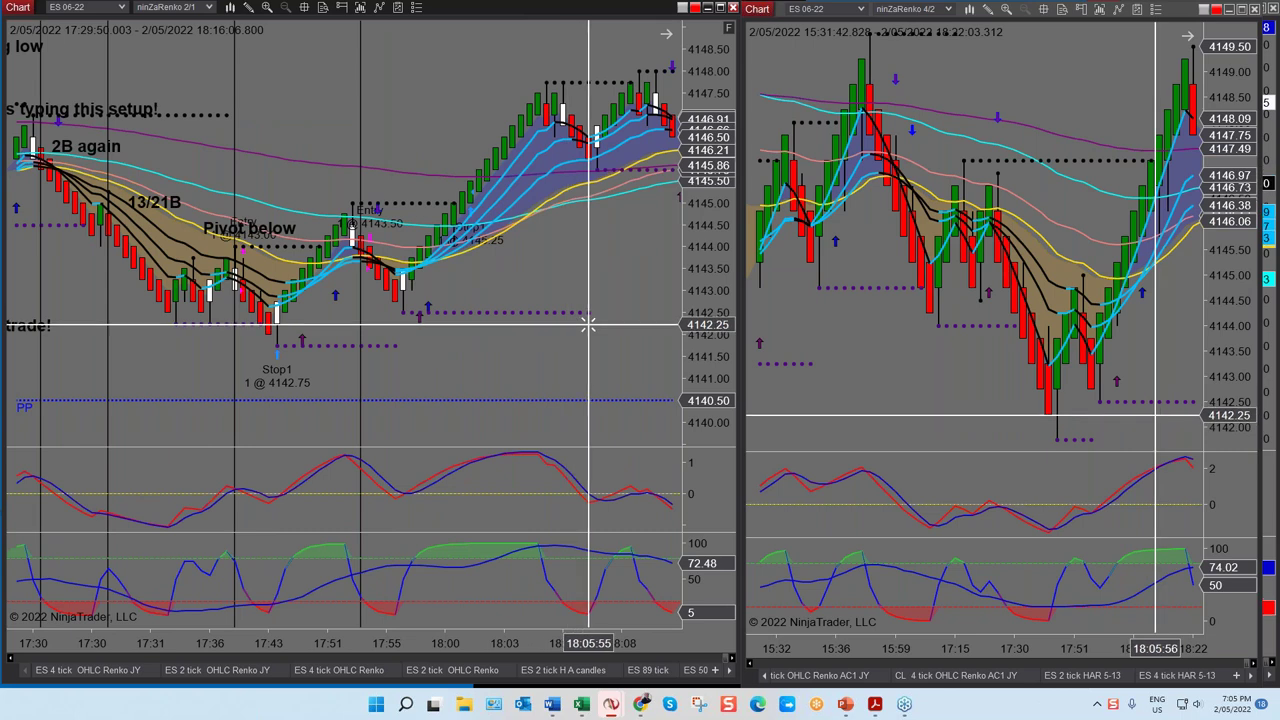
{"action": "scroll", "coordinate": [626, 341], "scroll_direction": "down", "scroll_amount": 2}
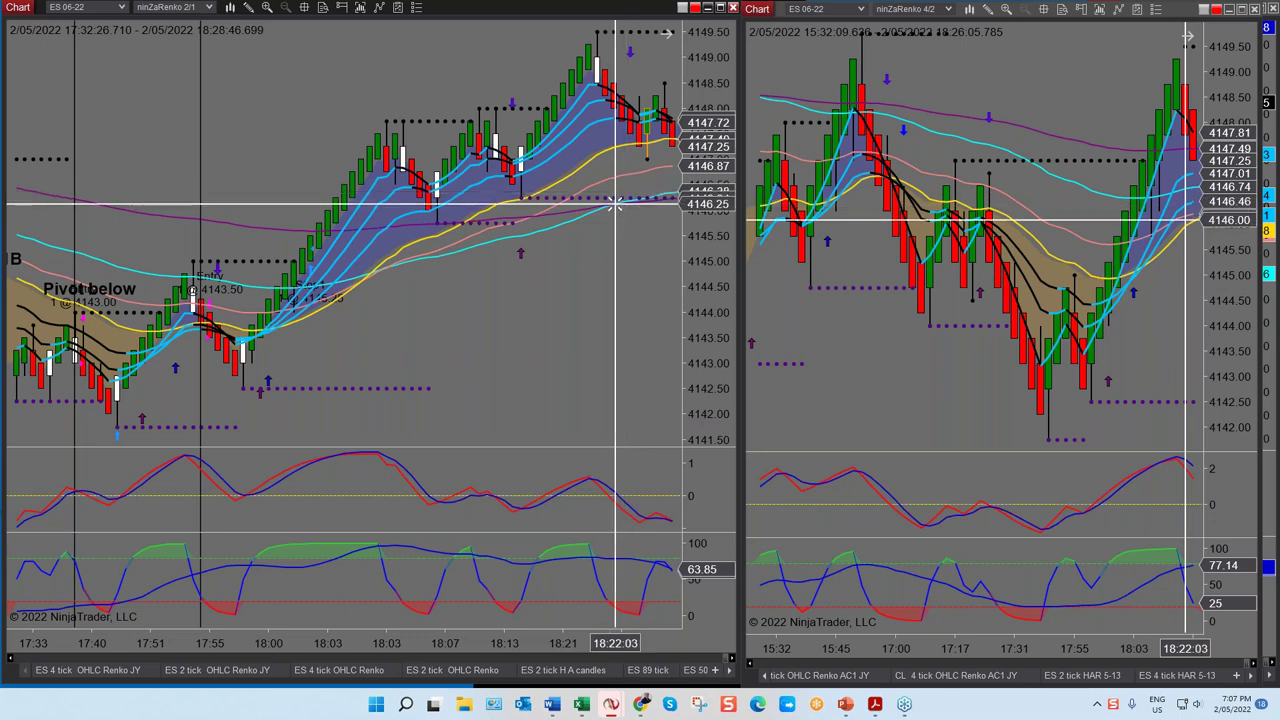
Return to the setups after 17:00 on the 2 tick Renko chart and follow its bars forward to about 18:16.
{"action": "key", "text": "Page_Up"}
{"action": "key", "text": "Page_Up"}
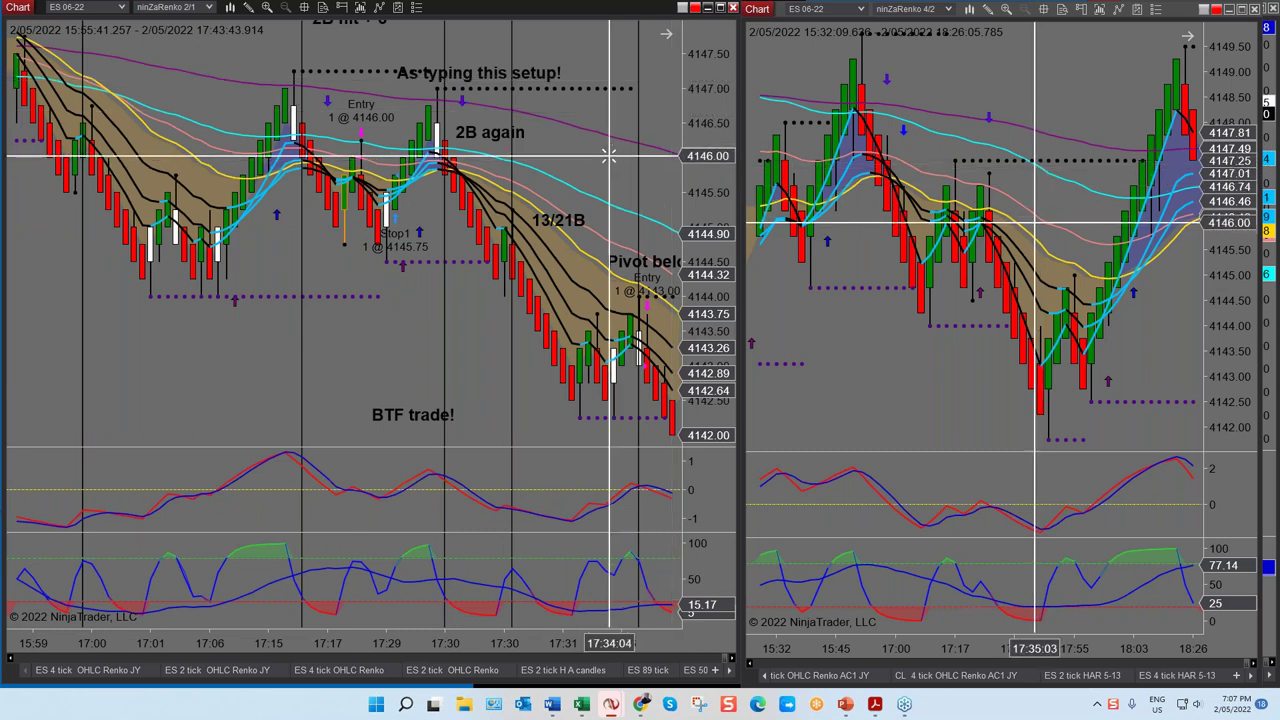
{"action": "scroll", "coordinate": [608, 155], "scroll_direction": "down", "scroll_amount": 15}
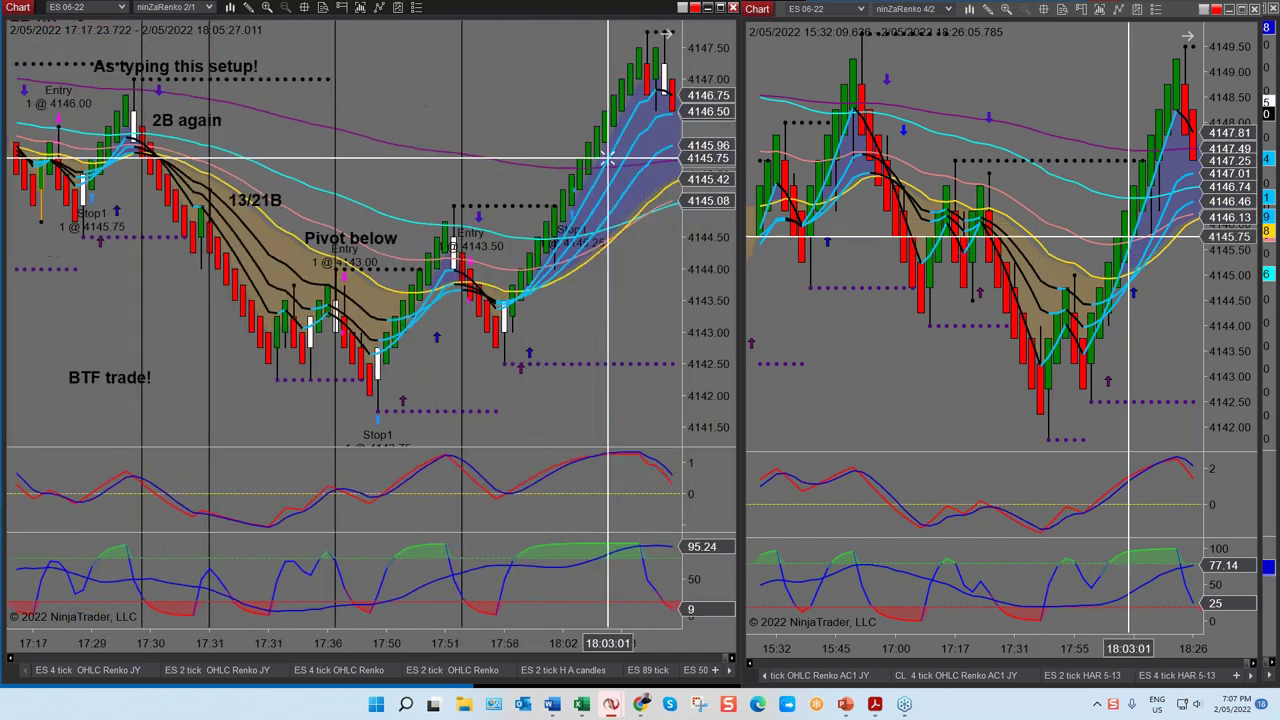
{"action": "scroll", "coordinate": [625, 170], "scroll_direction": "down", "scroll_amount": 3}
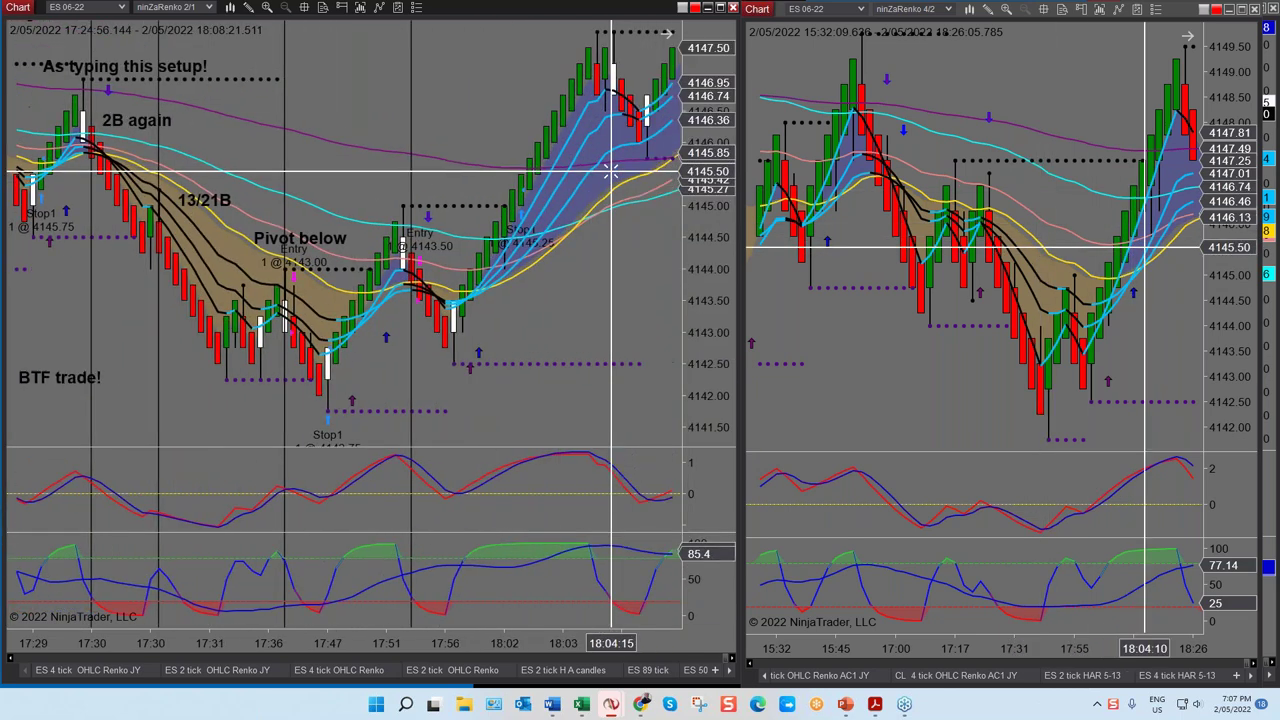
{"action": "scroll", "coordinate": [610, 170], "scroll_direction": "down", "scroll_amount": 1}
{"action": "scroll", "coordinate": [612, 166], "scroll_direction": "down", "scroll_amount": 2}
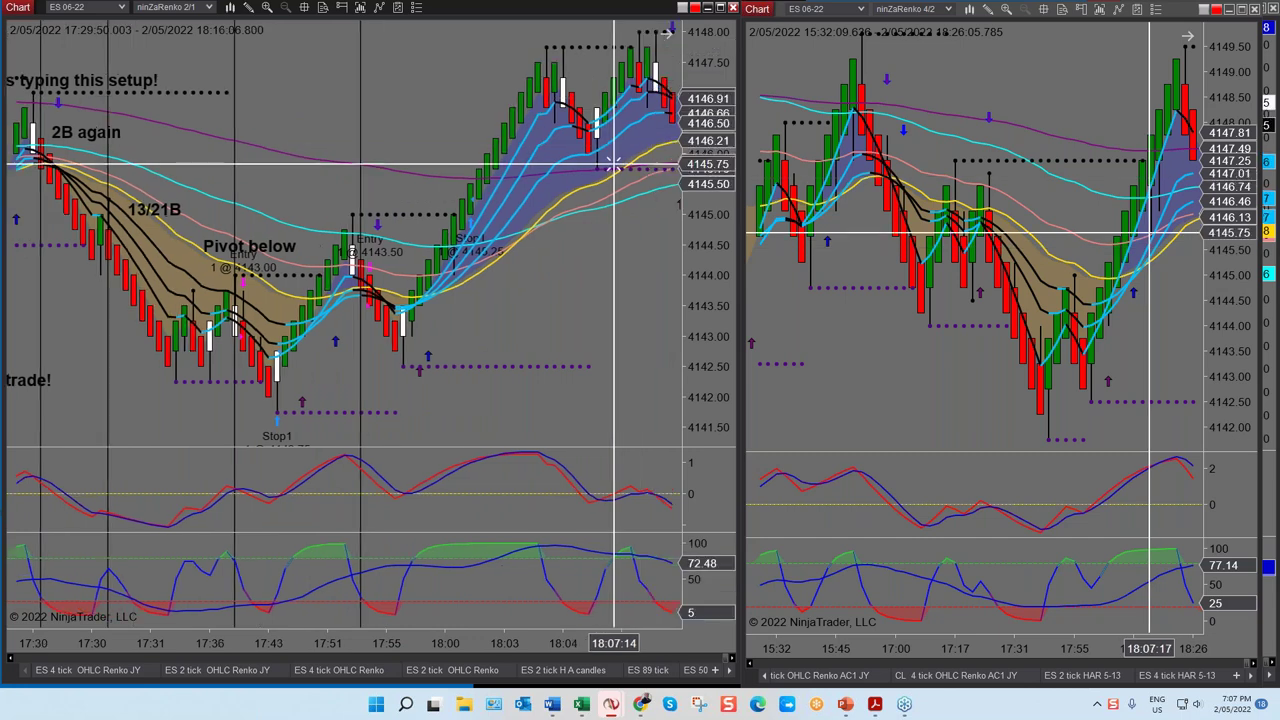
Follow the 2/1 Renko bars forward from about 18:16 to 19:00 and compare the pullback after the 18:21 high with the 4/2 chart.
{"action": "scroll", "coordinate": [613, 163], "scroll_direction": "down", "scroll_amount": 4}
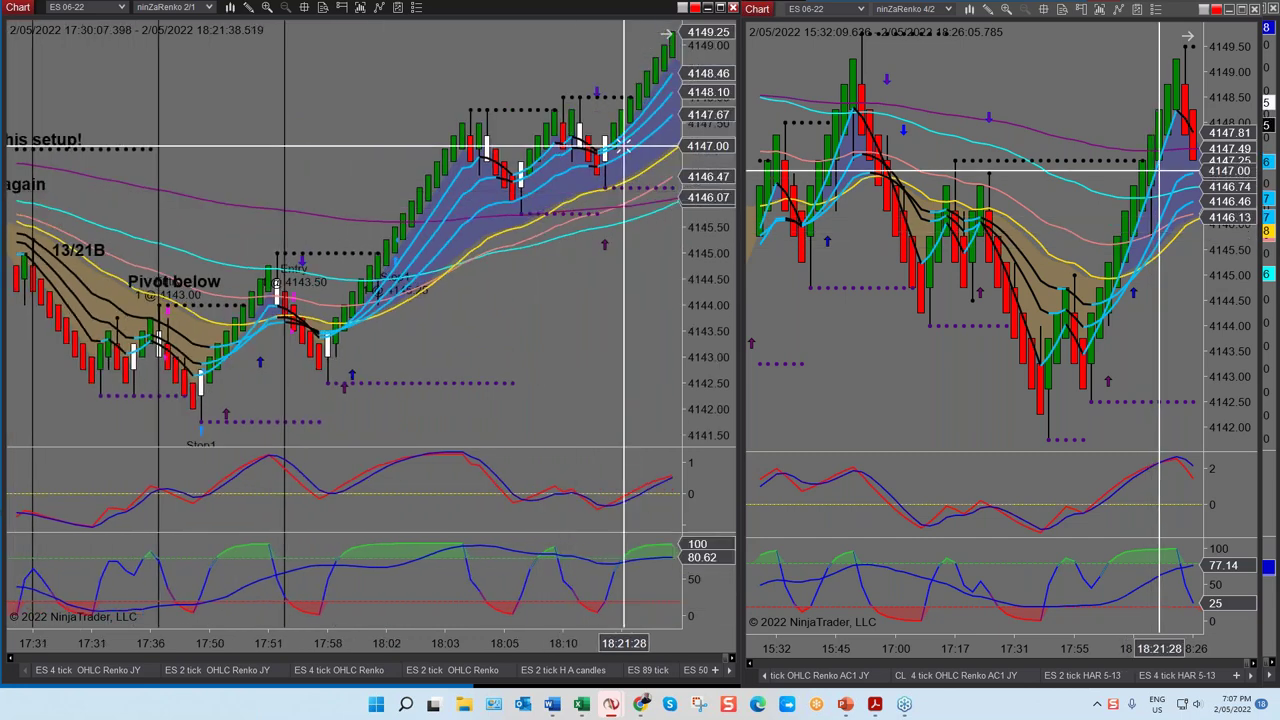
{"action": "scroll", "coordinate": [600, 170], "scroll_direction": "down", "scroll_amount": 7}
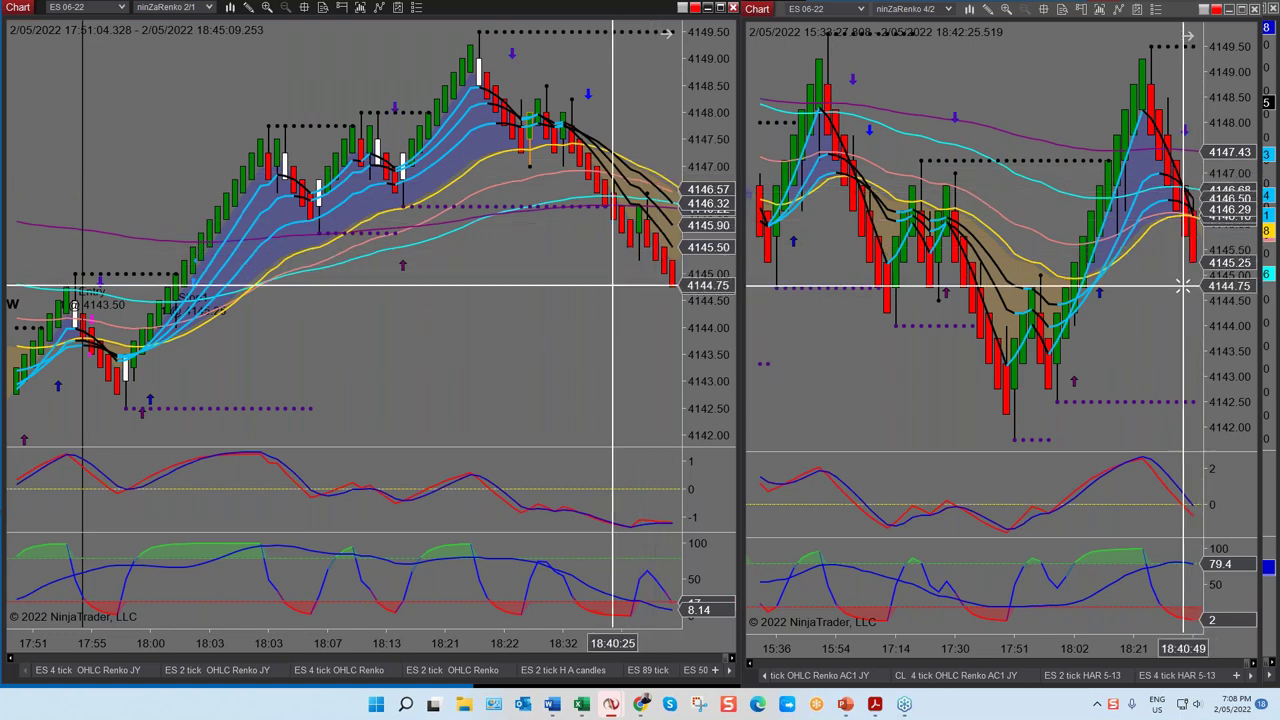
{"action": "scroll", "coordinate": [610, 220], "scroll_direction": "left", "scroll_amount": 10}
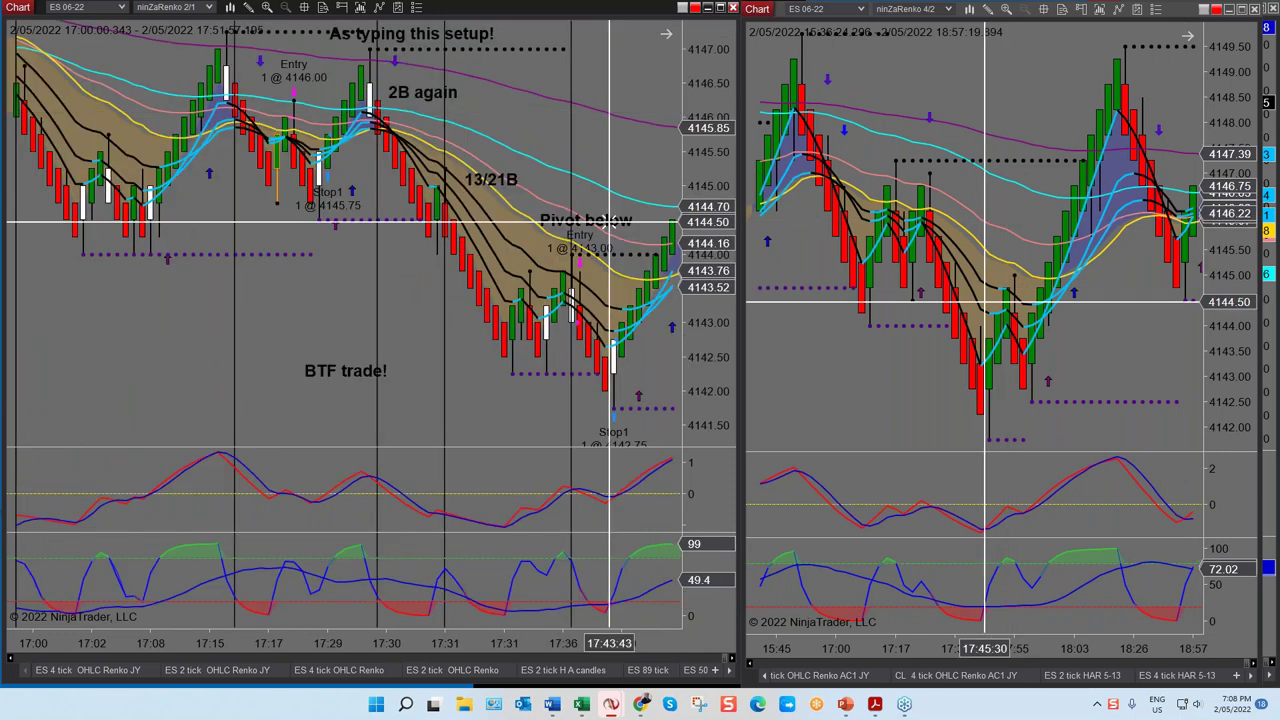
{"action": "scroll", "coordinate": [610, 220], "scroll_direction": "right", "scroll_amount": 8}
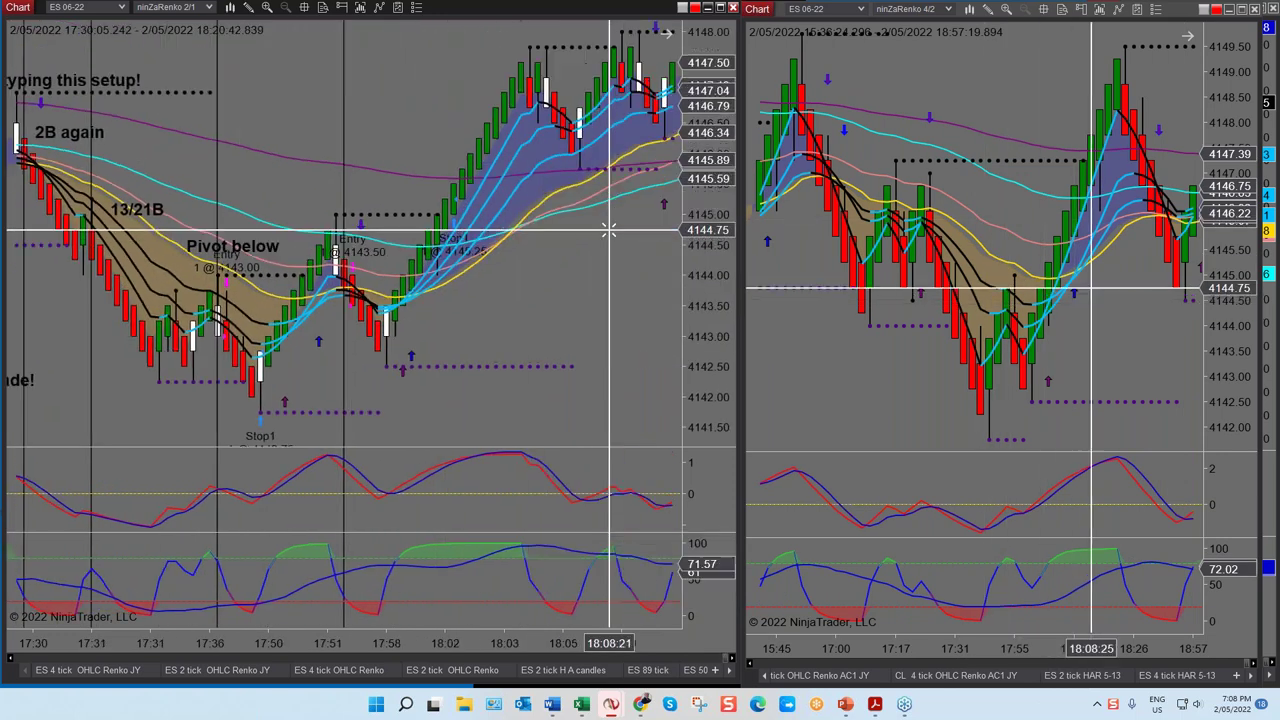
{"action": "scroll", "coordinate": [610, 230], "scroll_direction": "right", "scroll_amount": 10}
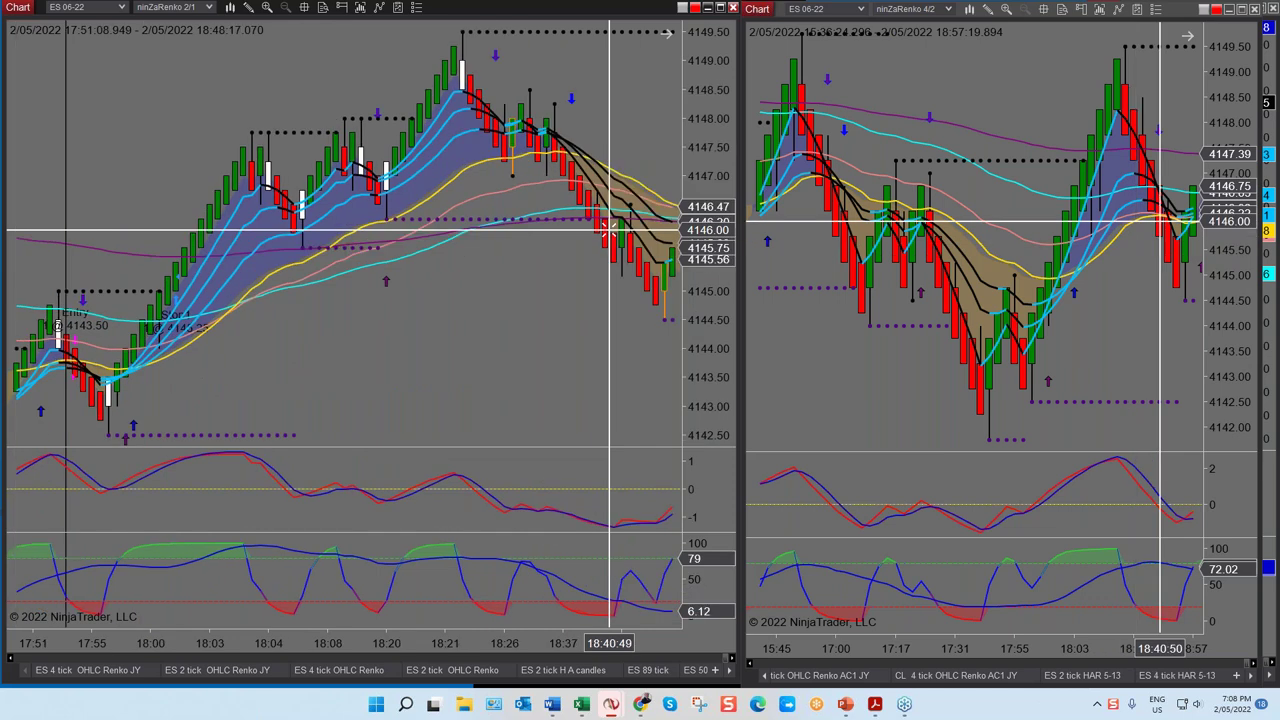
{"action": "scroll", "coordinate": [610, 228], "scroll_direction": "right", "scroll_amount": 5}
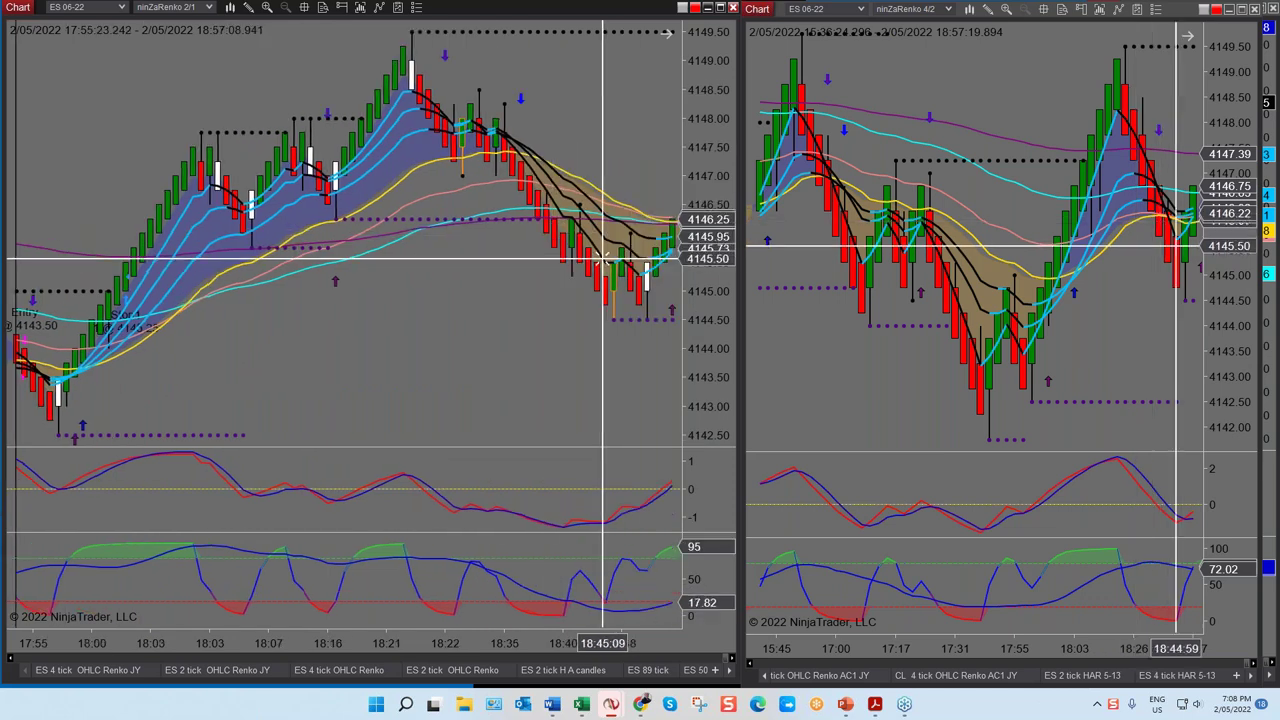
{"action": "scroll", "coordinate": [600, 280], "scroll_direction": "right", "scroll_amount": 2}
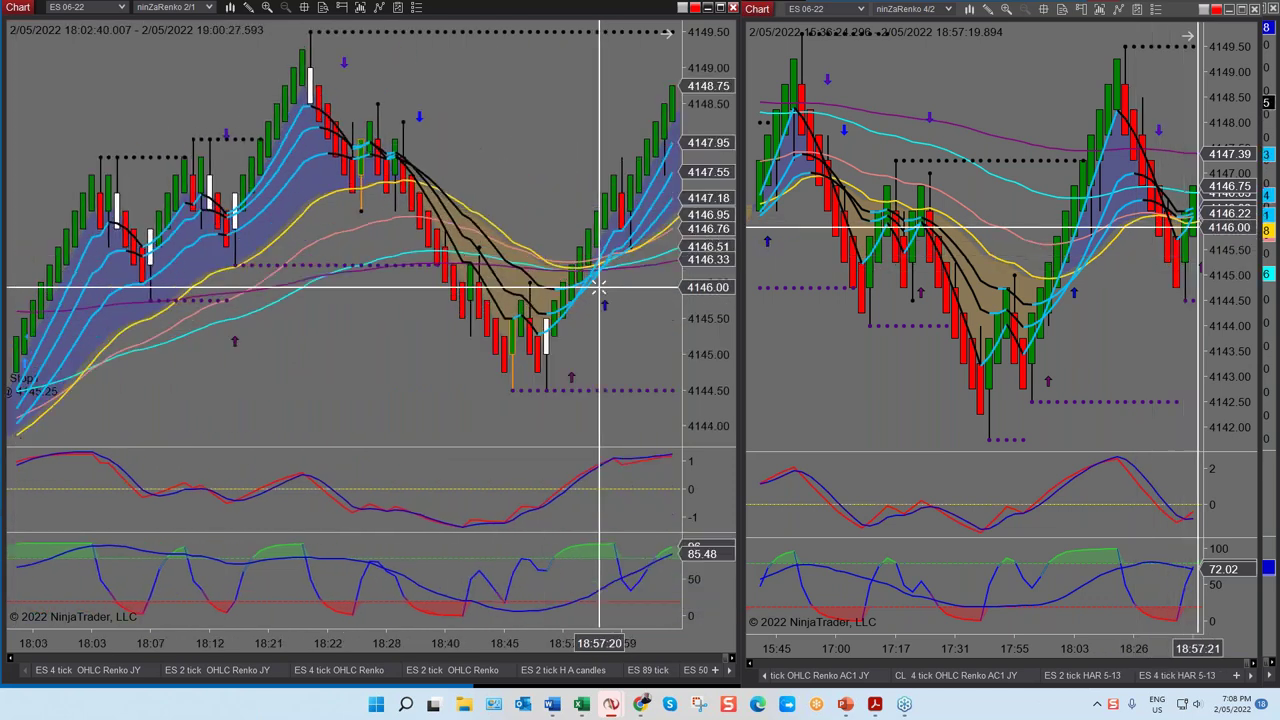
{"action": "scroll", "coordinate": [598, 287], "scroll_direction": "left", "scroll_amount": 4}
{"action": "scroll", "coordinate": [419, 287], "scroll_direction": "right", "scroll_amount": 1}
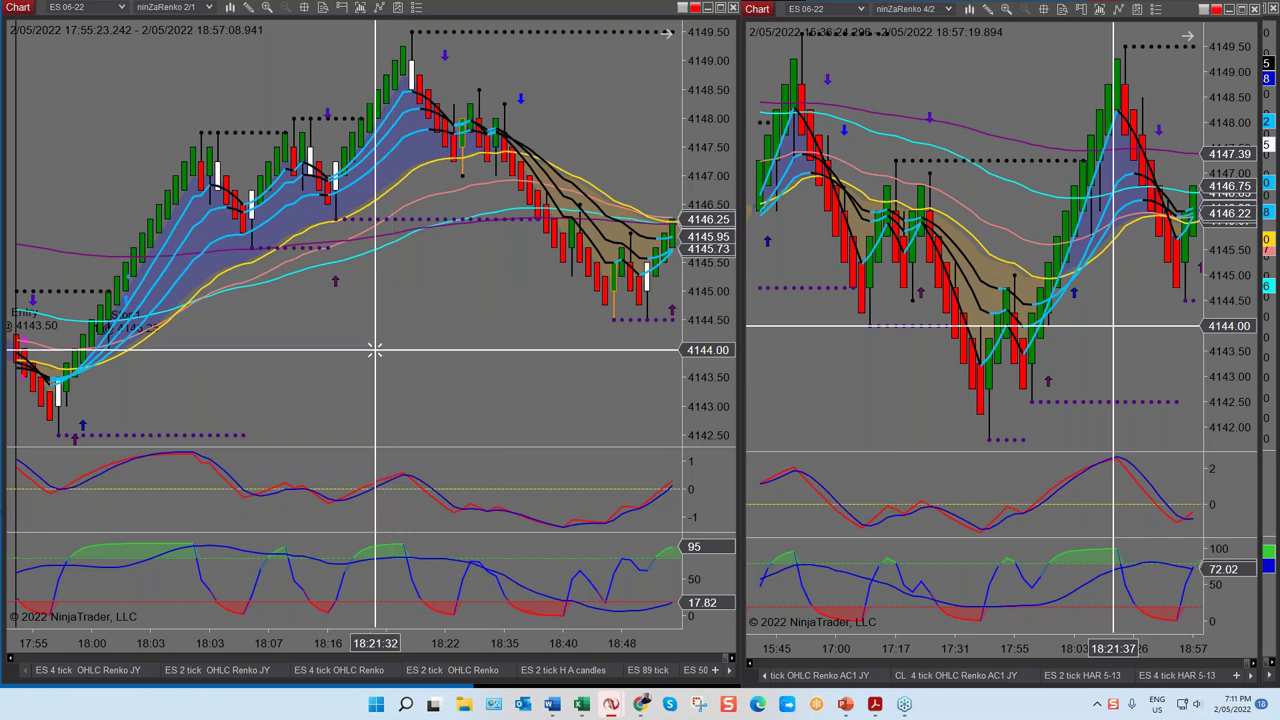
Draw a Fibonacci retracement on the 2/1 Renko chart between the 4142.50 swing low and the 4149.50 swing high.
{"action": "left_click", "coordinate": [67, 433]}
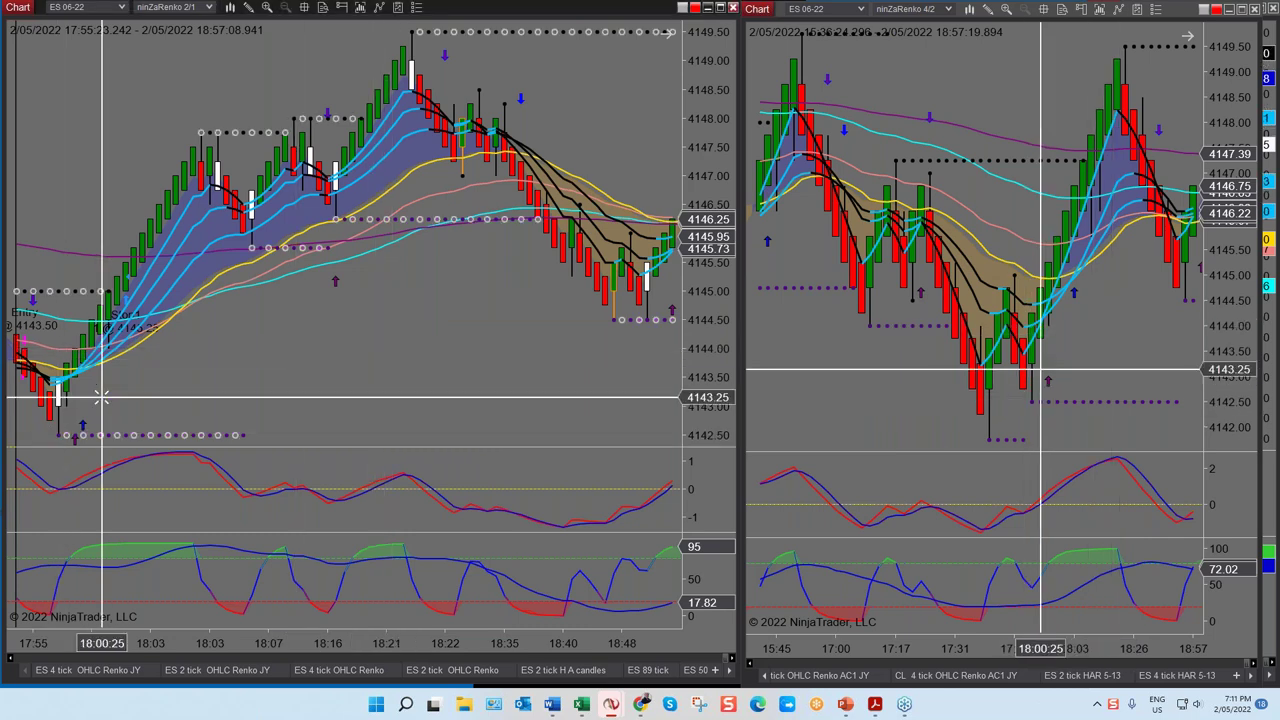
{"action": "left_click", "coordinate": [101, 397]}
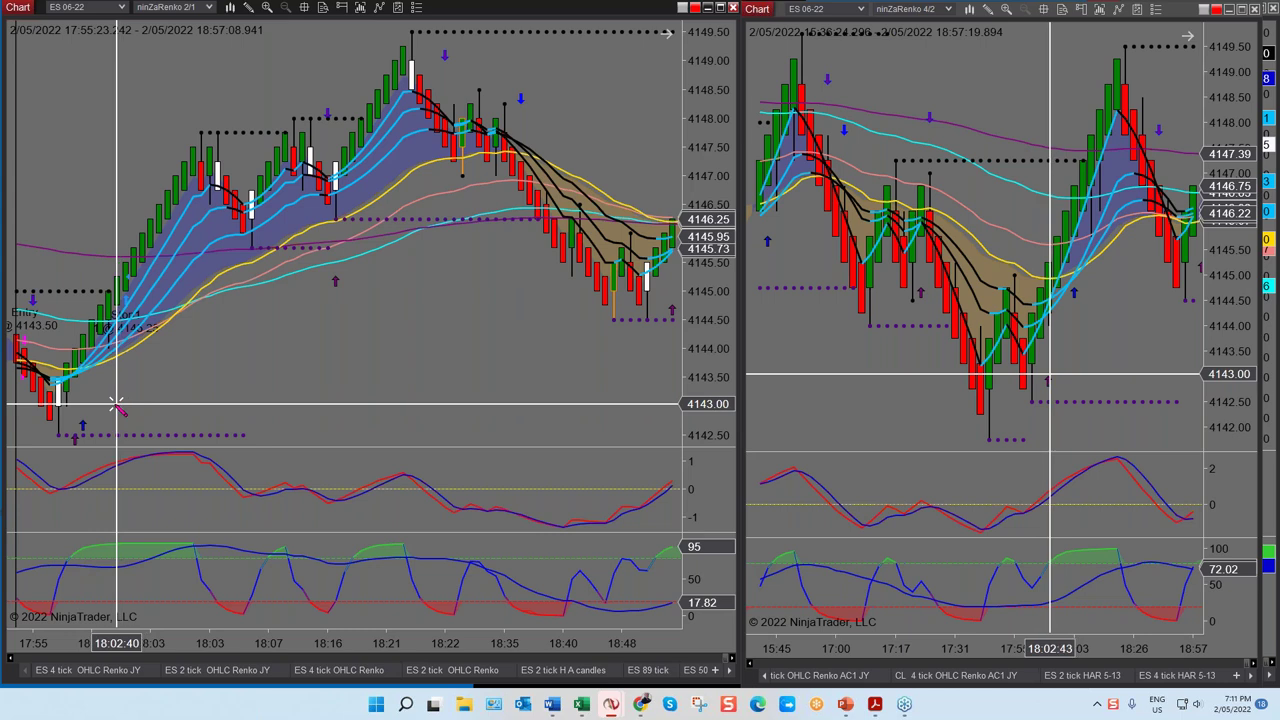
{"action": "left_click", "coordinate": [57, 432]}
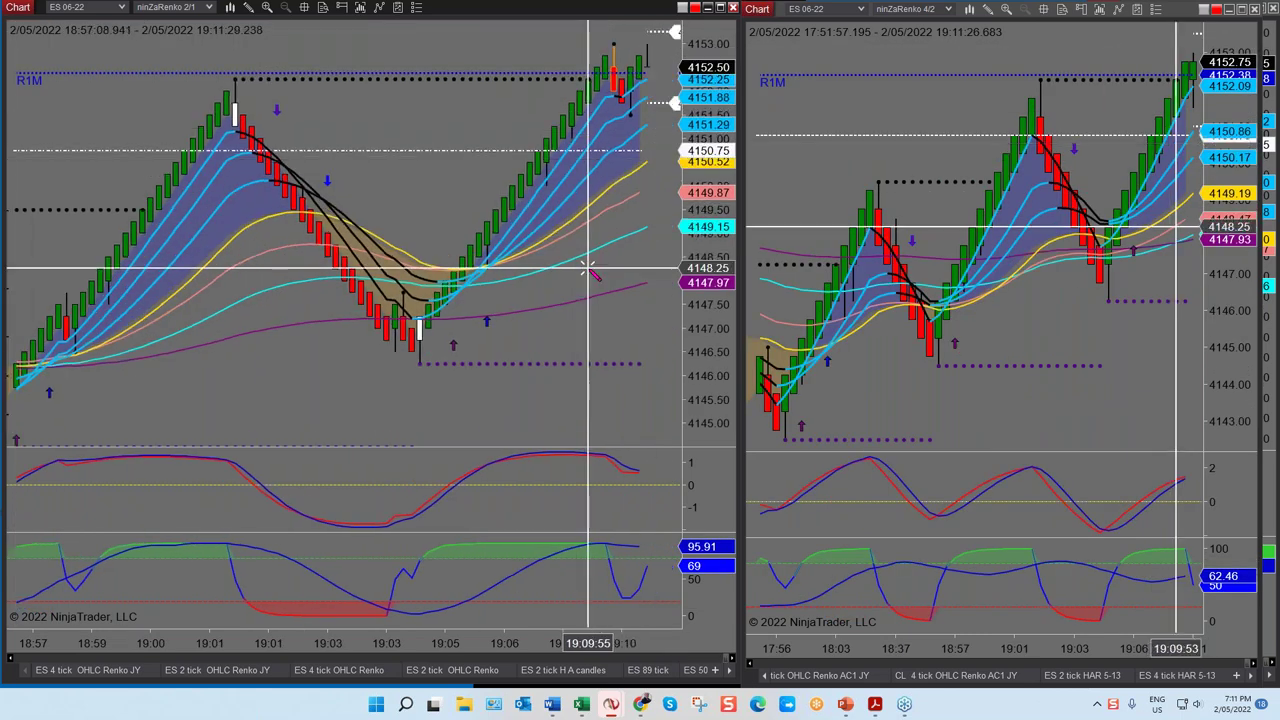
{"action": "scroll", "coordinate": [595, 270], "scroll_direction": "left", "scroll_amount": 5}
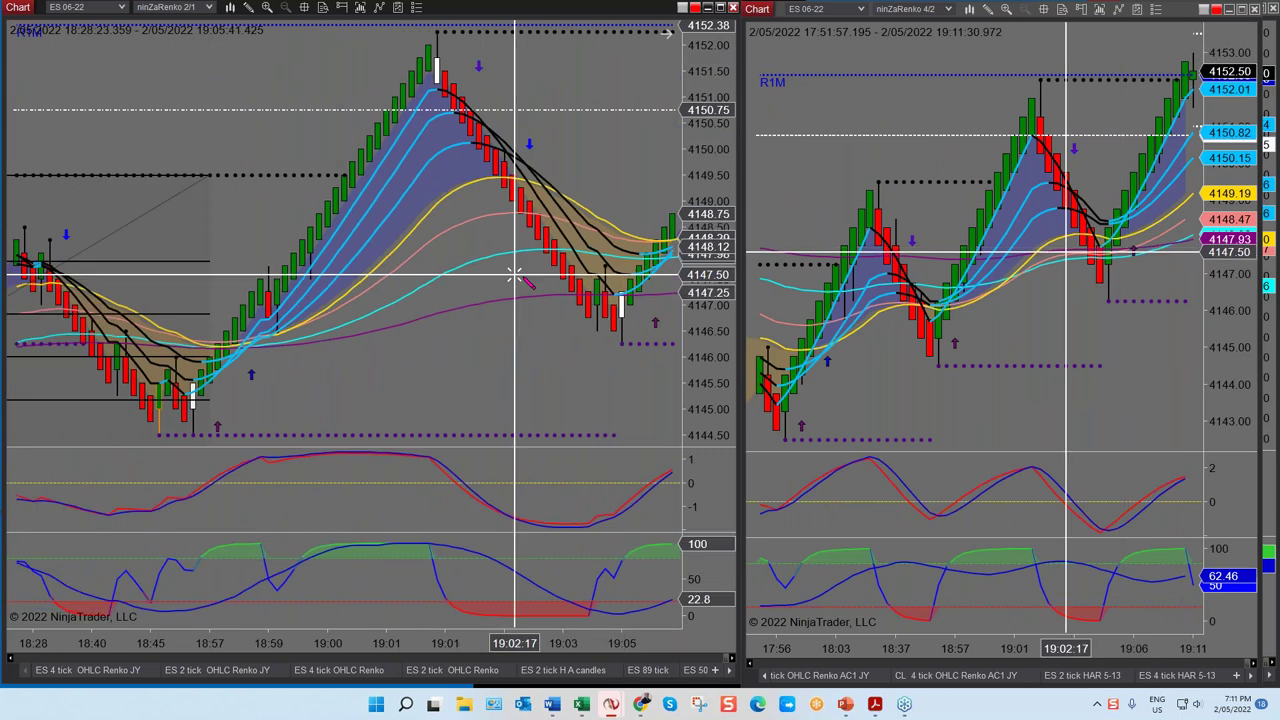
{"action": "scroll", "coordinate": [515, 275], "scroll_direction": "left", "scroll_amount": 6}
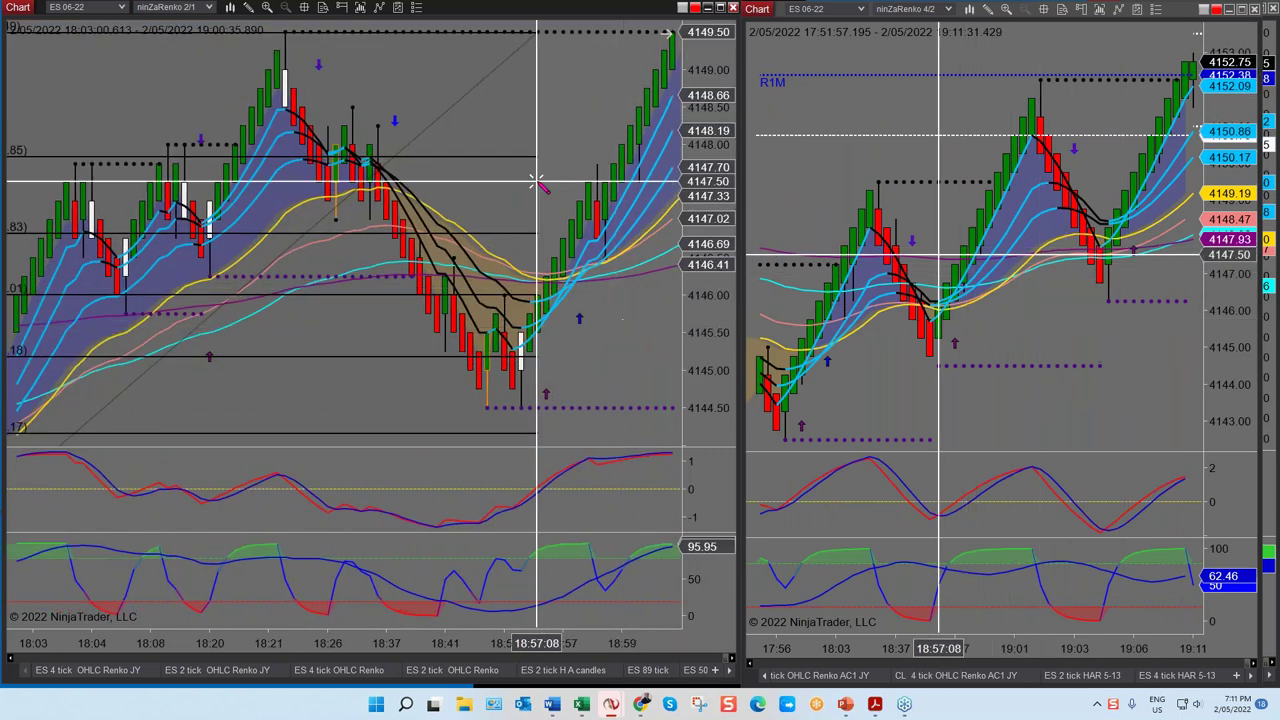
{"action": "scroll", "coordinate": [545, 186], "scroll_direction": "left", "scroll_amount": 3}
{"action": "scroll", "coordinate": [555, 186], "scroll_direction": "left", "scroll_amount": 5}
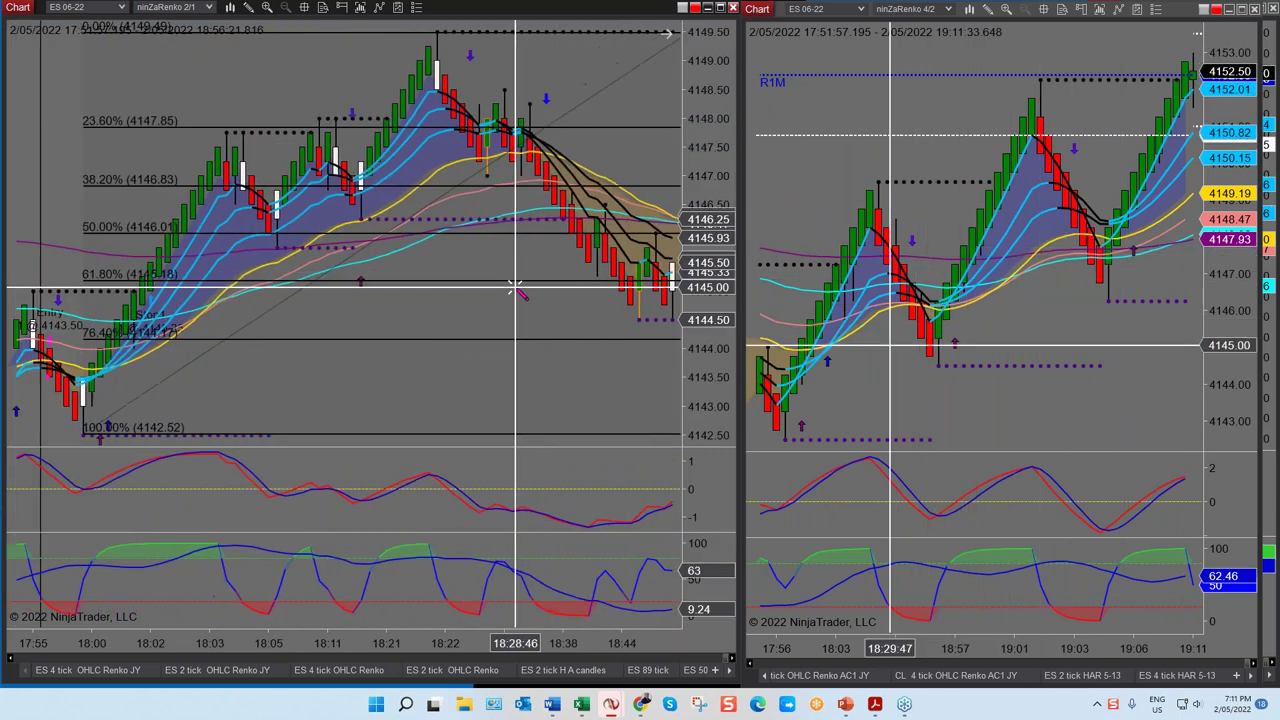
{"action": "left_click", "coordinate": [476, 311]}
{"action": "key", "text": "Escape"}
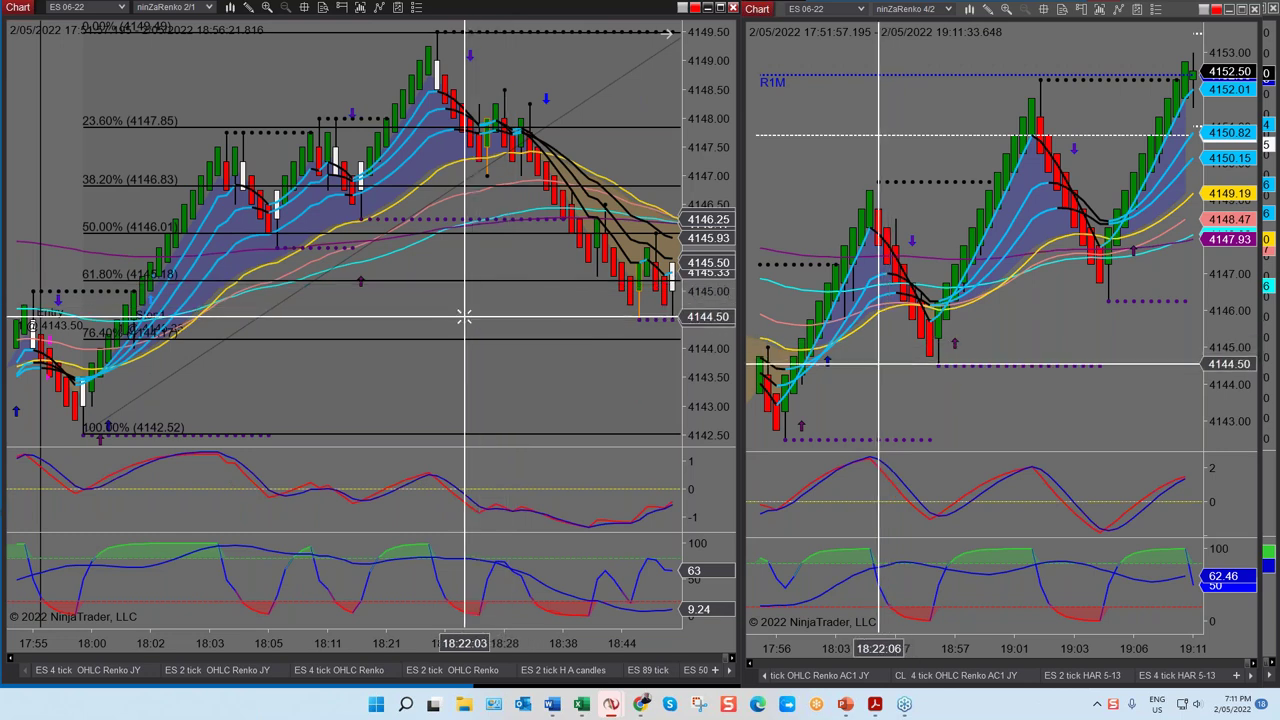
Remove the Fibonacci retracement from the 2/1 Renko chart.
{"action": "scroll", "coordinate": [455, 317], "scroll_direction": "right", "scroll_amount": 3}
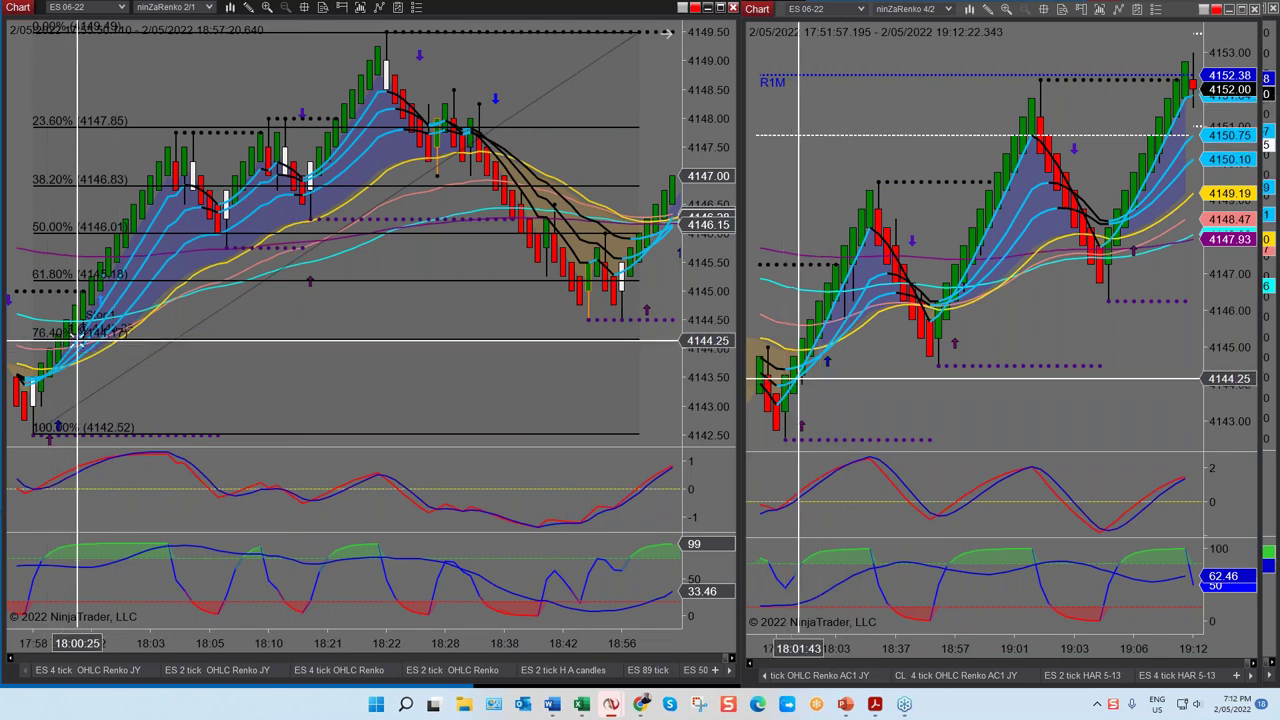
{"action": "left_click", "coordinate": [68, 405]}
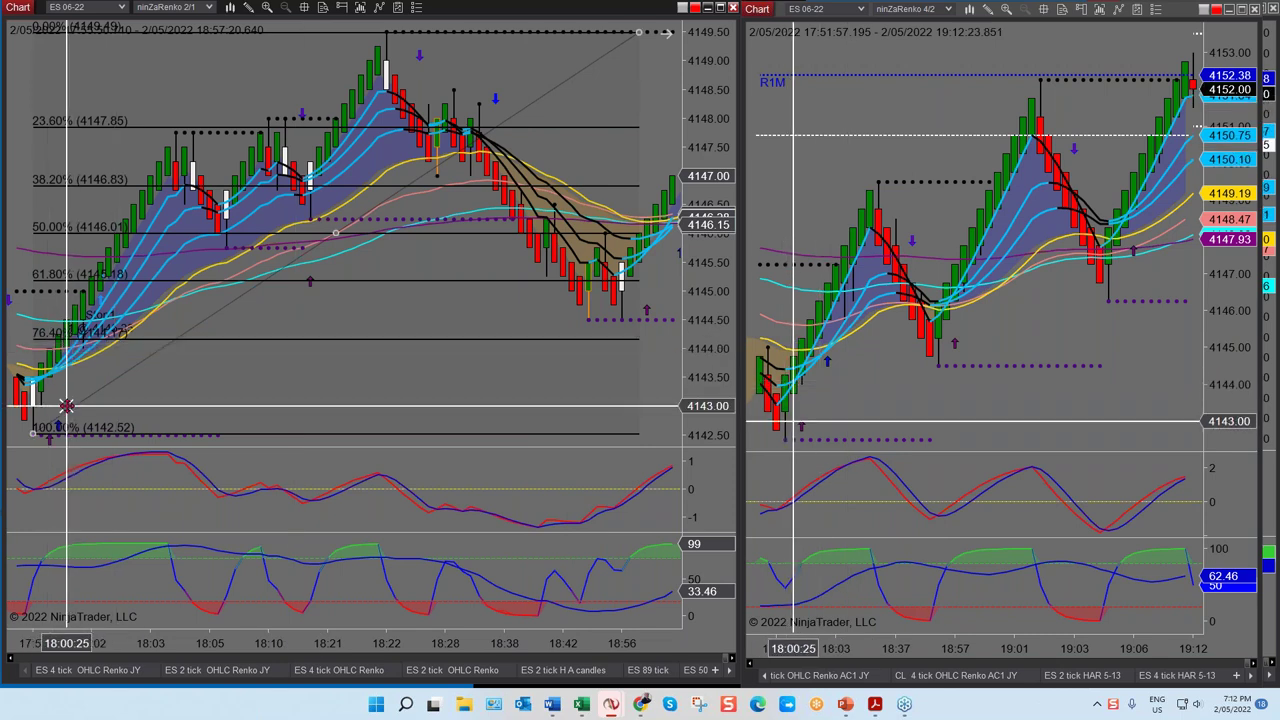
{"action": "right_click", "coordinate": [68, 405]}
{"action": "left_click", "coordinate": [105, 436]}
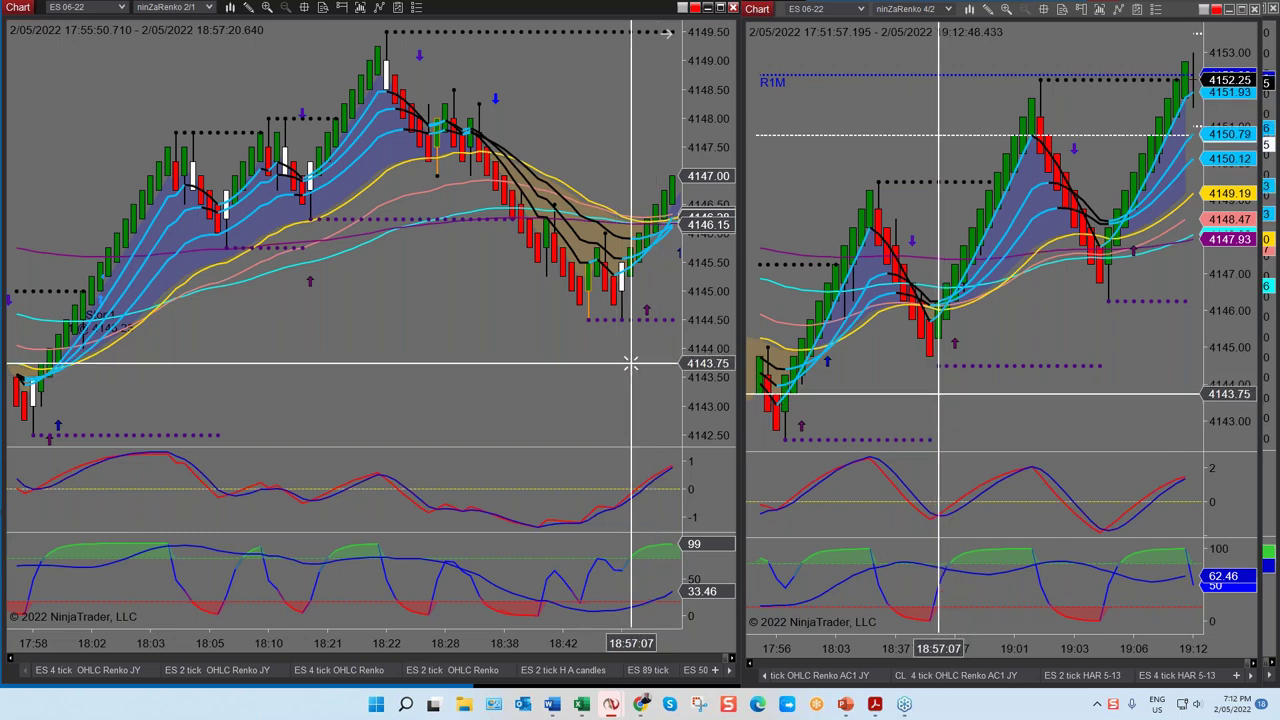
Go back to about 15:36 on the 2/1 Renko chart and follow the setups forward to about 18:57 alongside the 4/2 chart.
{"action": "scroll", "coordinate": [686, 286], "scroll_direction": "up", "scroll_amount": 3}
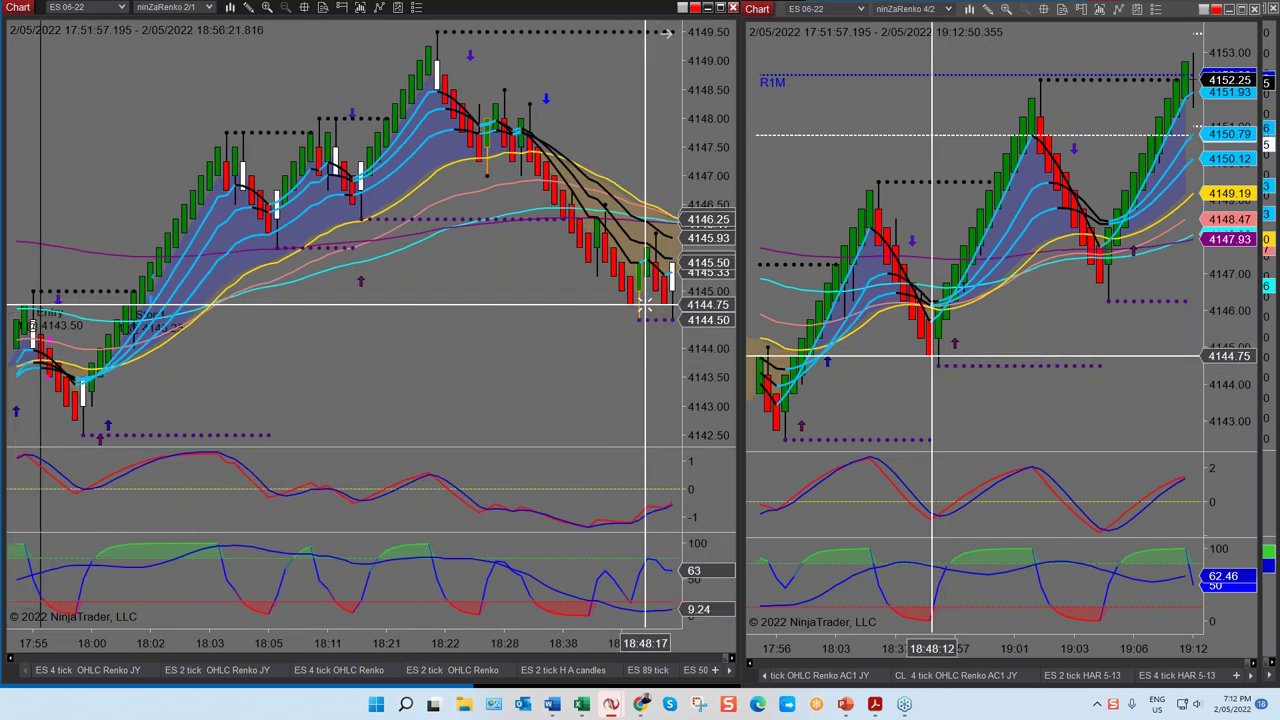
{"action": "scroll", "coordinate": [785, 280], "scroll_direction": "up", "scroll_amount": 15}
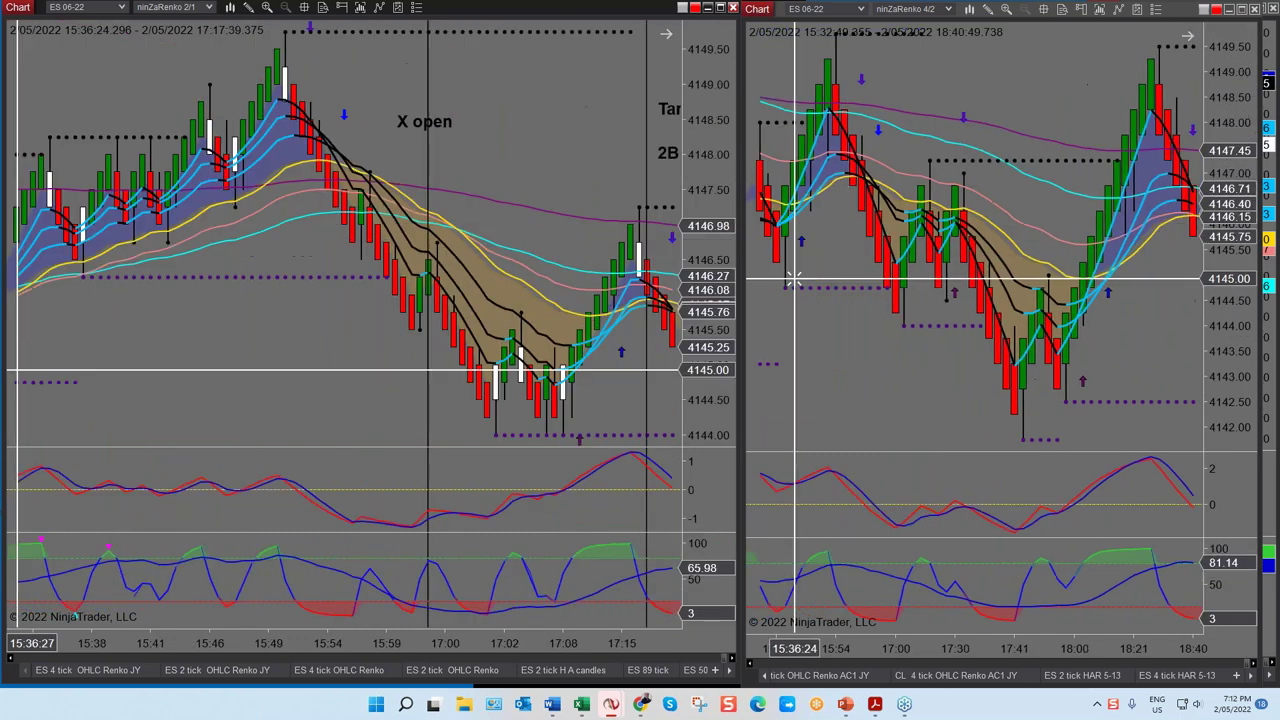
{"action": "scroll", "coordinate": [620, 345], "scroll_direction": "down", "scroll_amount": 15}
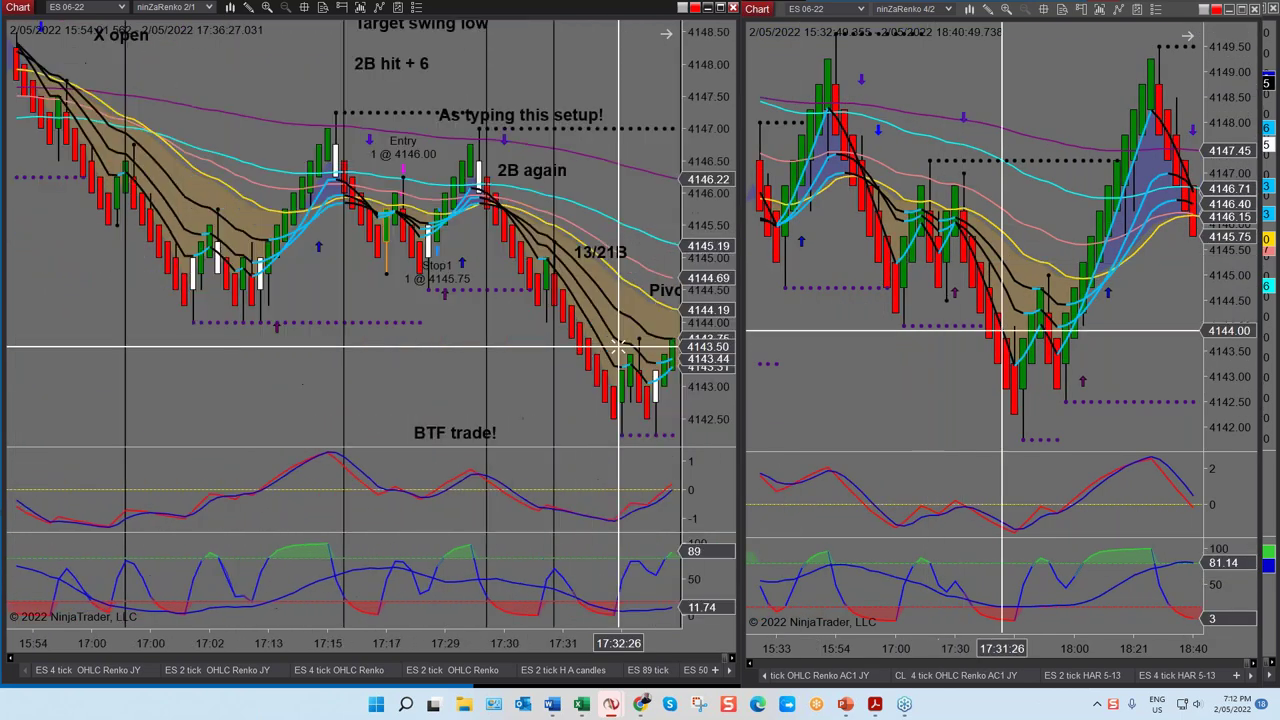
{"action": "scroll", "coordinate": [620, 345], "scroll_direction": "down", "scroll_amount": 15}
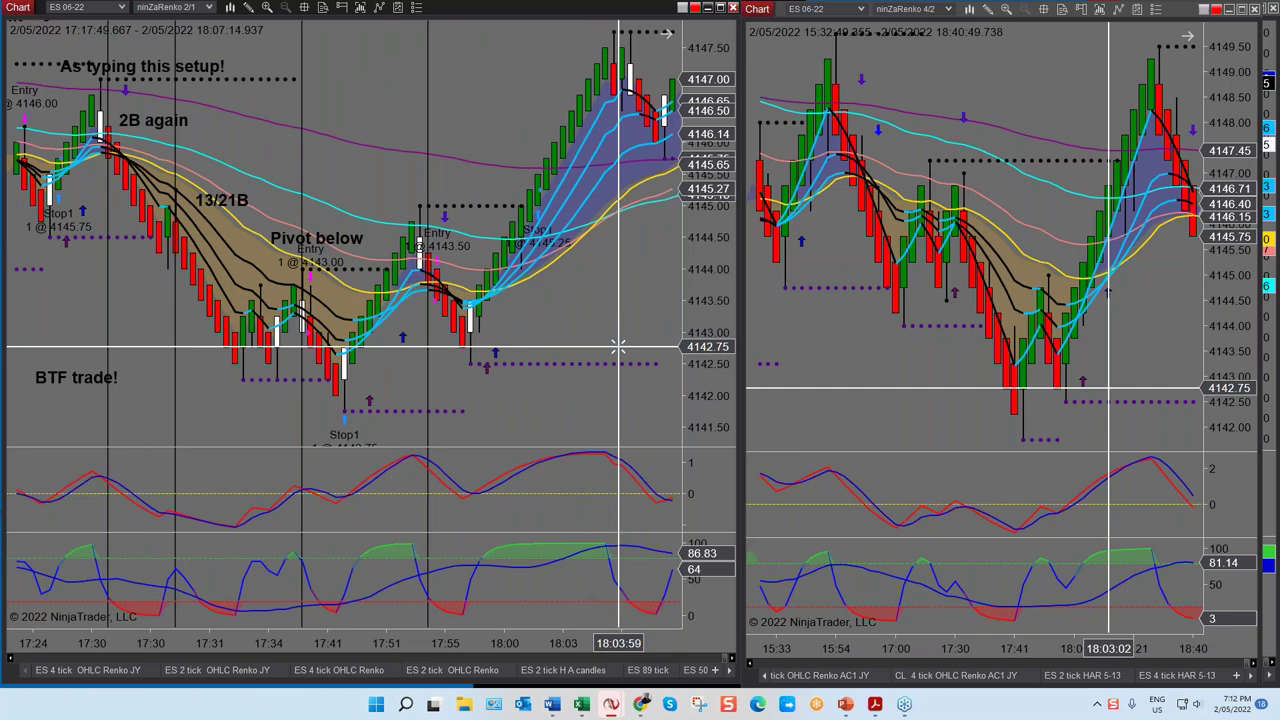
{"action": "scroll", "coordinate": [618, 345], "scroll_direction": "down", "scroll_amount": 15}
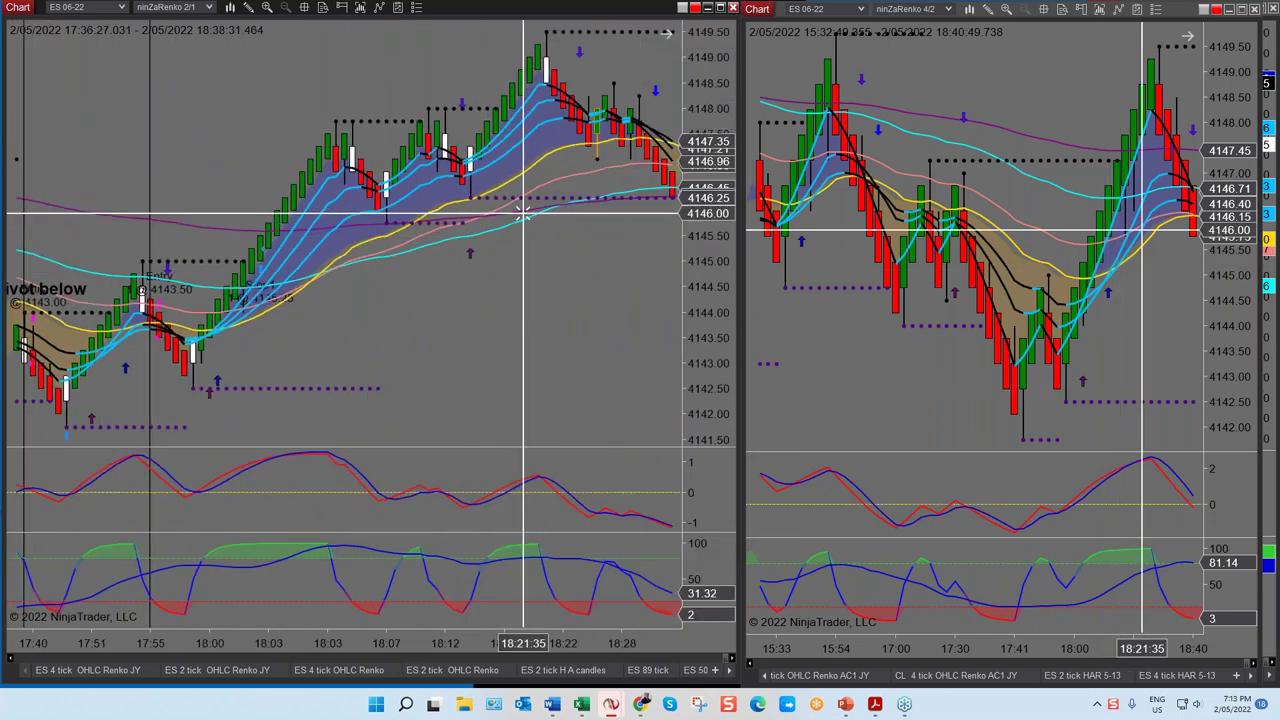
{"action": "scroll", "coordinate": [538, 175], "scroll_direction": "down", "scroll_amount": 12}
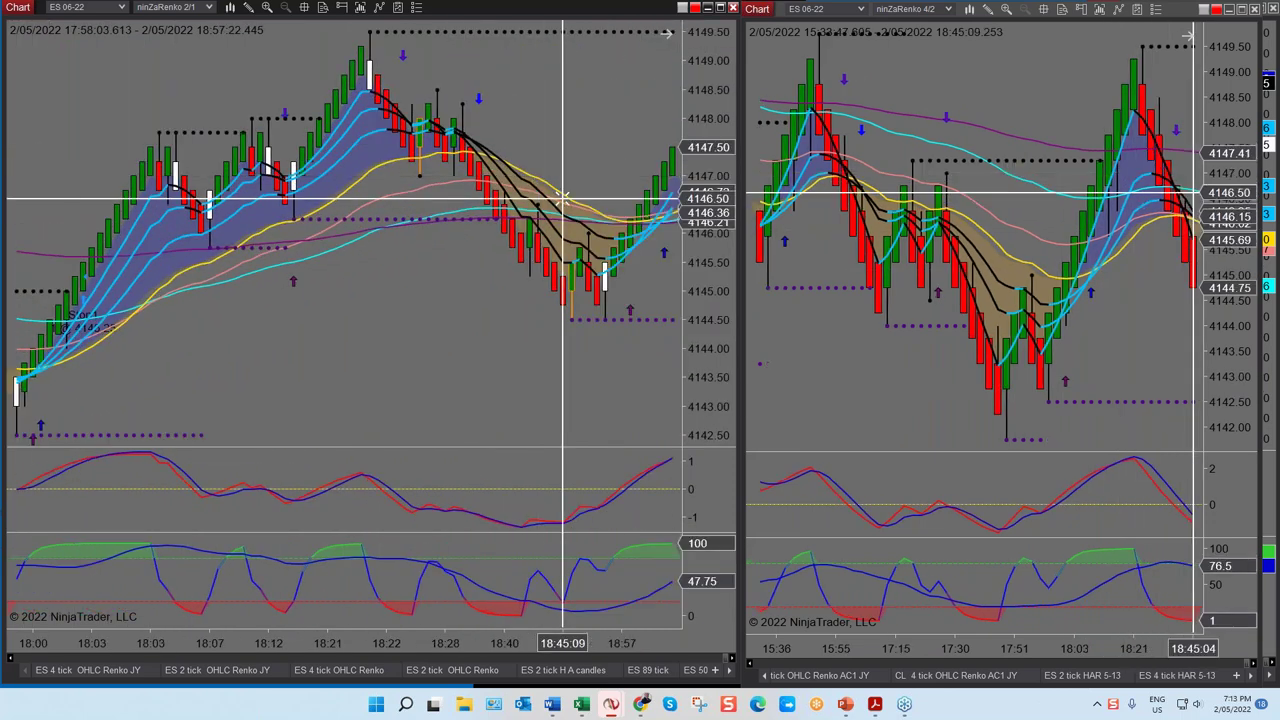
{"action": "scroll", "coordinate": [600, 245], "scroll_direction": "down", "scroll_amount": 2}
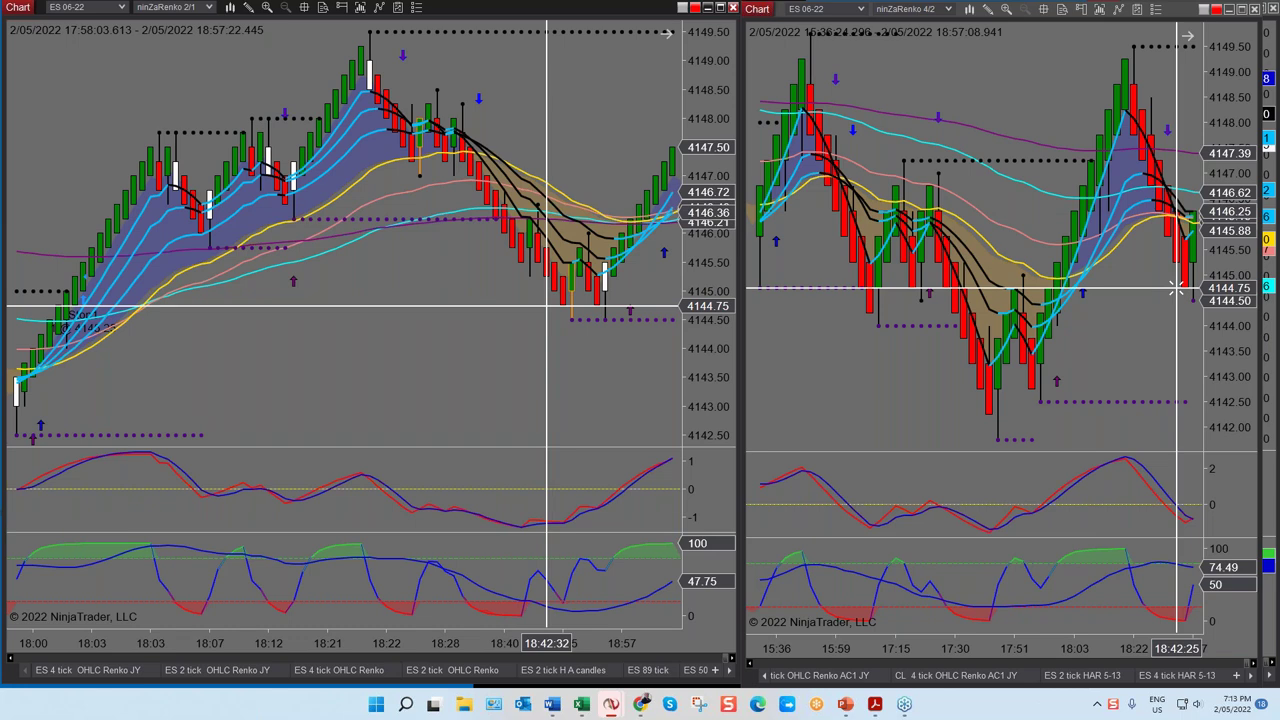
Compare the 17:22 setup and the 18:40 to 18:59 pullback and reversal on the 2/1 and 4/2 Renko charts.
{"action": "scroll", "coordinate": [668, 283], "scroll_direction": "up", "scroll_amount": 10}
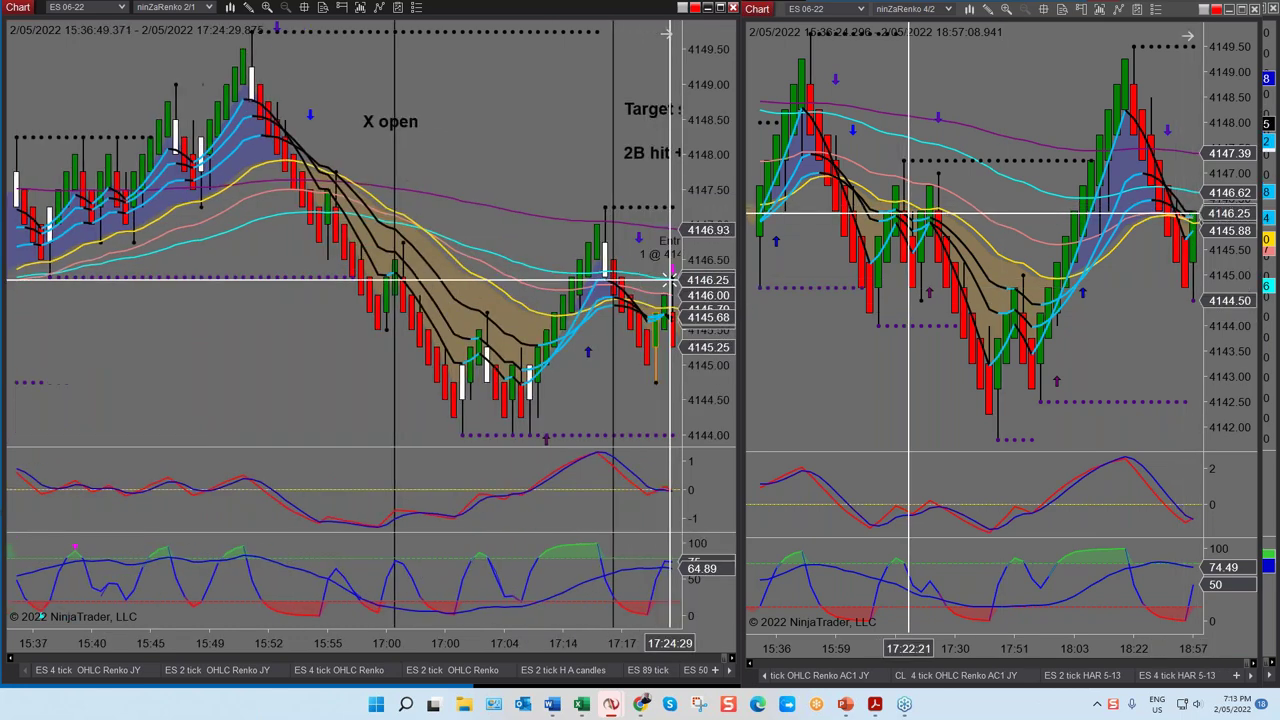
{"action": "scroll", "coordinate": [668, 283], "scroll_direction": "down", "scroll_amount": 15}
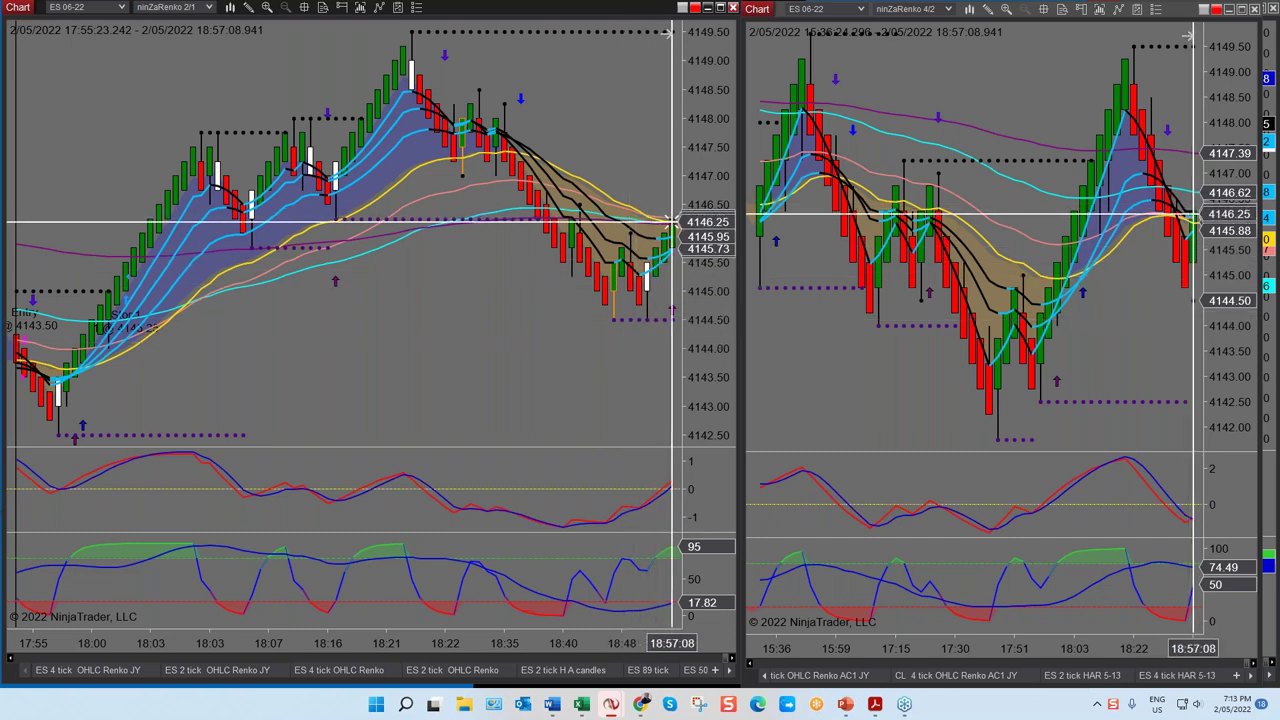
{"action": "scroll", "coordinate": [1168, 72], "scroll_direction": "down", "scroll_amount": 3}
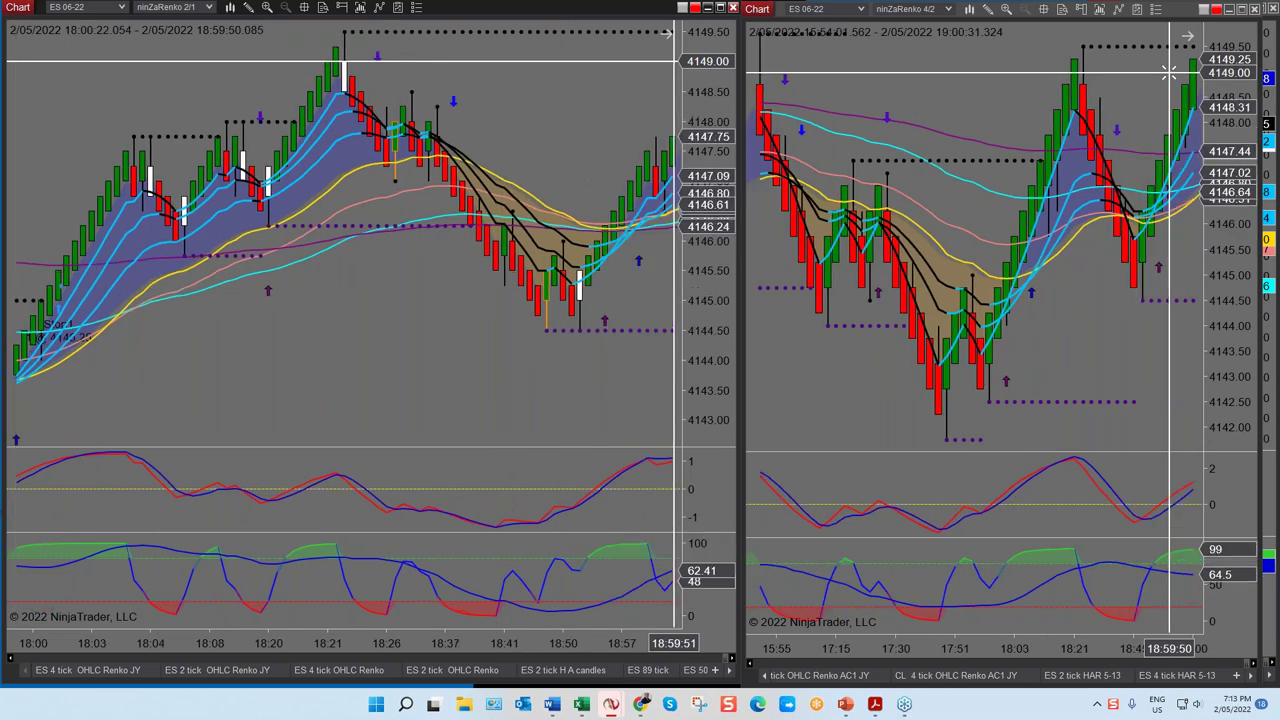
{"action": "scroll", "coordinate": [1168, 72], "scroll_direction": "up", "scroll_amount": 3}
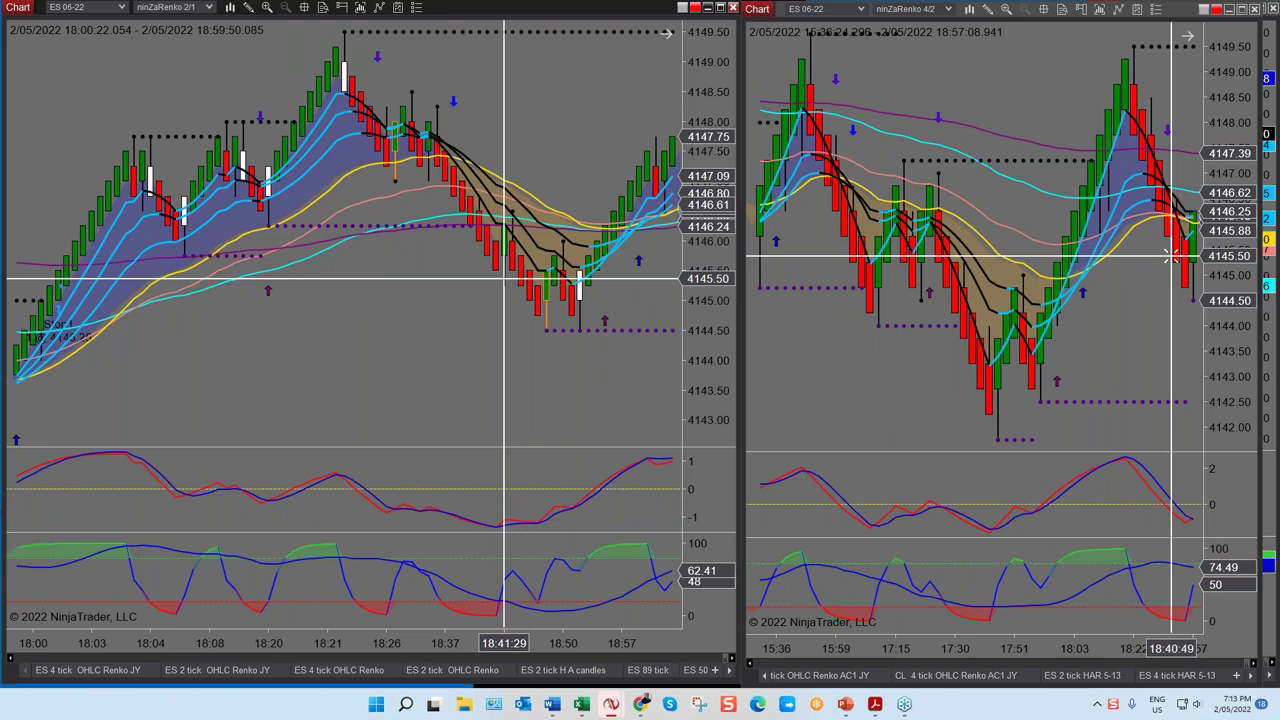
{"action": "scroll", "coordinate": [1172, 256], "scroll_direction": "down", "scroll_amount": 3}
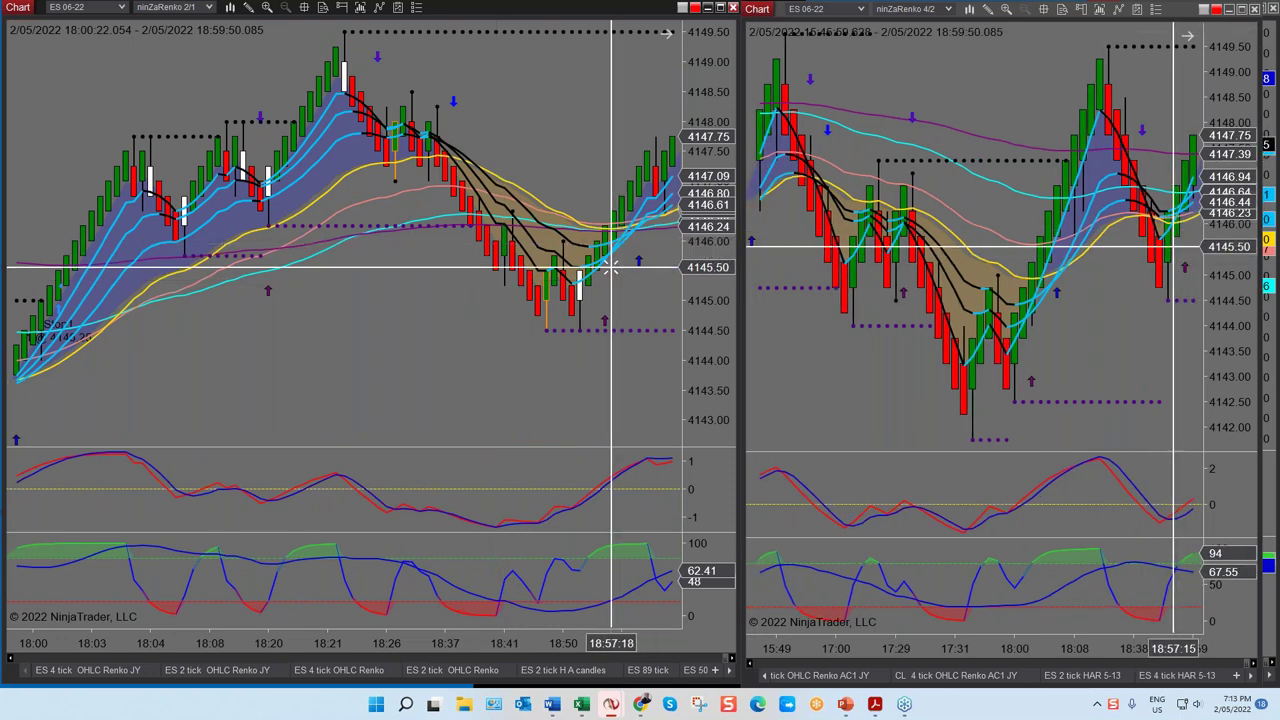
{"action": "scroll", "coordinate": [600, 276], "scroll_direction": "up", "scroll_amount": 2}
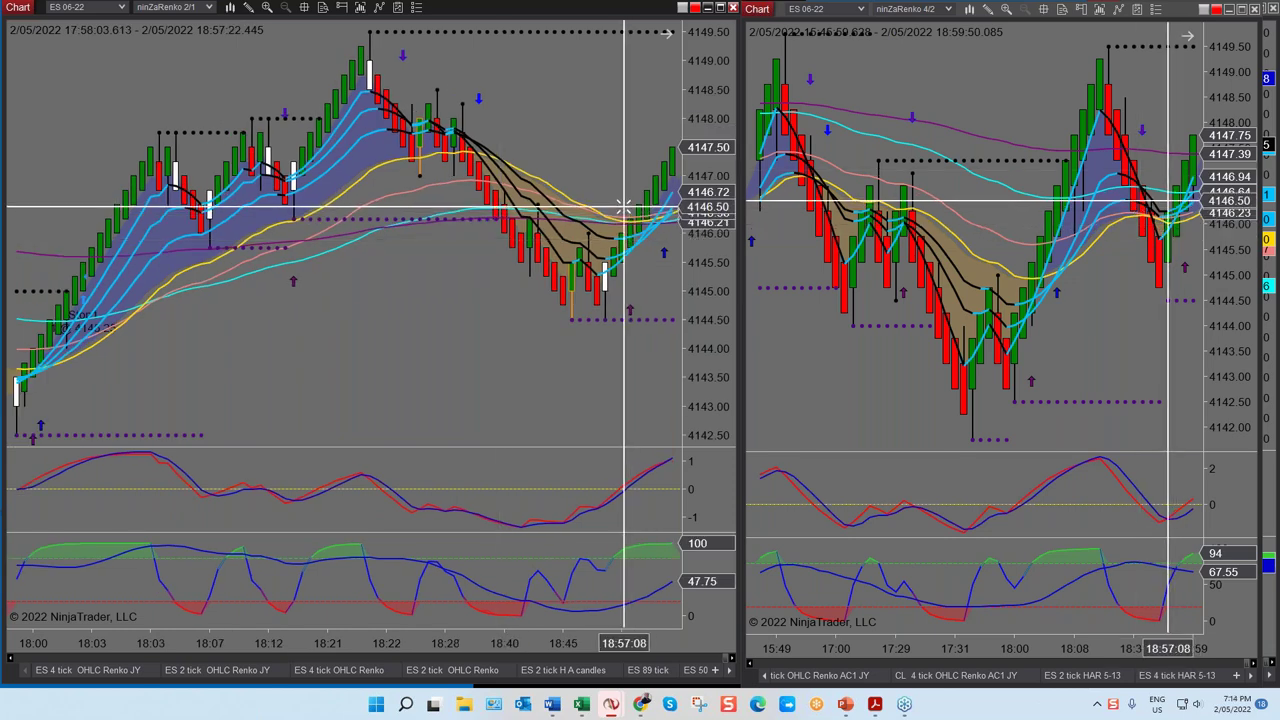
{"action": "scroll", "coordinate": [624, 193], "scroll_direction": "up", "scroll_amount": 3}
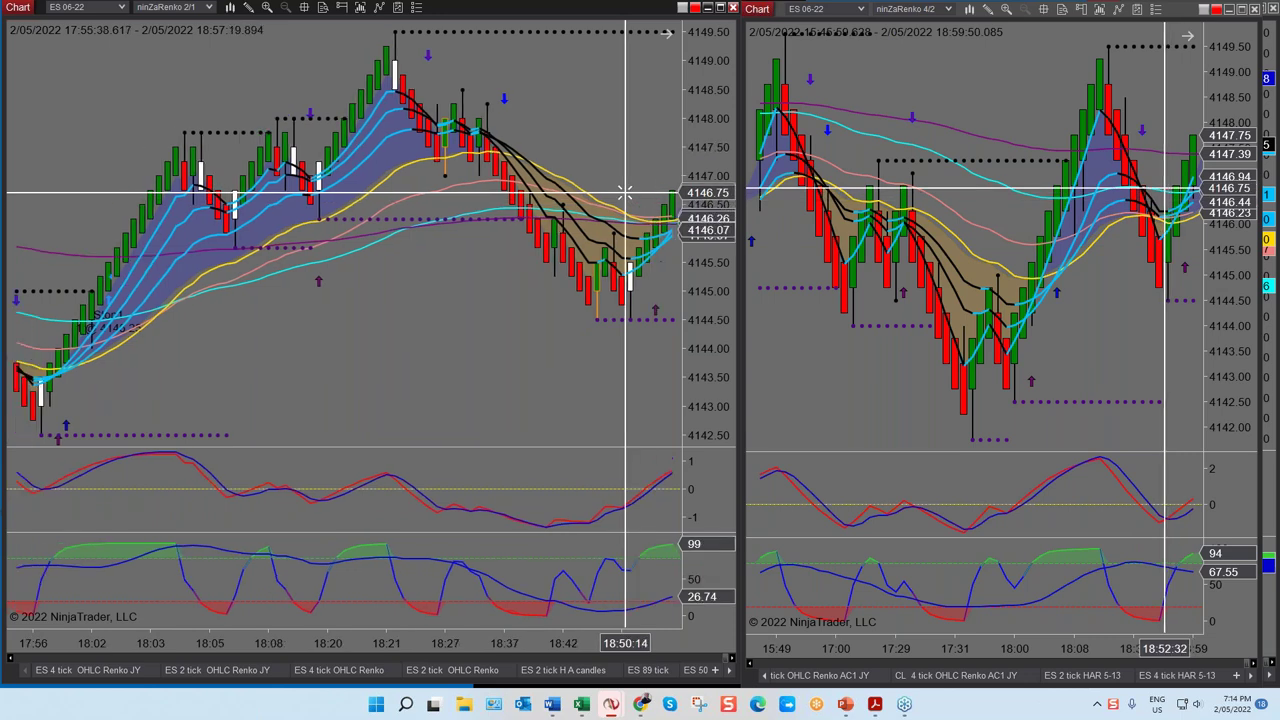
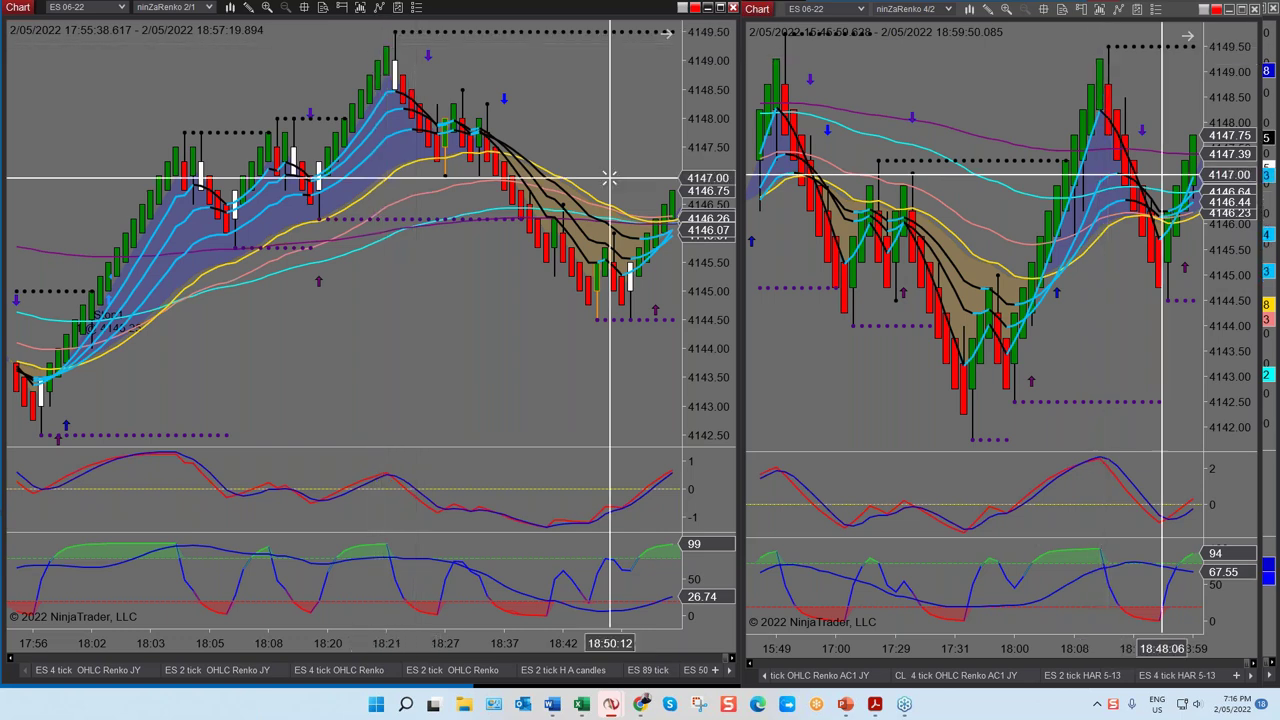
Compress the 2/1 Renko chart's price scale to include the R1M and PP pivot lines, and show the Data Box.
{"action": "left_click_drag", "start_coordinate": [676, 120], "coordinate": [707, 261]}
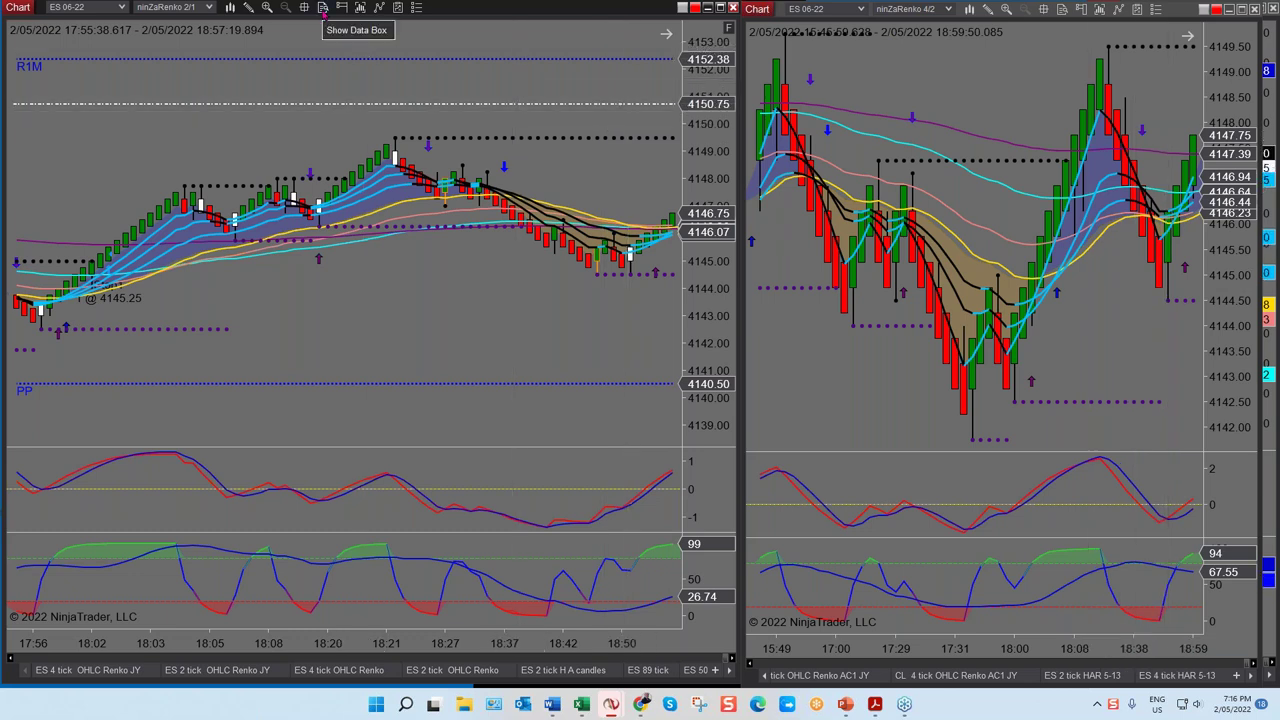
{"action": "left_click", "coordinate": [323, 8]}
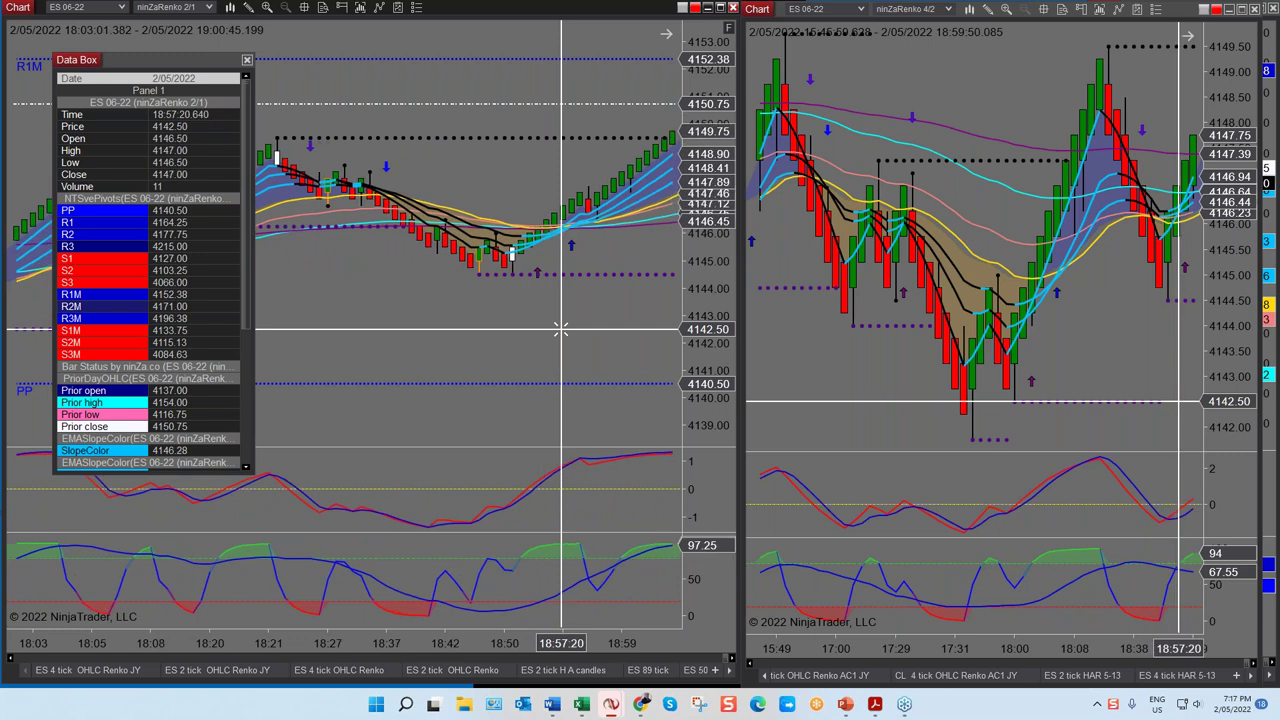
Check the stop sizes and account requirements in the ES Tick Values Word document, and return to the NinjaTrader charts.
{"action": "mouse_move", "coordinate": [563, 708]}
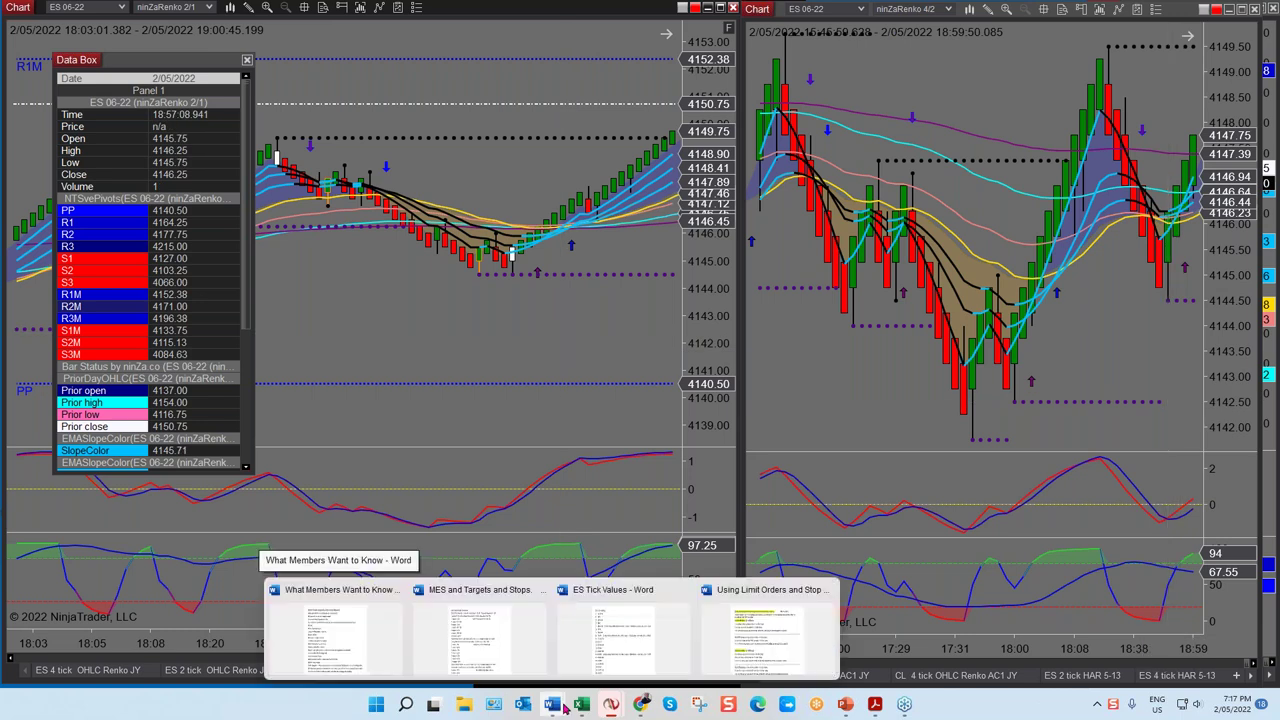
{"action": "left_click", "coordinate": [618, 625]}
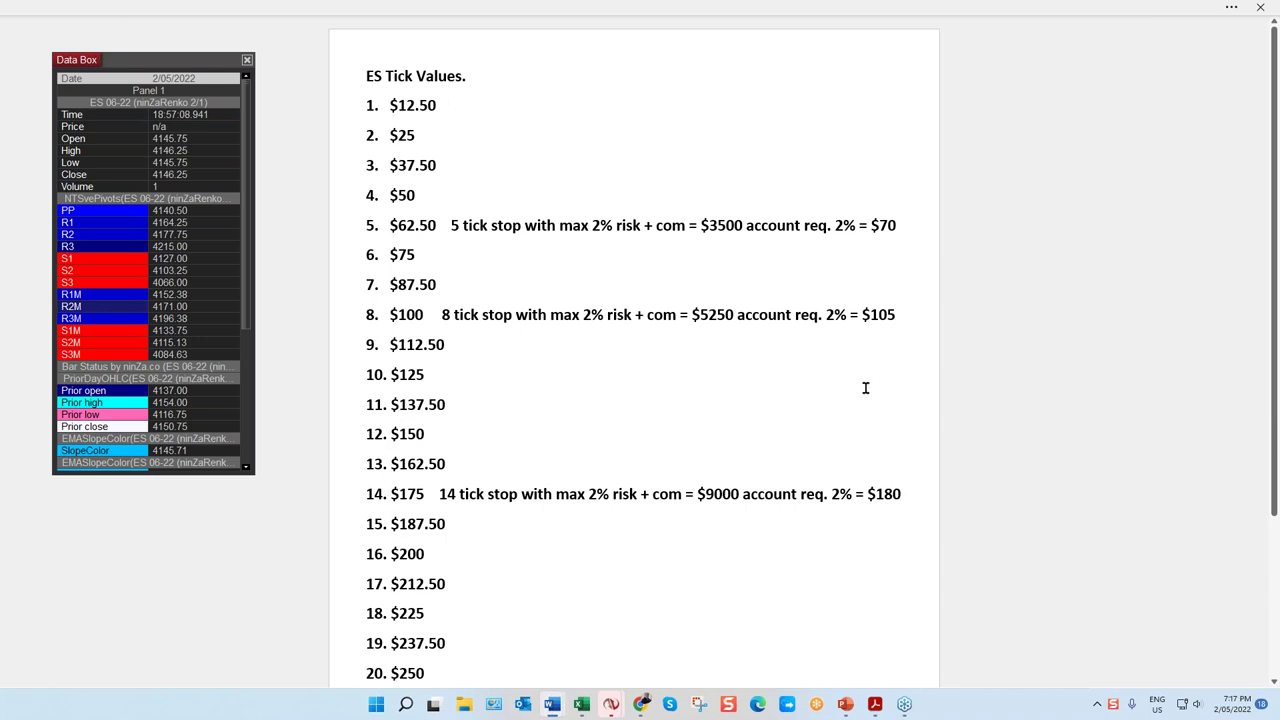
{"action": "left_click", "coordinate": [1221, 18]}
{"action": "left_click", "coordinate": [1186, 18]}
Return to the latest bars on the 2/1 Renko chart and move the one-contract sell stop order to 4149.25.
{"action": "scroll", "coordinate": [663, 148], "scroll_direction": "up", "scroll_amount": 10}
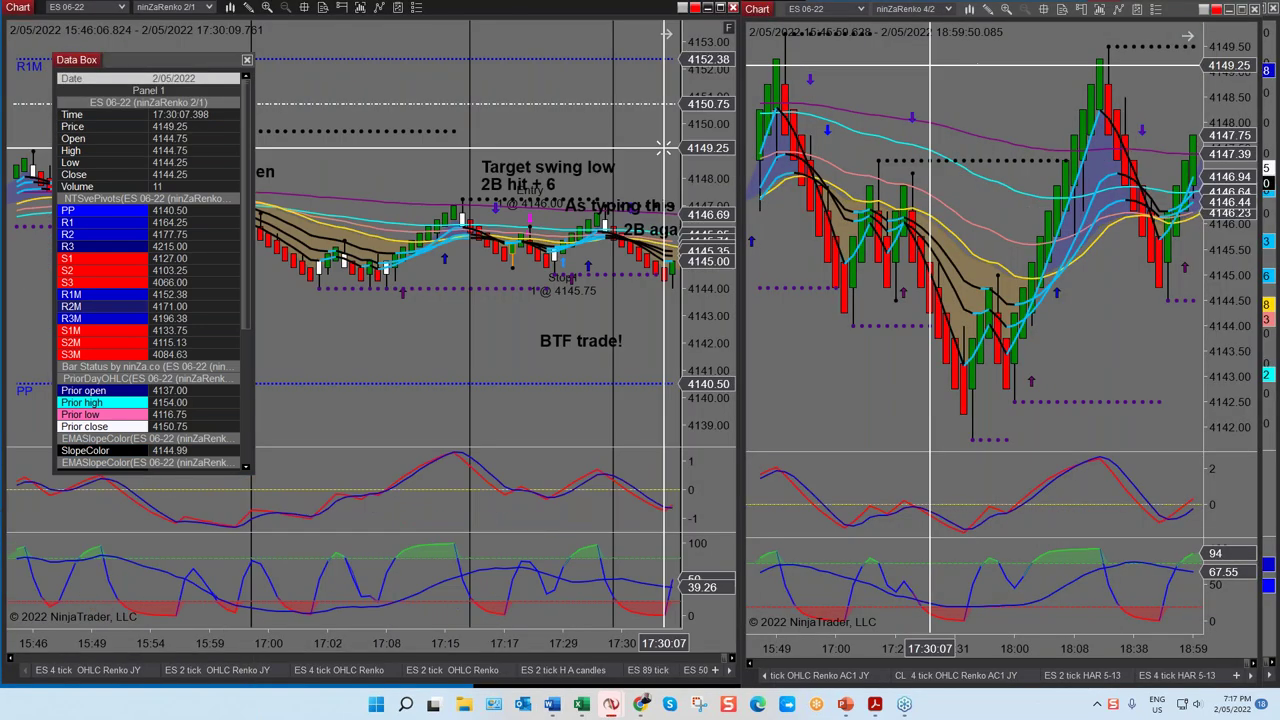
{"action": "scroll", "coordinate": [663, 148], "scroll_direction": "down", "scroll_amount": 10}
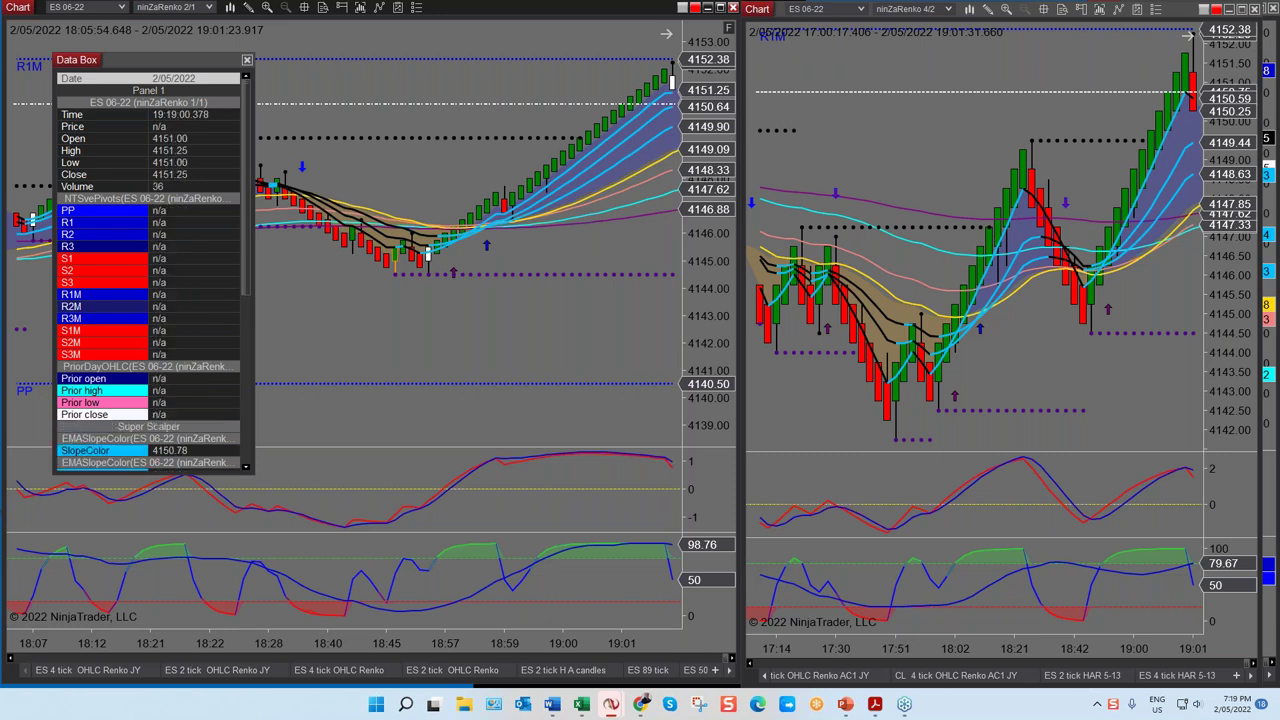
{"action": "left_click", "coordinate": [672, 85]}
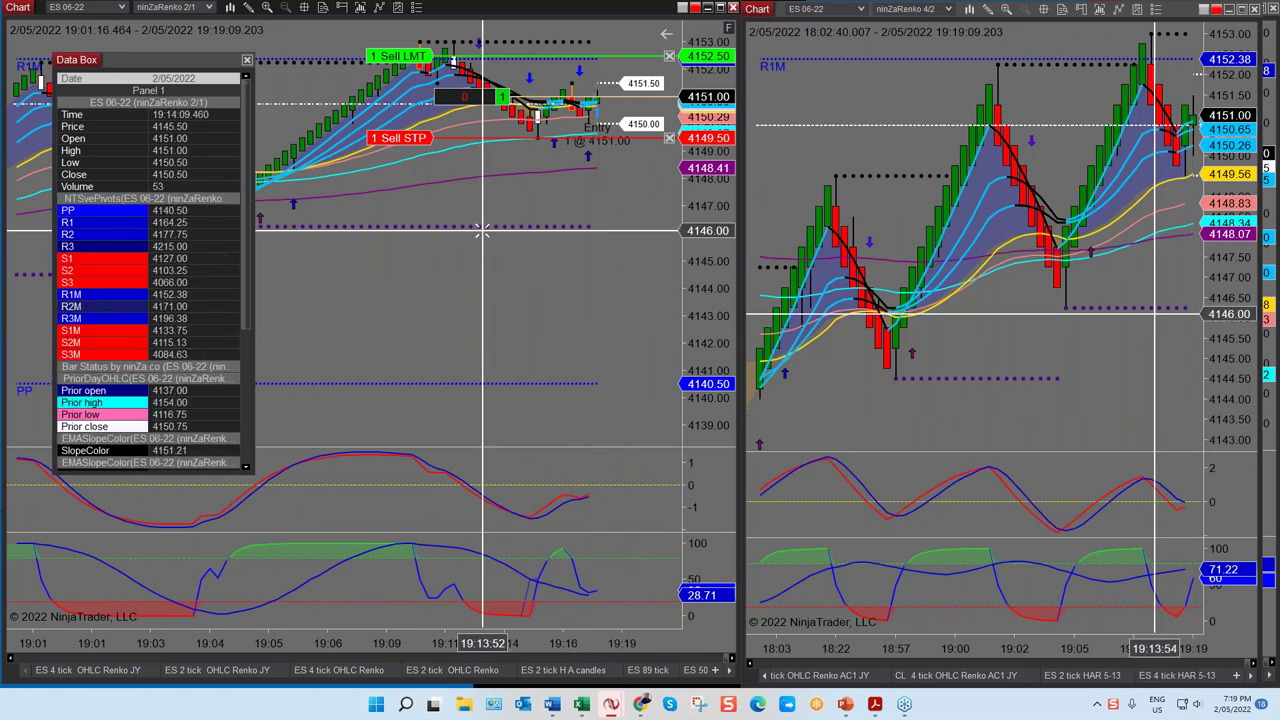
{"action": "left_click_drag", "start_coordinate": [420, 138], "coordinate": [420, 145]}
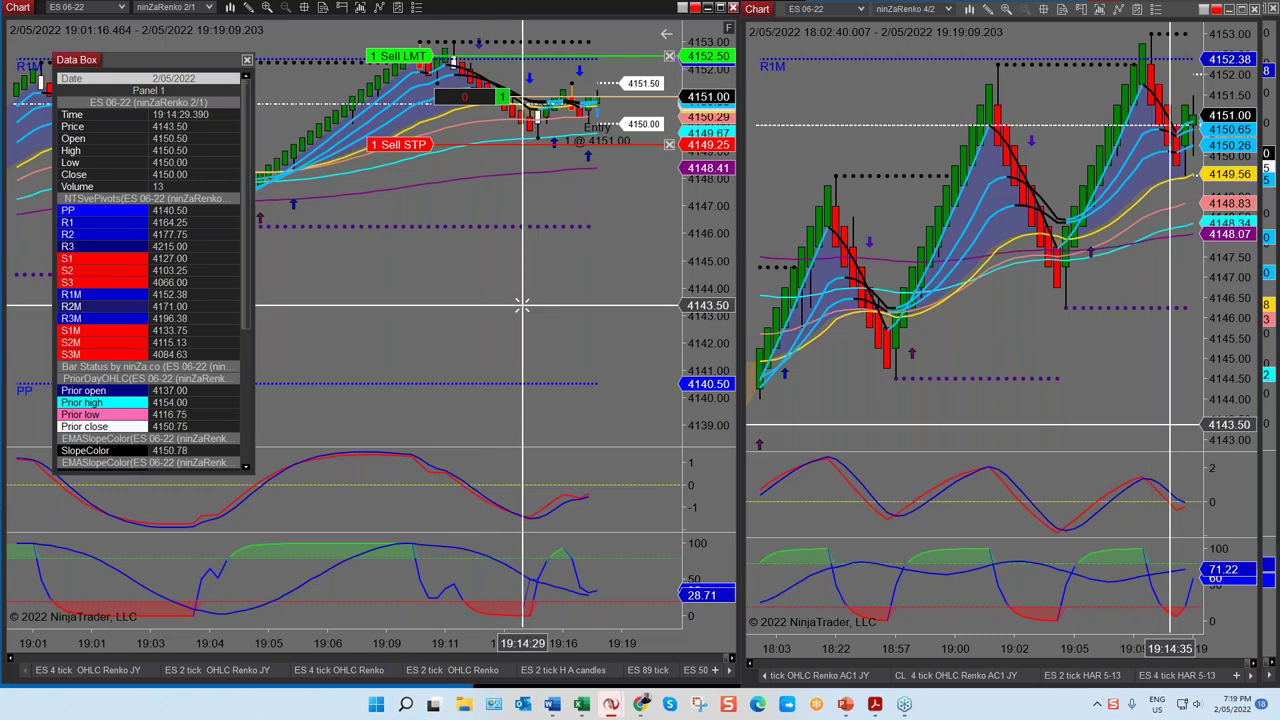
Go back to about 19:02 on the 2/1 Renko chart and hide its trade order lines.
{"action": "scroll", "coordinate": [523, 305], "scroll_direction": "up", "scroll_amount": 10}
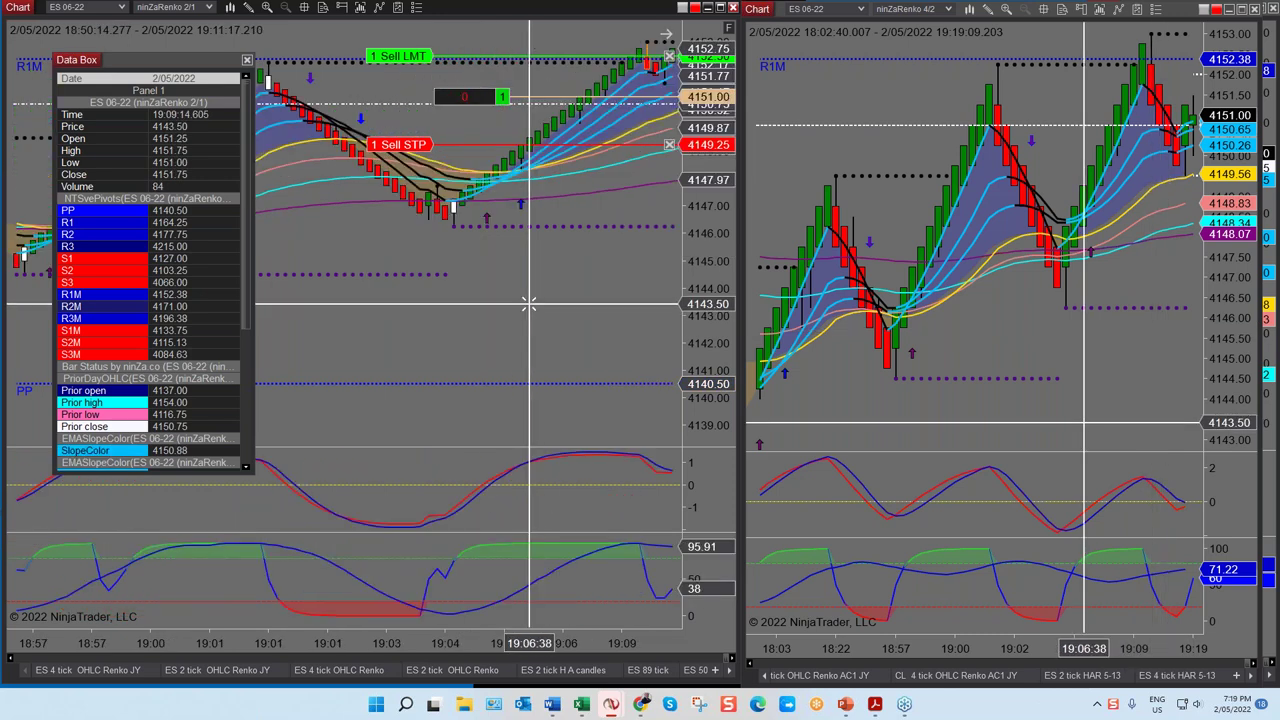
{"action": "scroll", "coordinate": [534, 312], "scroll_direction": "up", "scroll_amount": 2}
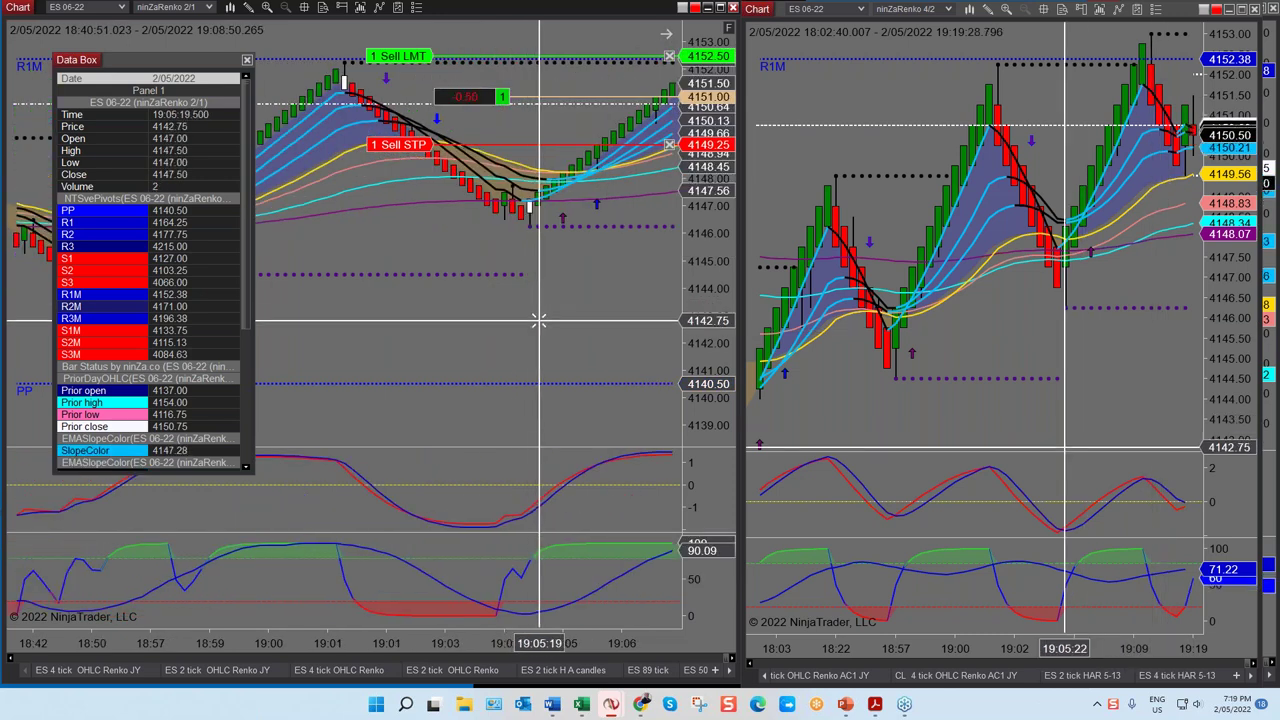
{"action": "scroll", "coordinate": [538, 320], "scroll_direction": "up", "scroll_amount": 5}
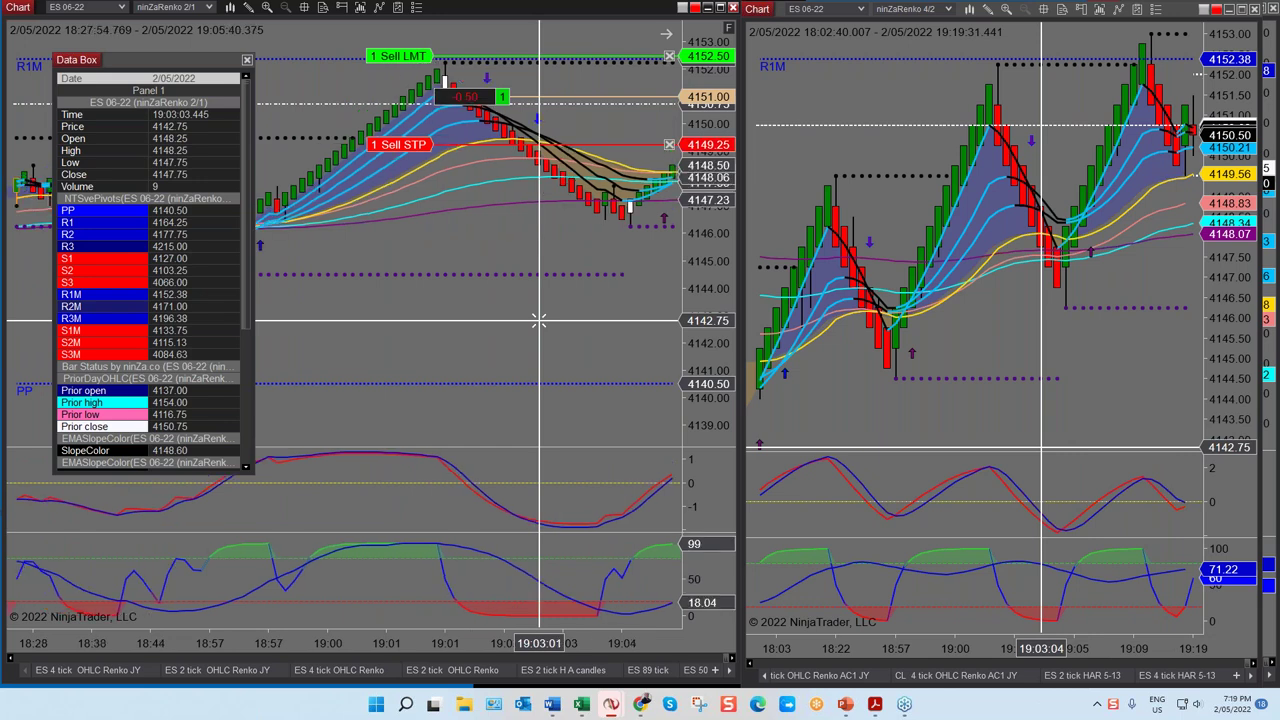
{"action": "scroll", "coordinate": [538, 320], "scroll_direction": "up", "scroll_amount": 3}
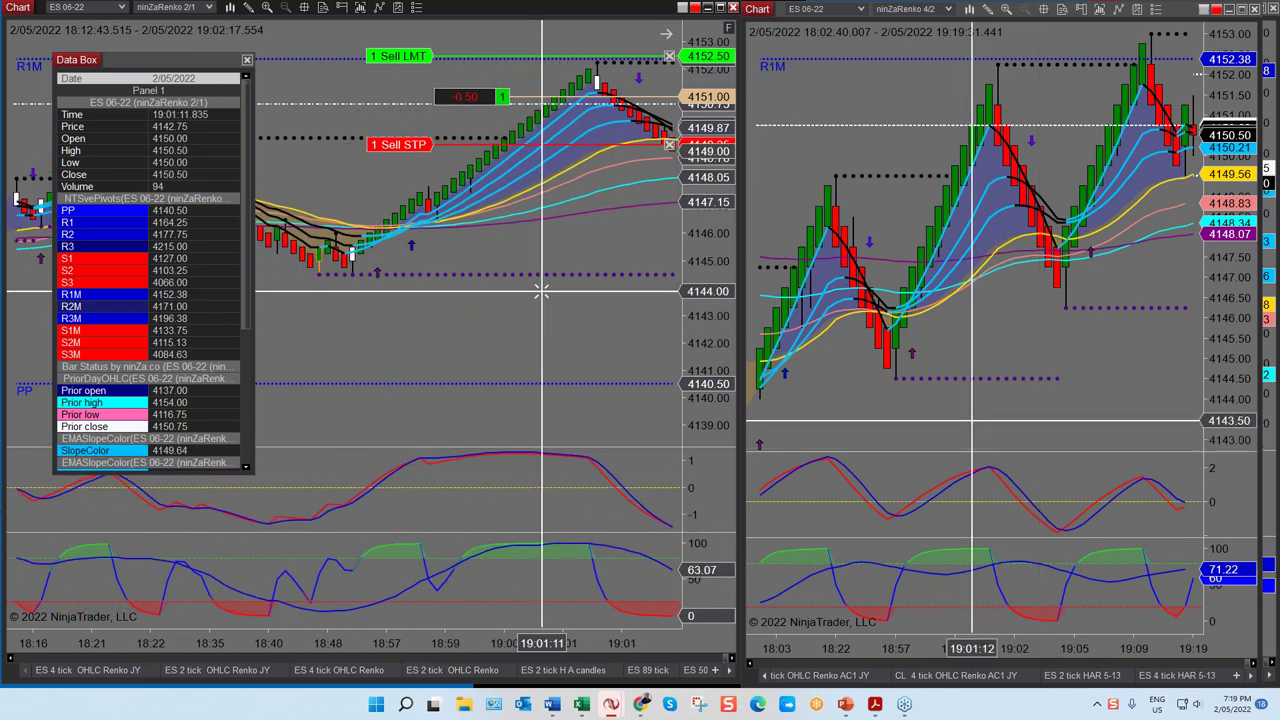
{"action": "left_click", "coordinate": [342, 9]}
{"action": "left_click", "coordinate": [370, 30]}
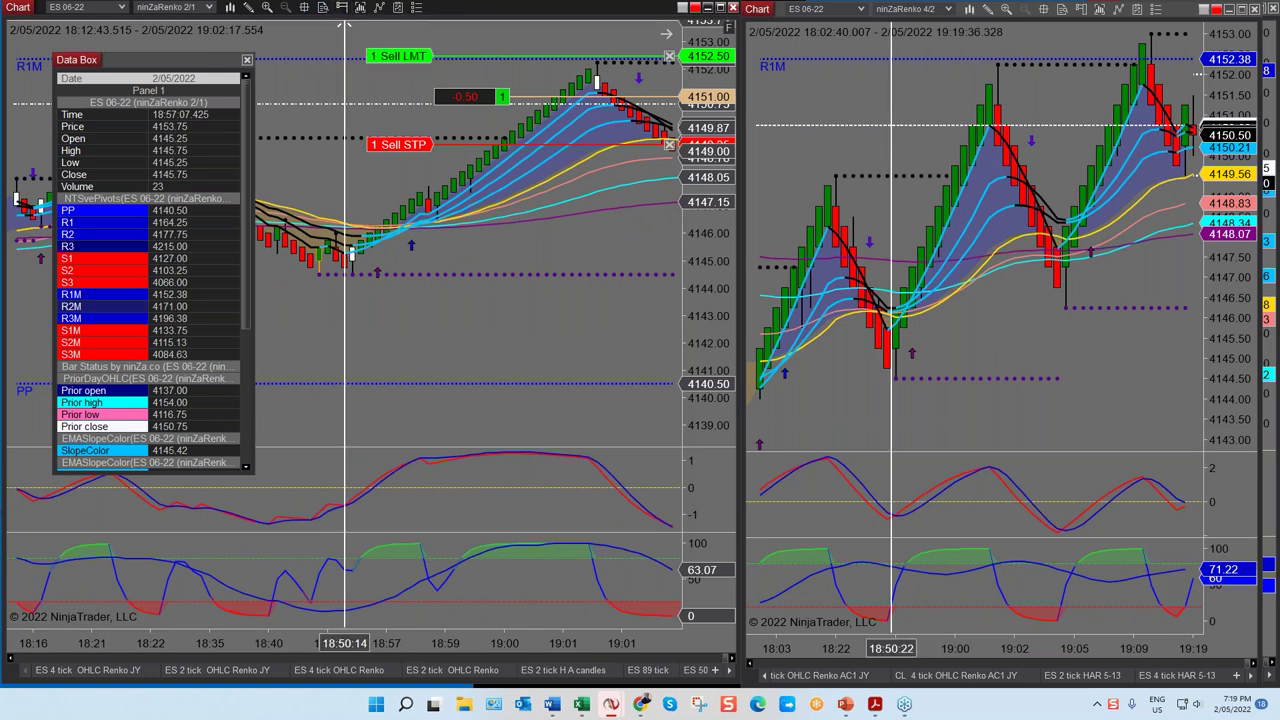
Compare the 18:22 high, the 18:50 low and the 19:01 swing high on the 2/1 and 4/2 Renko charts.
{"action": "scroll", "coordinate": [517, 335], "scroll_direction": "up", "scroll_amount": 3}
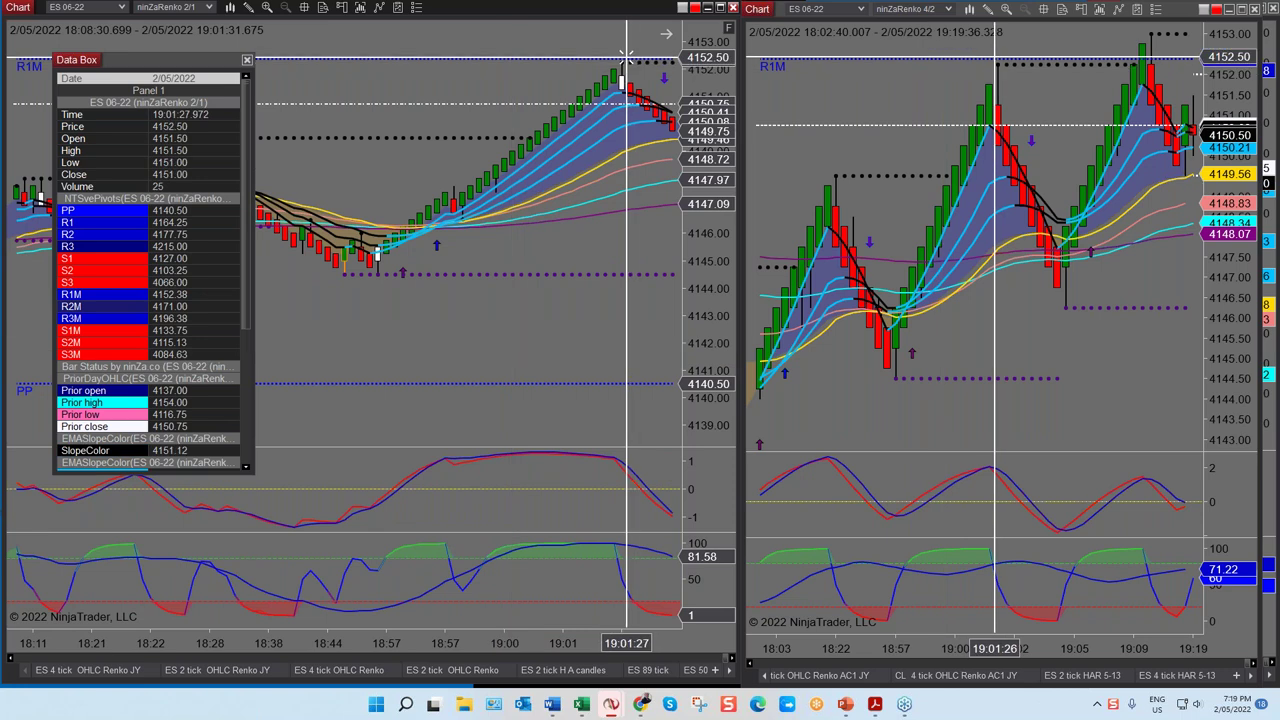
{"action": "scroll", "coordinate": [915, 413], "scroll_direction": "up", "scroll_amount": 5}
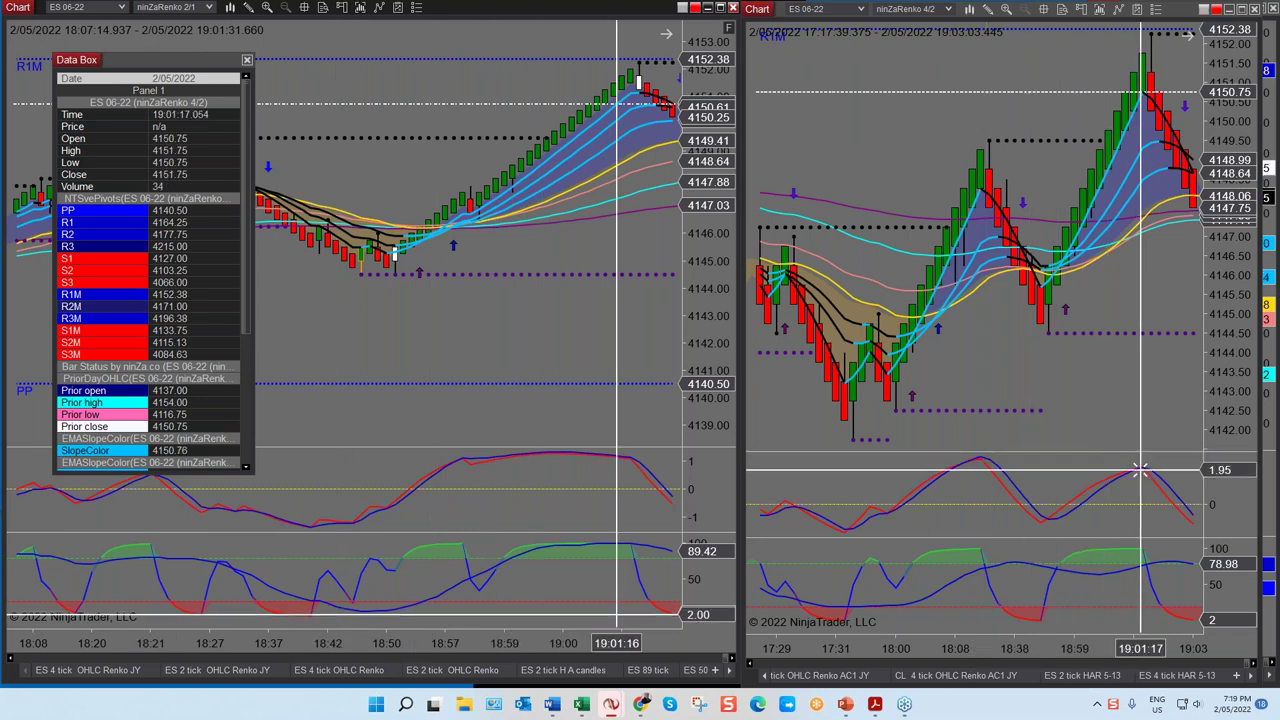
{"action": "scroll", "coordinate": [1141, 472], "scroll_direction": "up", "scroll_amount": 1}
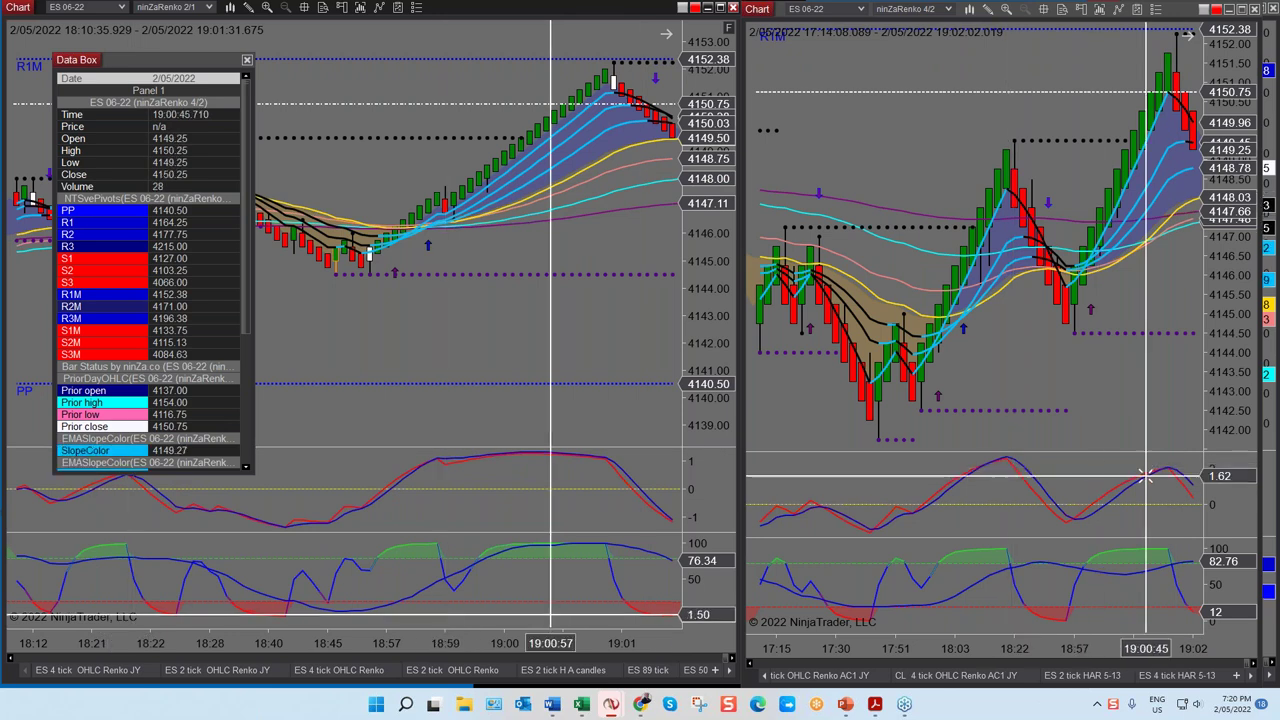
{"action": "scroll", "coordinate": [640, 312], "scroll_direction": "up", "scroll_amount": 10}
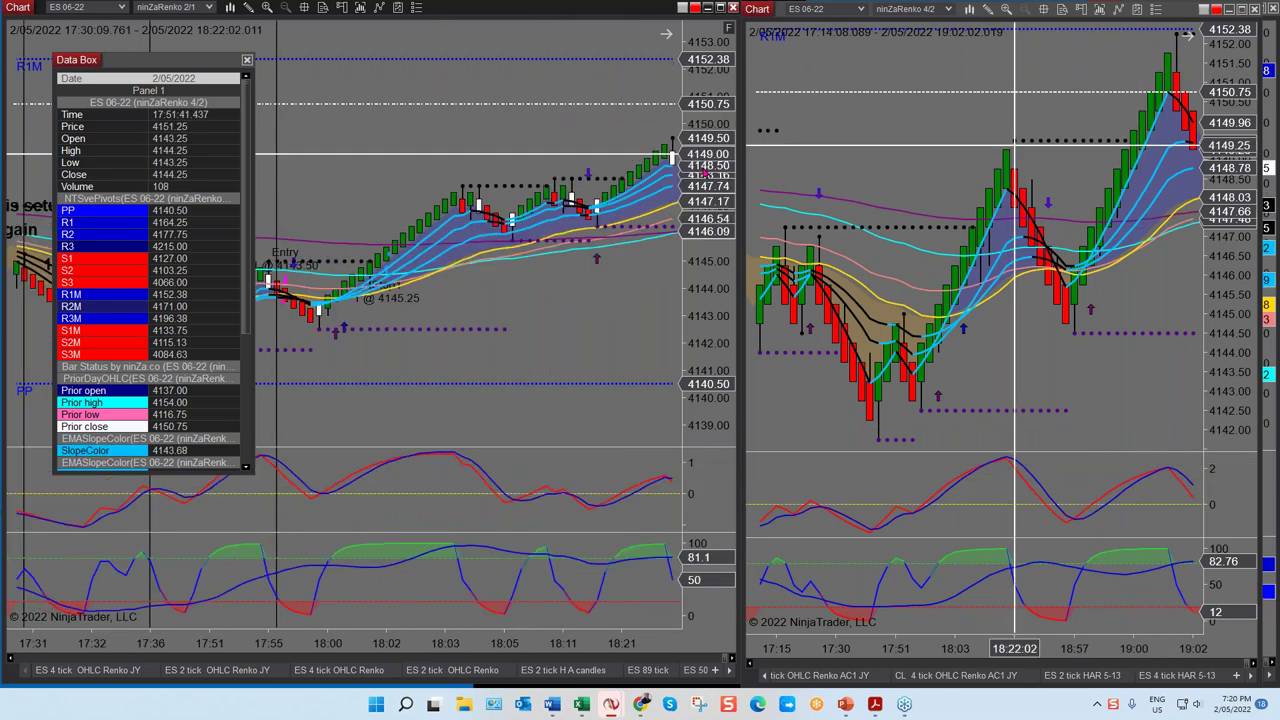
{"action": "scroll", "coordinate": [641, 335], "scroll_direction": "down", "scroll_amount": 10}
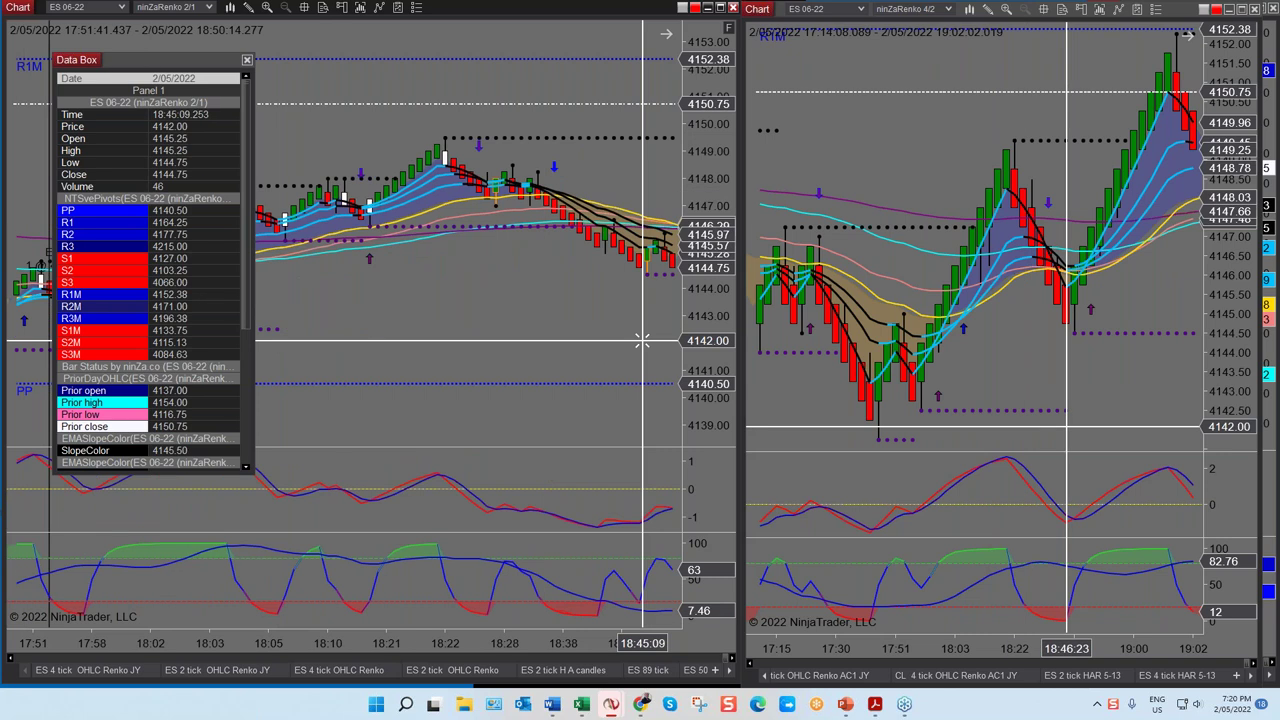
{"action": "scroll", "coordinate": [641, 341], "scroll_direction": "down", "scroll_amount": 8}
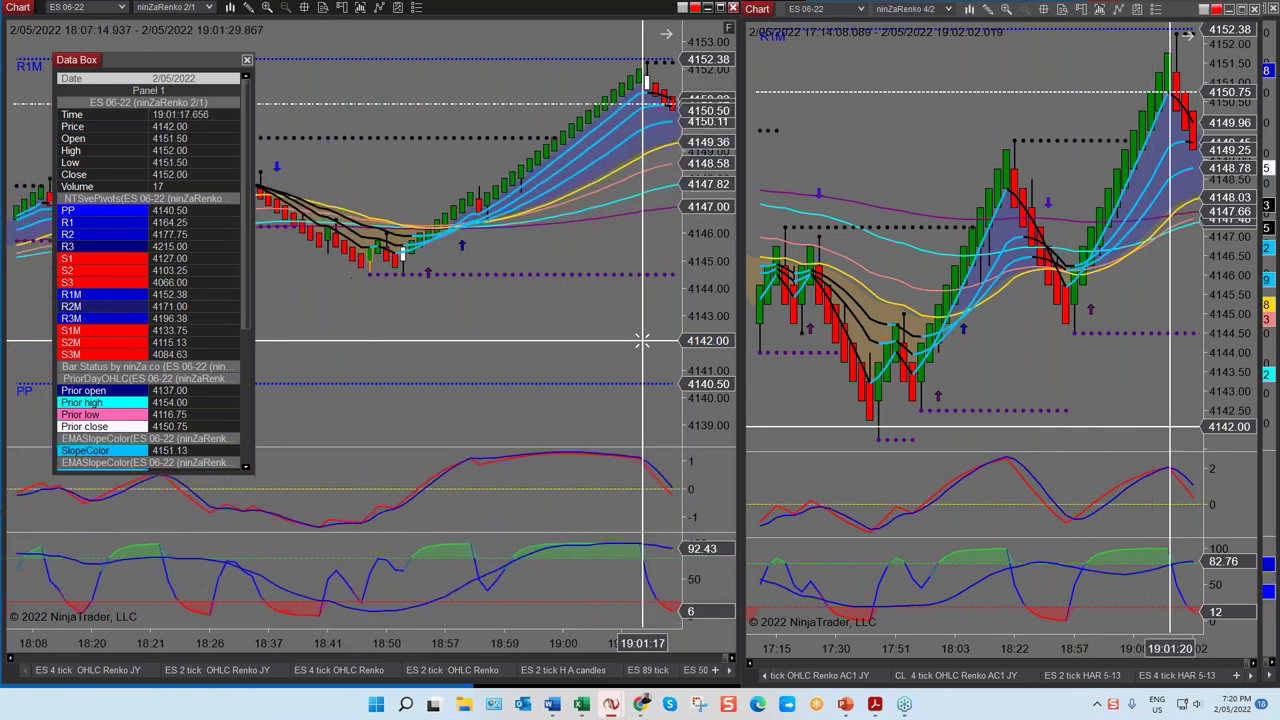
{"action": "scroll", "coordinate": [650, 360], "scroll_direction": "down", "scroll_amount": 3}
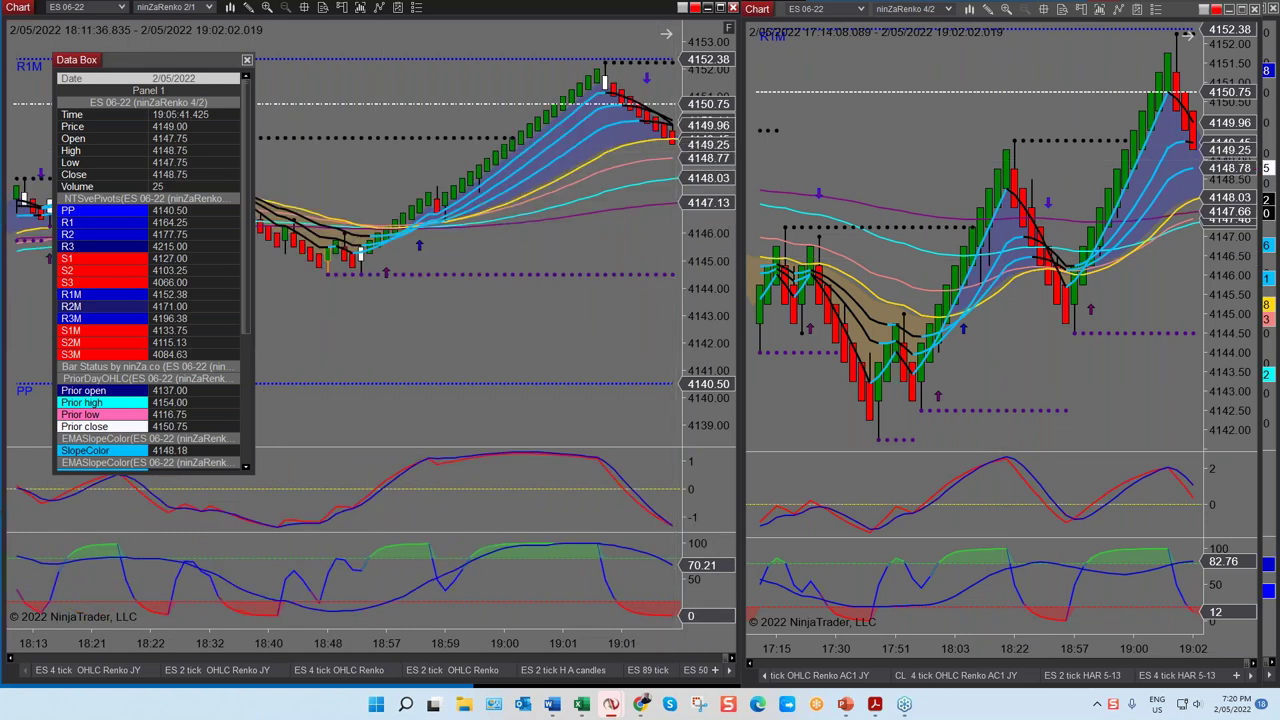
Narrow the 4/2 chart window to show a third ES chart beside it, and examine the 19:01 to 19:05 pullback on the maximized 2/1 chart.
{"action": "left_click_drag", "start_coordinate": [1278, 150], "coordinate": [1082, 160]}
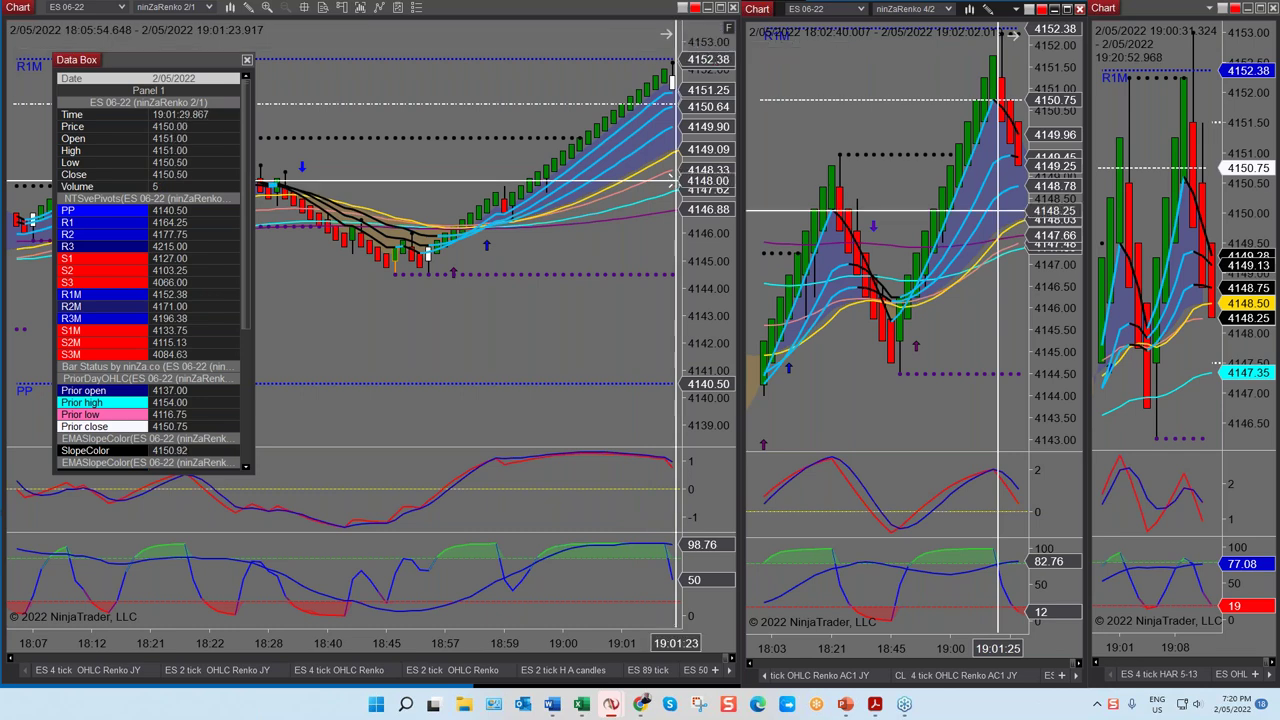
{"action": "left_click", "coordinate": [720, 8]}
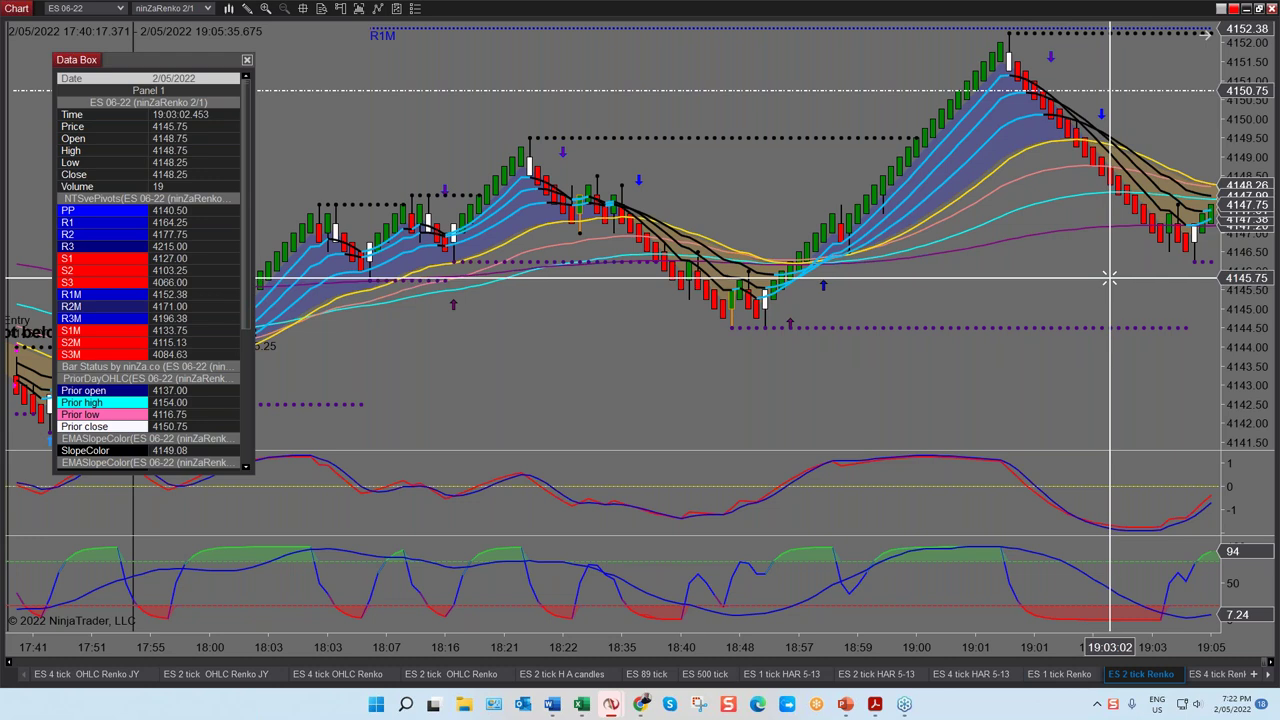
{"action": "left_click", "coordinate": [1258, 10]}
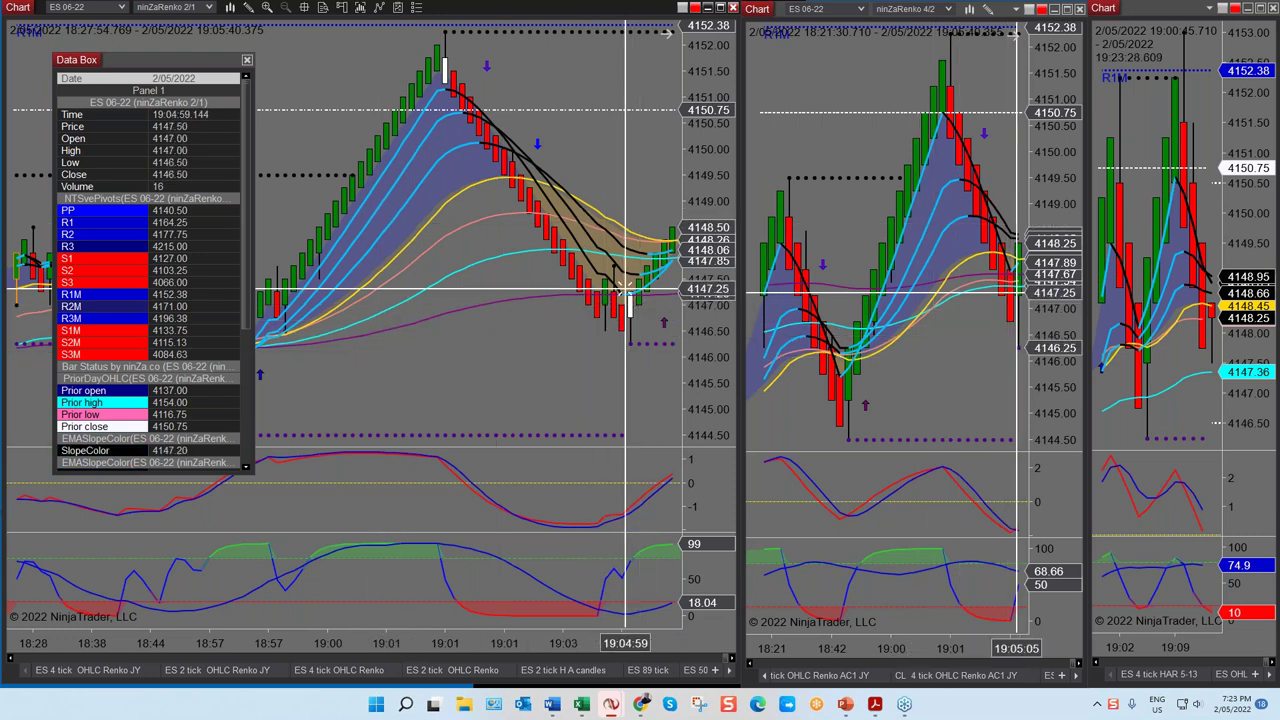
Follow the maximized 2/1 Renko chart from about 19:01 to 19:13, and restore the side-by-side layout.
{"action": "scroll", "coordinate": [33, 40], "scroll_direction": "up", "scroll_amount": 5}
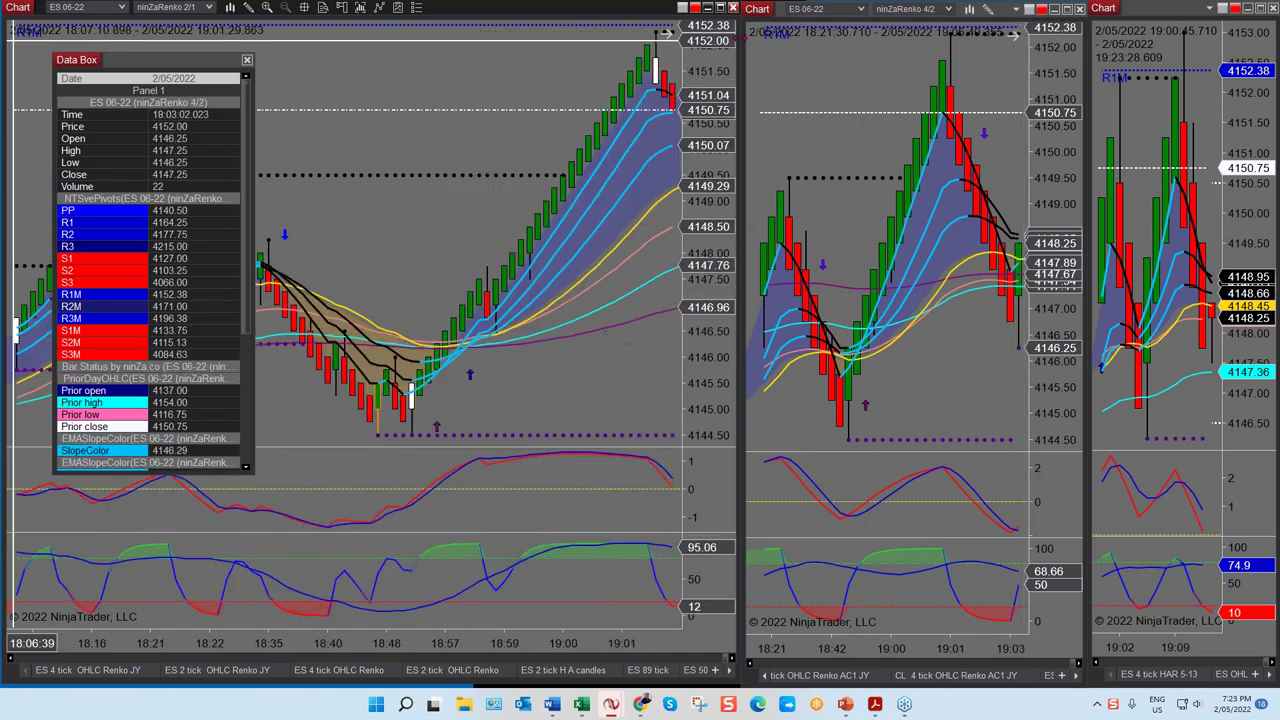
{"action": "left_click", "coordinate": [721, 8]}
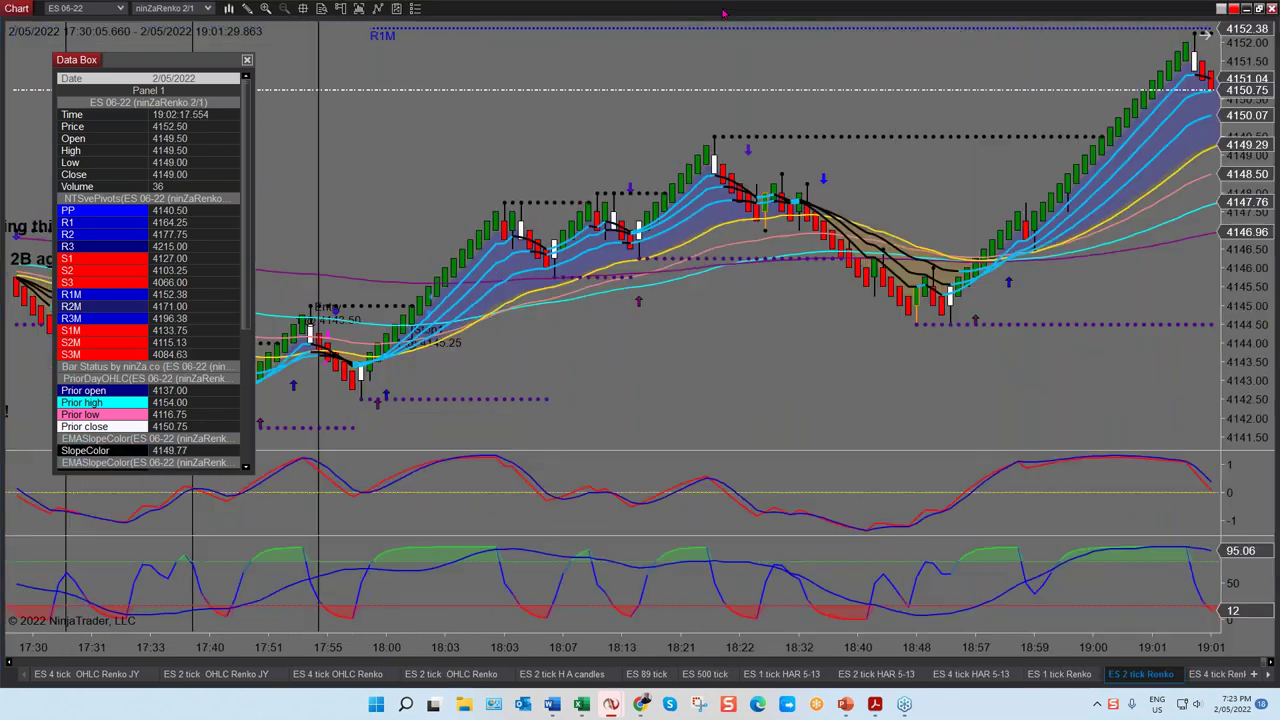
{"action": "scroll", "coordinate": [998, 262], "scroll_direction": "down", "scroll_amount": 3}
{"action": "scroll", "coordinate": [998, 262], "scroll_direction": "down", "scroll_amount": 4}
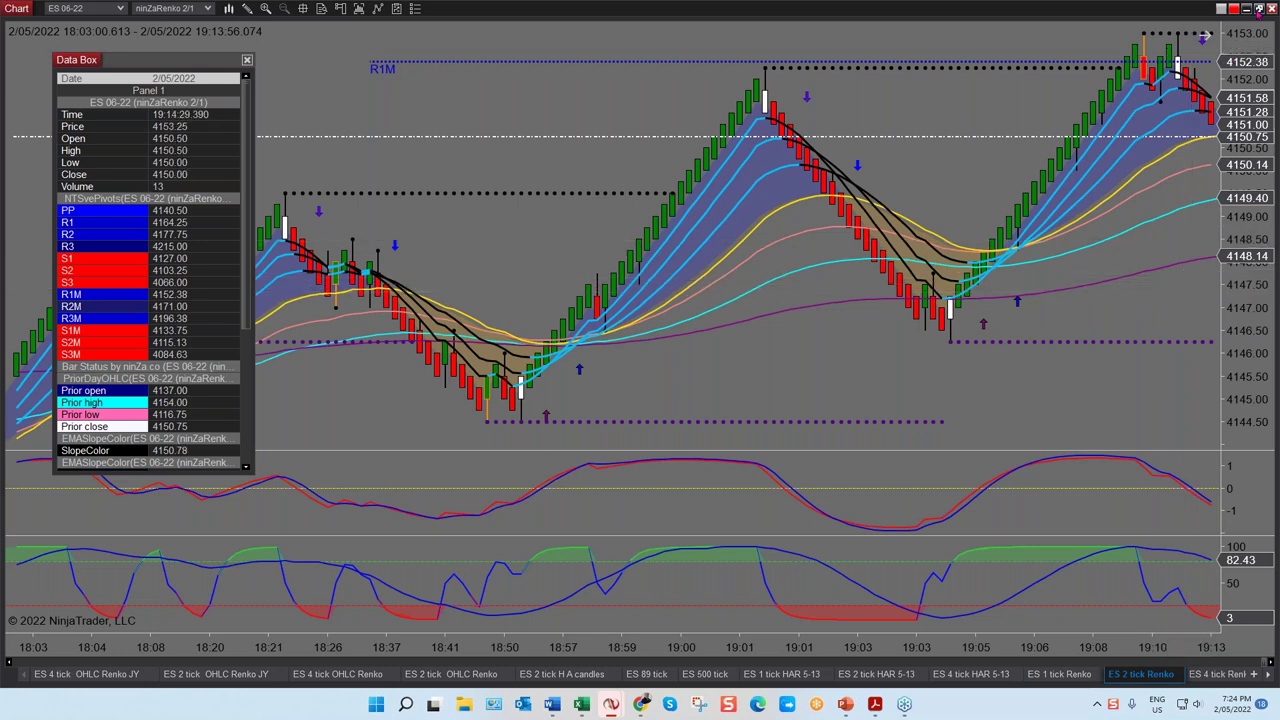
{"action": "left_click", "coordinate": [1258, 9]}
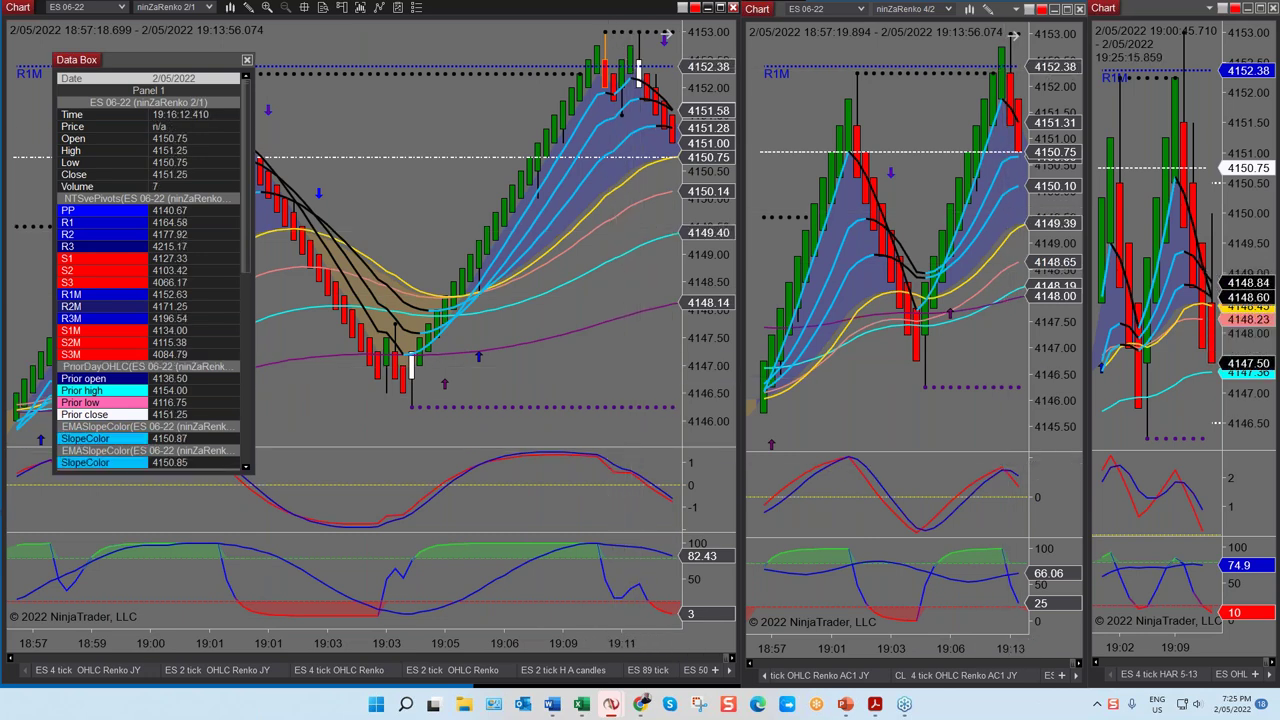
Move the third chart back to about 19:15 and the 2/1 Renko chart to about 19:11, and close the Data Box.
{"action": "scroll", "coordinate": [1150, 250], "scroll_direction": "up", "scroll_amount": 5}
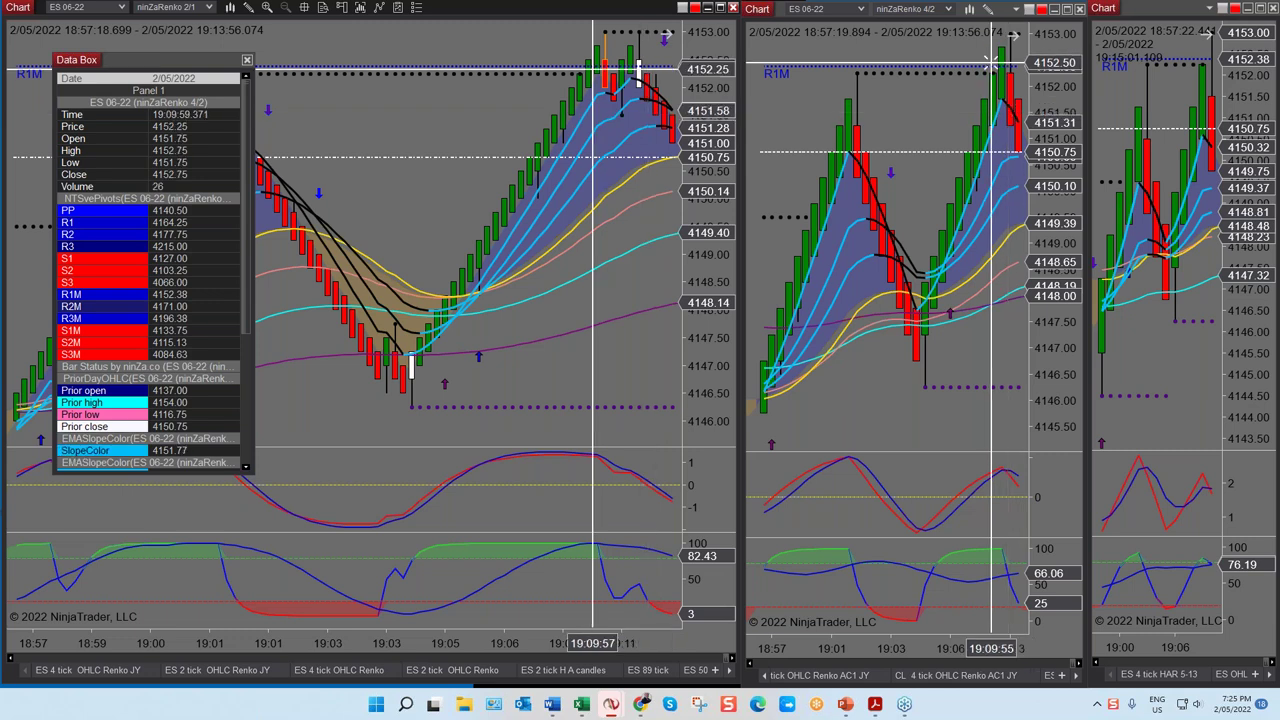
{"action": "scroll", "coordinate": [650, 80], "scroll_direction": "up", "scroll_amount": 3}
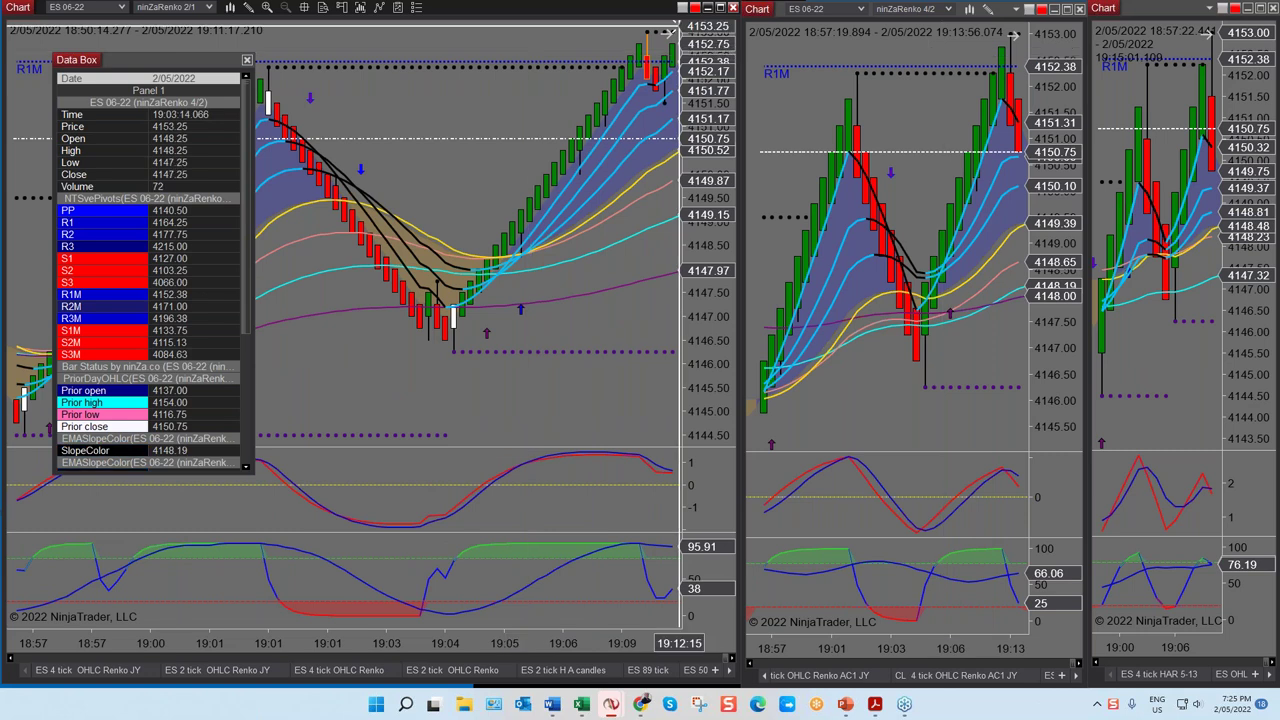
{"action": "left_click", "coordinate": [247, 60]}
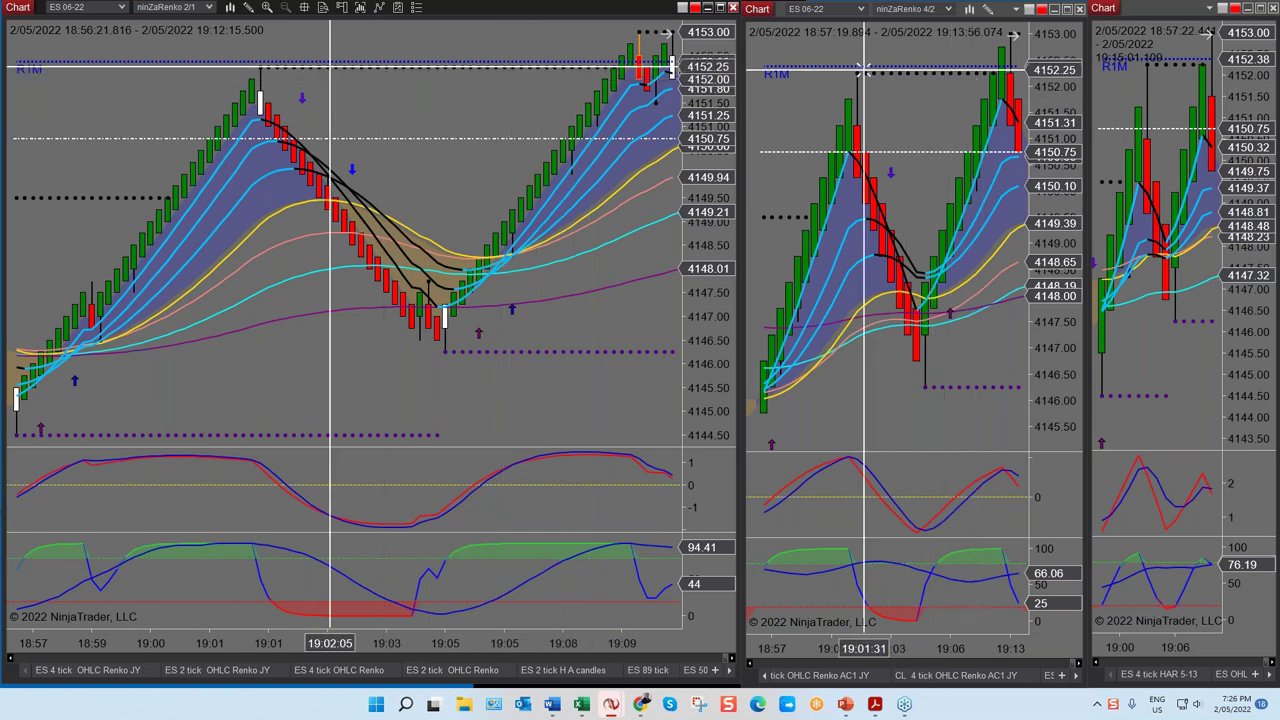
{"action": "left_click", "coordinate": [720, 8]}
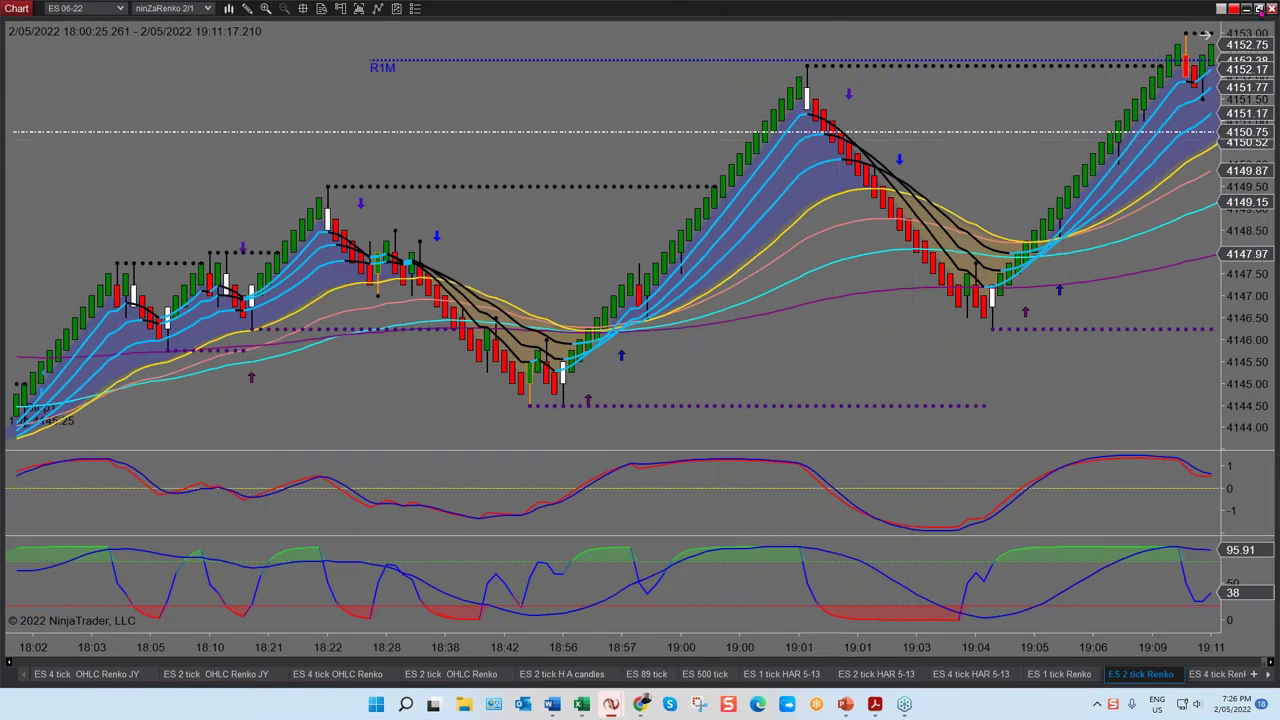
{"action": "left_click", "coordinate": [1258, 8]}
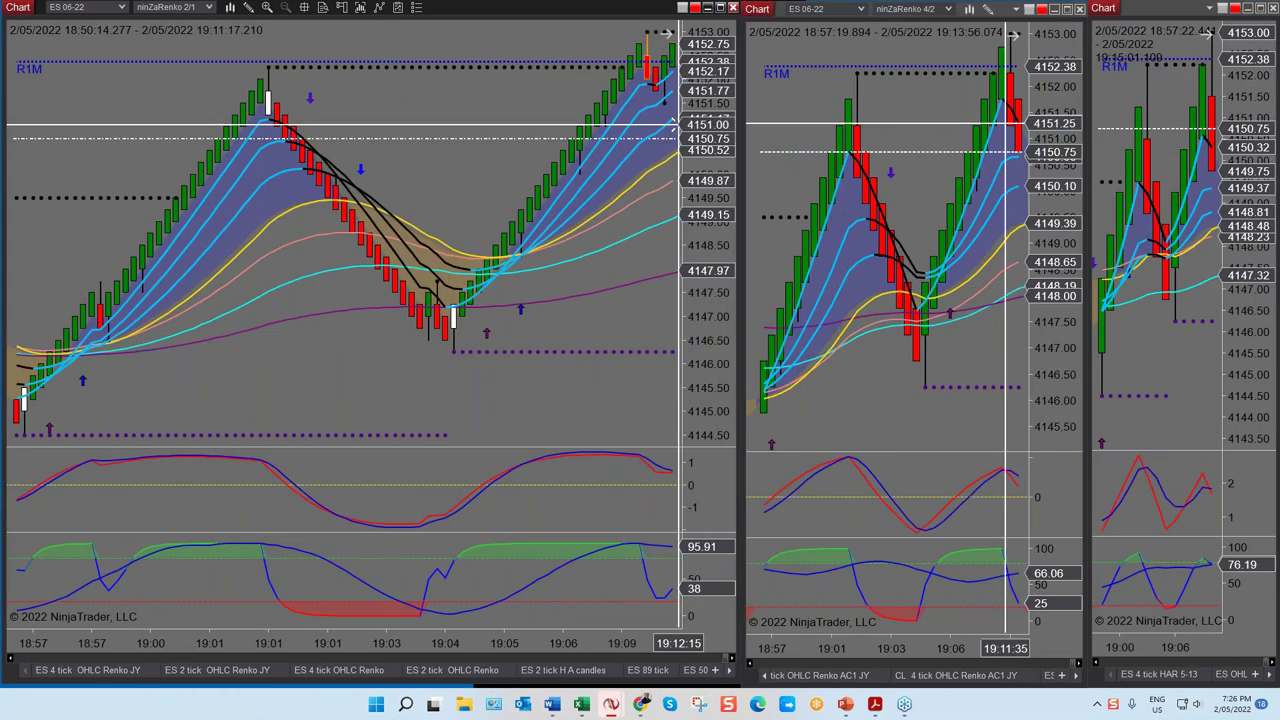
{"action": "scroll", "coordinate": [620, 140], "scroll_direction": "up", "scroll_amount": 3}
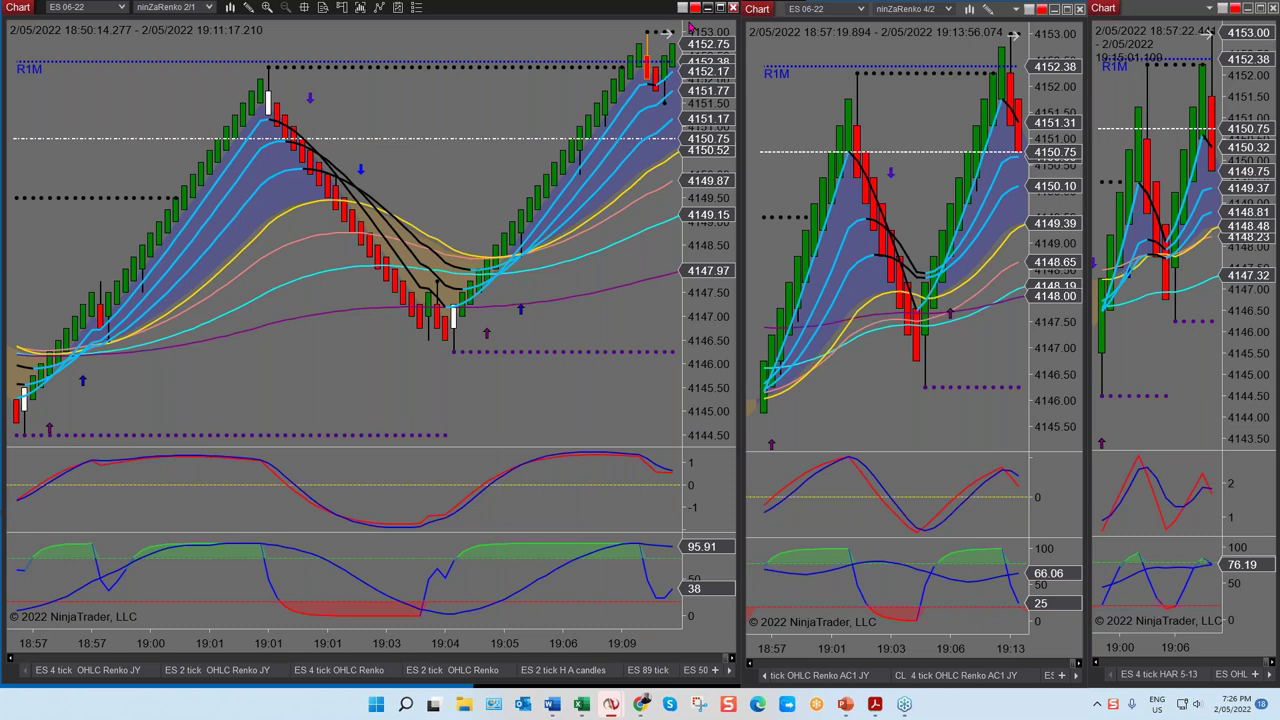
Maximize the 2/1 Renko chart, open its indicator settings and add two EMA entries to the configured indicators.
{"action": "left_click", "coordinate": [721, 12]}
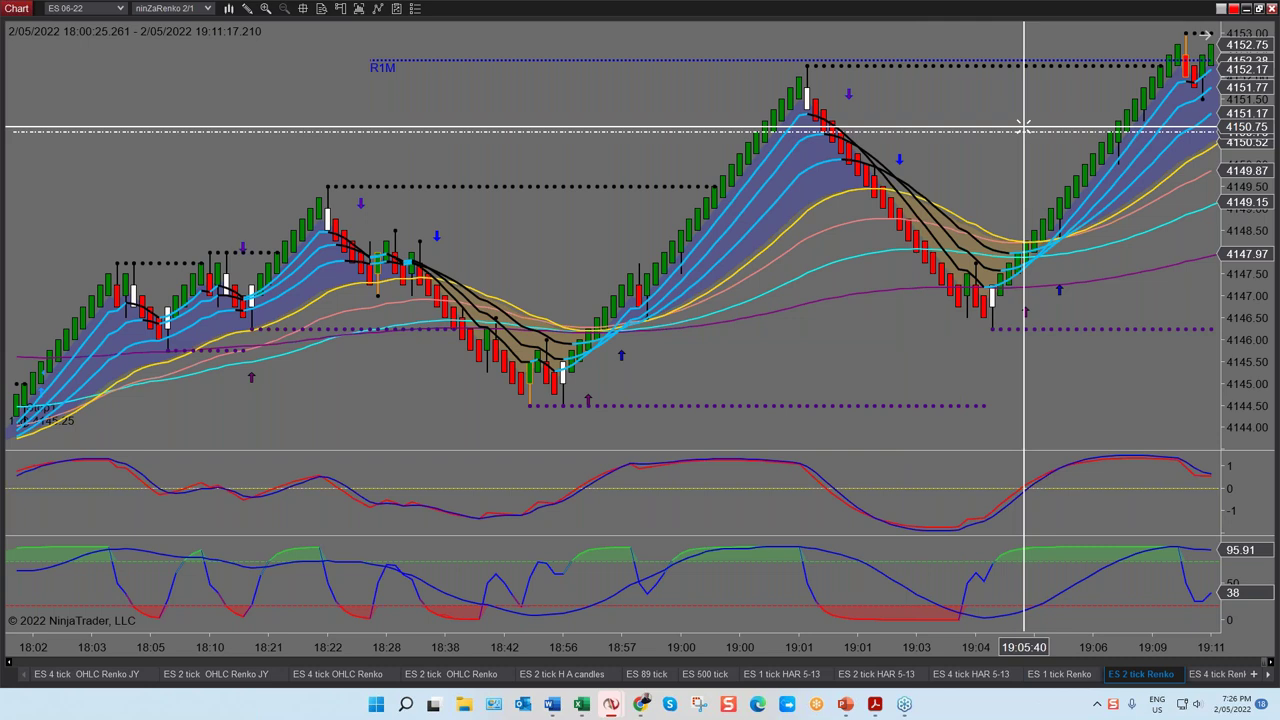
{"action": "right_click", "coordinate": [607, 107]}
{"action": "left_click", "coordinate": [640, 166]}
{"action": "scroll", "coordinate": [519, 341], "scroll_direction": "down", "scroll_amount": 4}
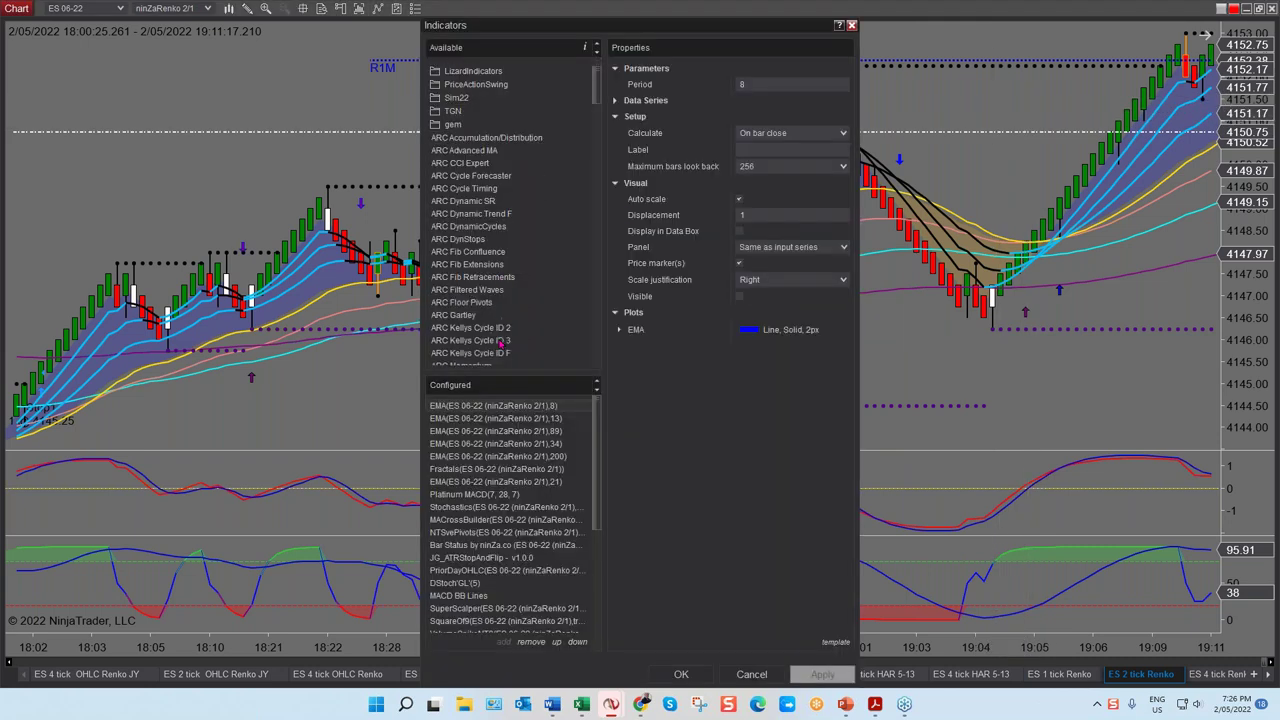
{"action": "scroll", "coordinate": [500, 344], "scroll_direction": "down", "scroll_amount": 10}
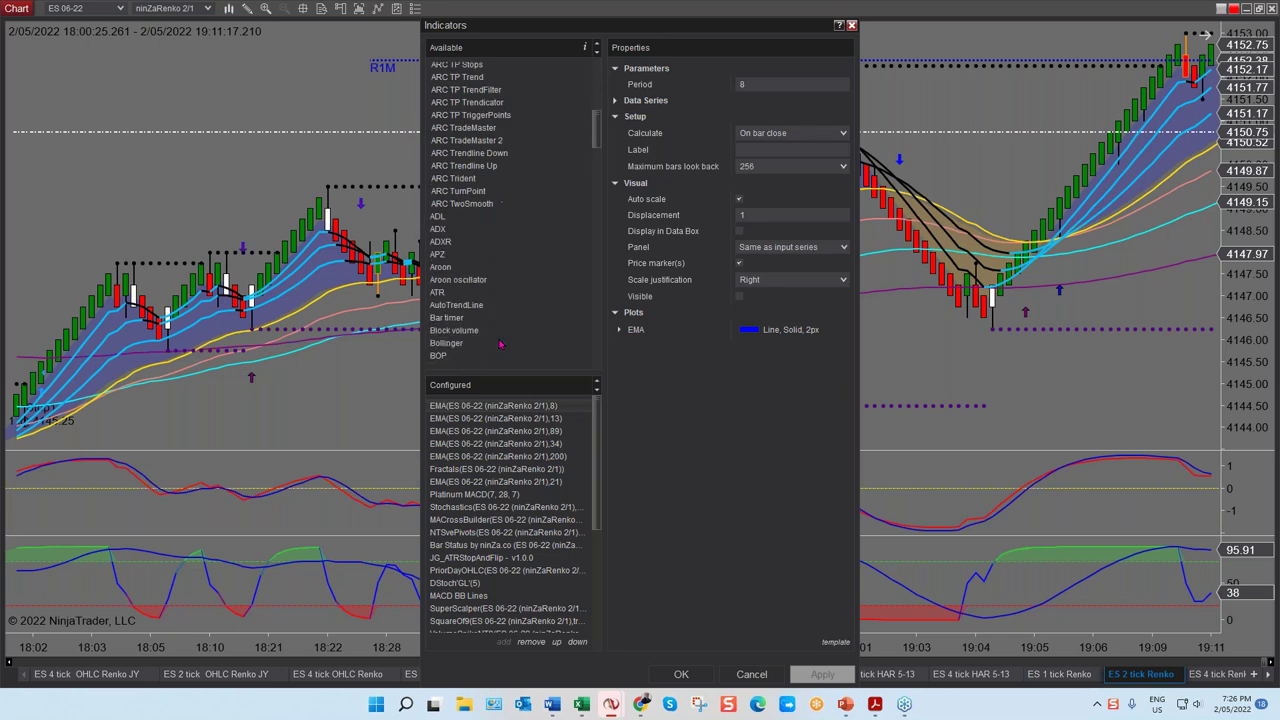
{"action": "scroll", "coordinate": [500, 344], "scroll_direction": "down", "scroll_amount": 7}
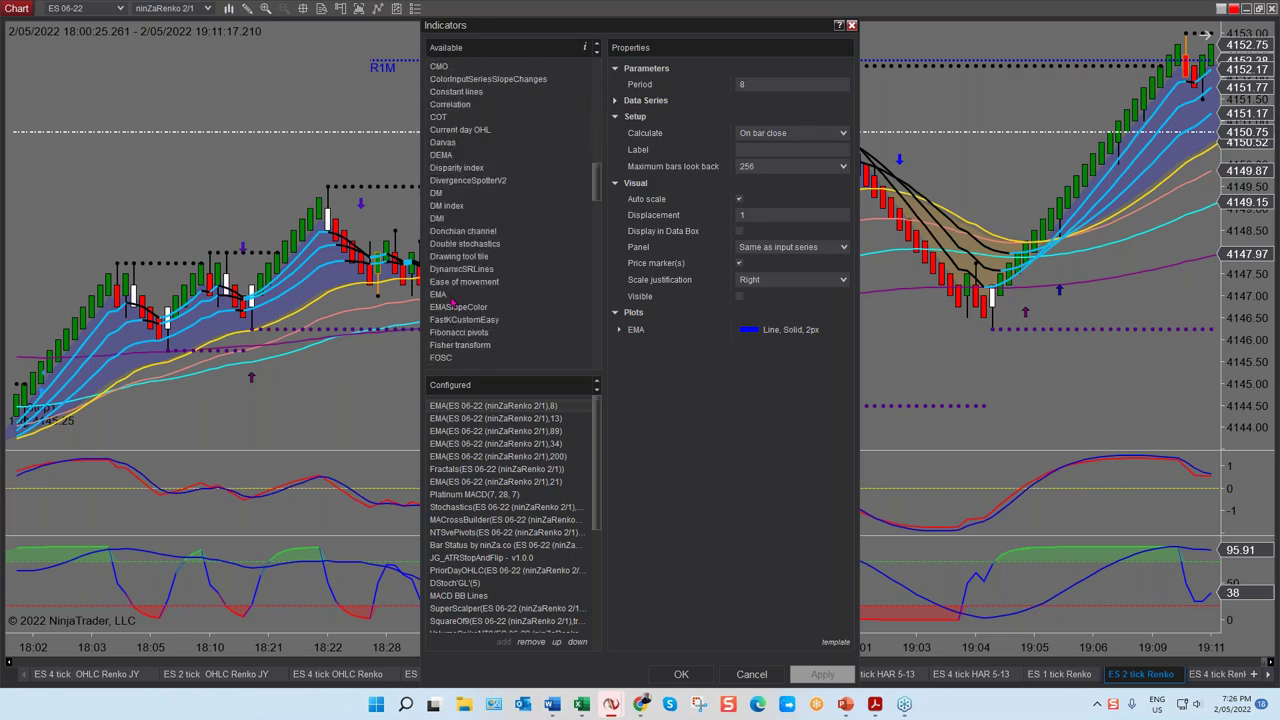
{"action": "double_click", "coordinate": [451, 297]}
{"action": "double_click", "coordinate": [451, 299]}
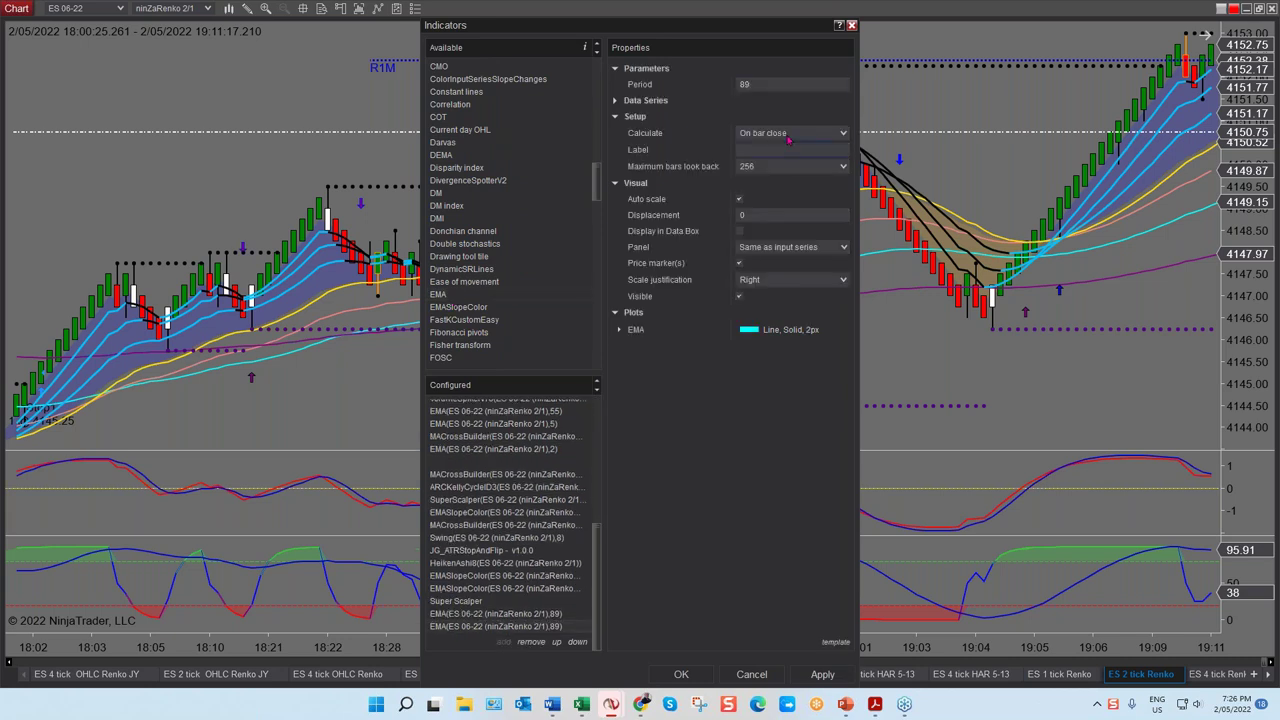
Set the period of the last added EMA to 600.
{"action": "left_click", "coordinate": [780, 83]}
{"action": "key", "text": "BackSpace"}
{"action": "key", "text": "BackSpace"}
{"action": "type", "text": "2"}
{"action": "type", "text": "600"}
Change the 600-period EMA's plot color to Black, and apply the indicator settings to the 2/1 chart.
{"action": "left_click", "coordinate": [620, 331]}
{"action": "left_click", "coordinate": [841, 348]}
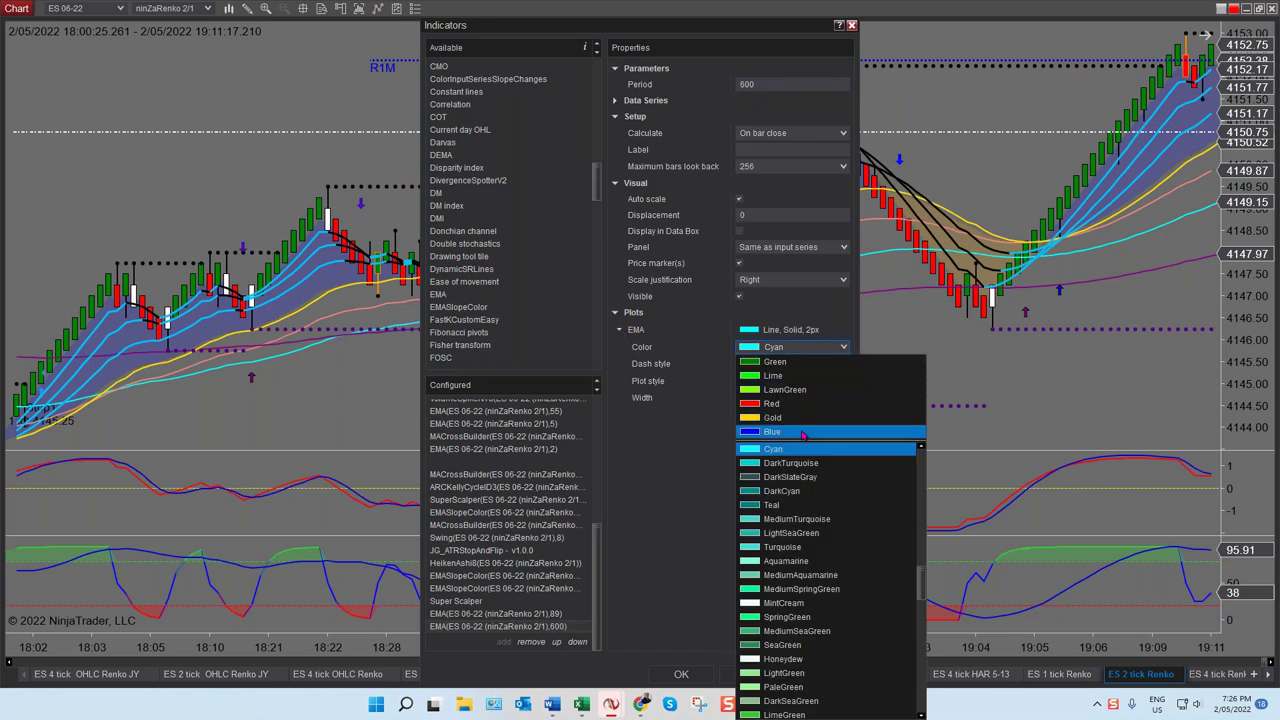
{"action": "scroll", "coordinate": [810, 460], "scroll_direction": "down", "scroll_amount": 2}
{"action": "scroll", "coordinate": [815, 480], "scroll_direction": "down", "scroll_amount": 5}
{"action": "scroll", "coordinate": [818, 492], "scroll_direction": "down", "scroll_amount": 10}
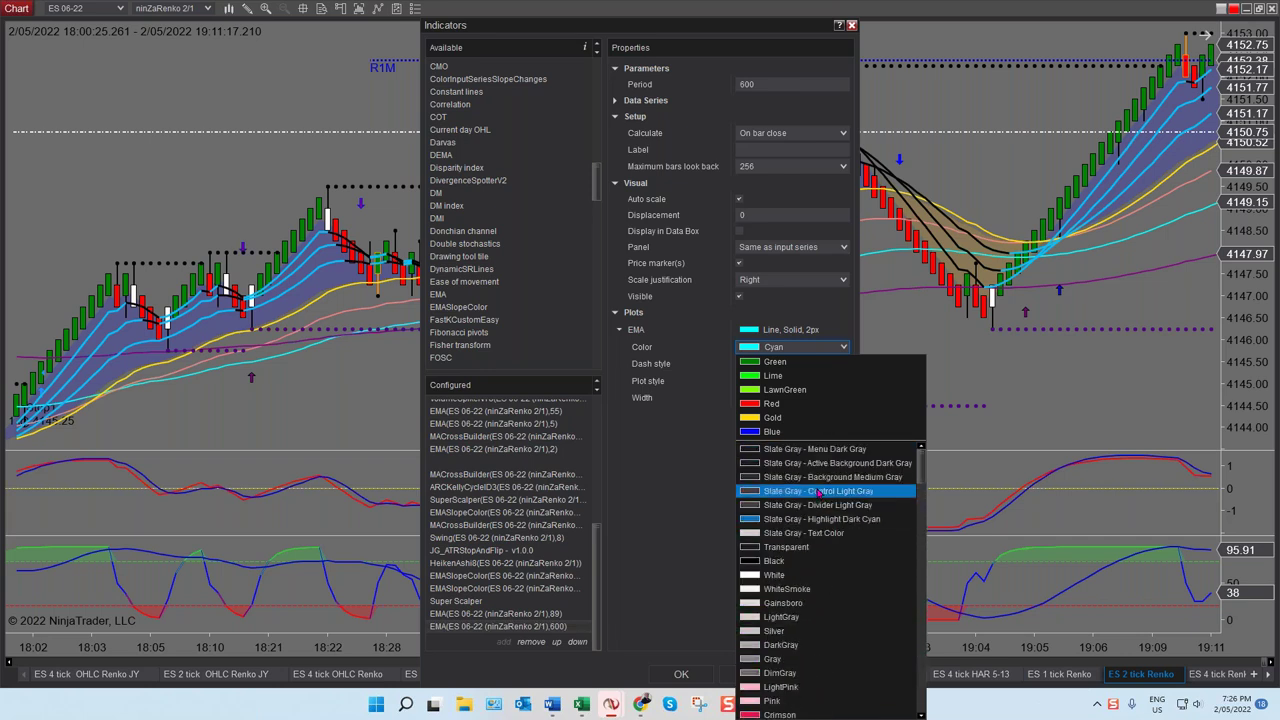
{"action": "left_click", "coordinate": [779, 562]}
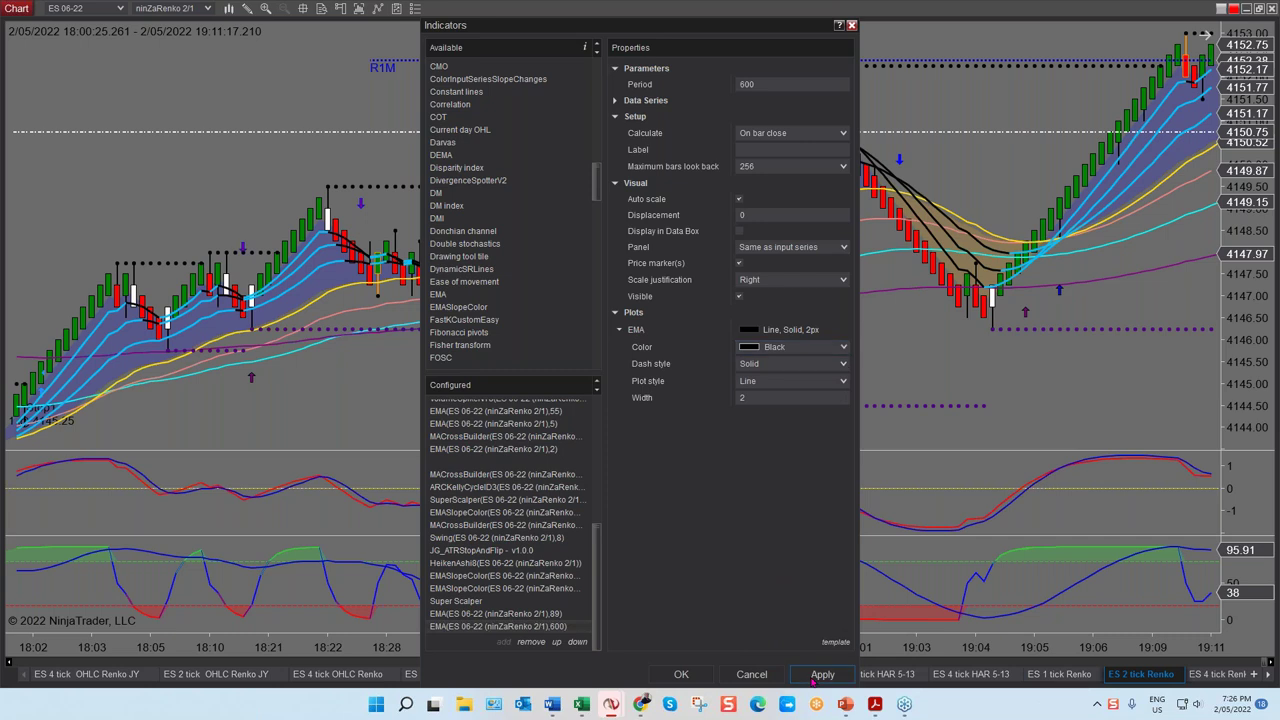
{"action": "left_click", "coordinate": [818, 675]}
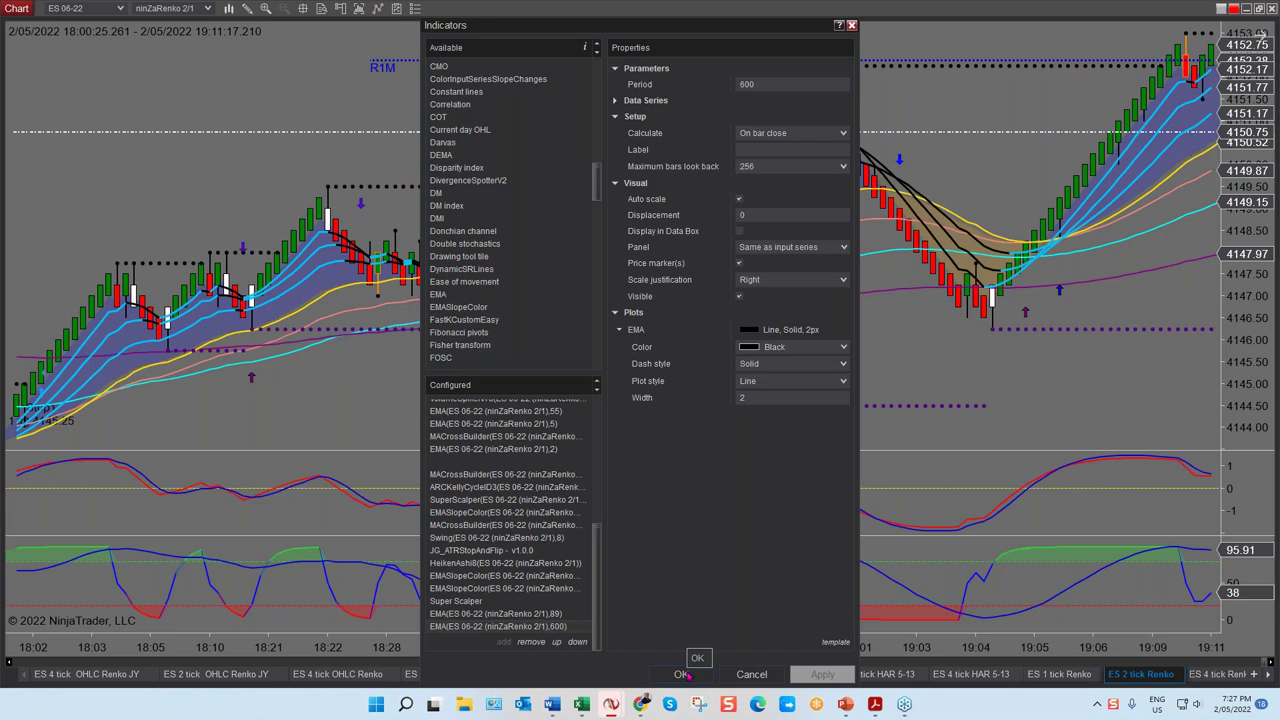
{"action": "left_click", "coordinate": [685, 674]}
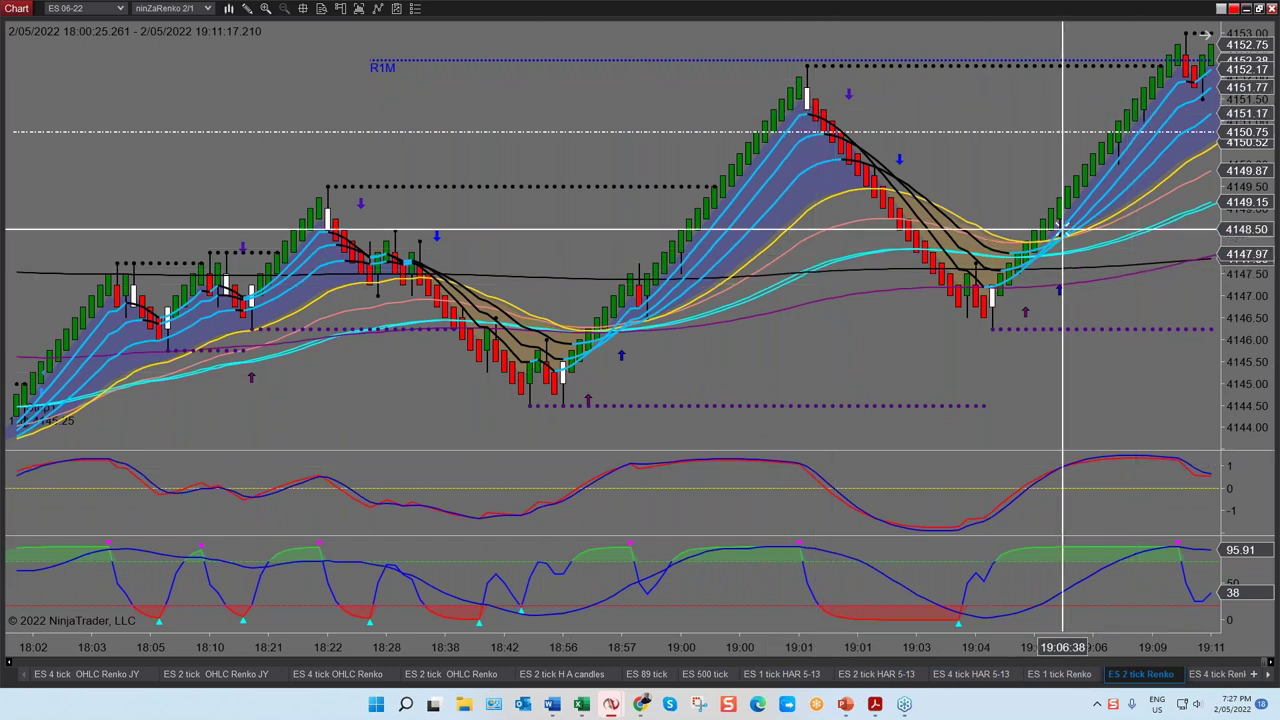
Remove the black 600-period EMA from the 2/1 Renko chart, move it back to about 19:16, and restore the side-by-side layout.
{"action": "scroll", "coordinate": [1133, 253], "scroll_direction": "down", "scroll_amount": 5}
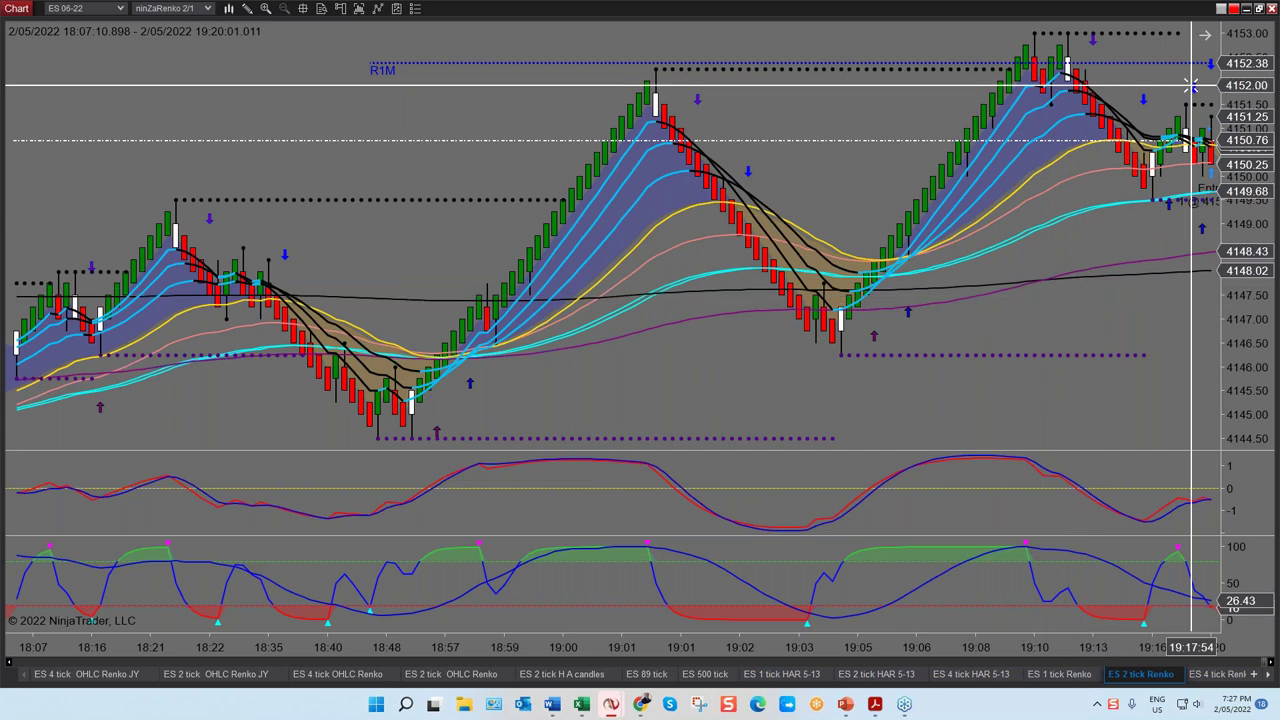
{"action": "right_click", "coordinate": [690, 291]}
{"action": "left_click", "coordinate": [690, 291]}
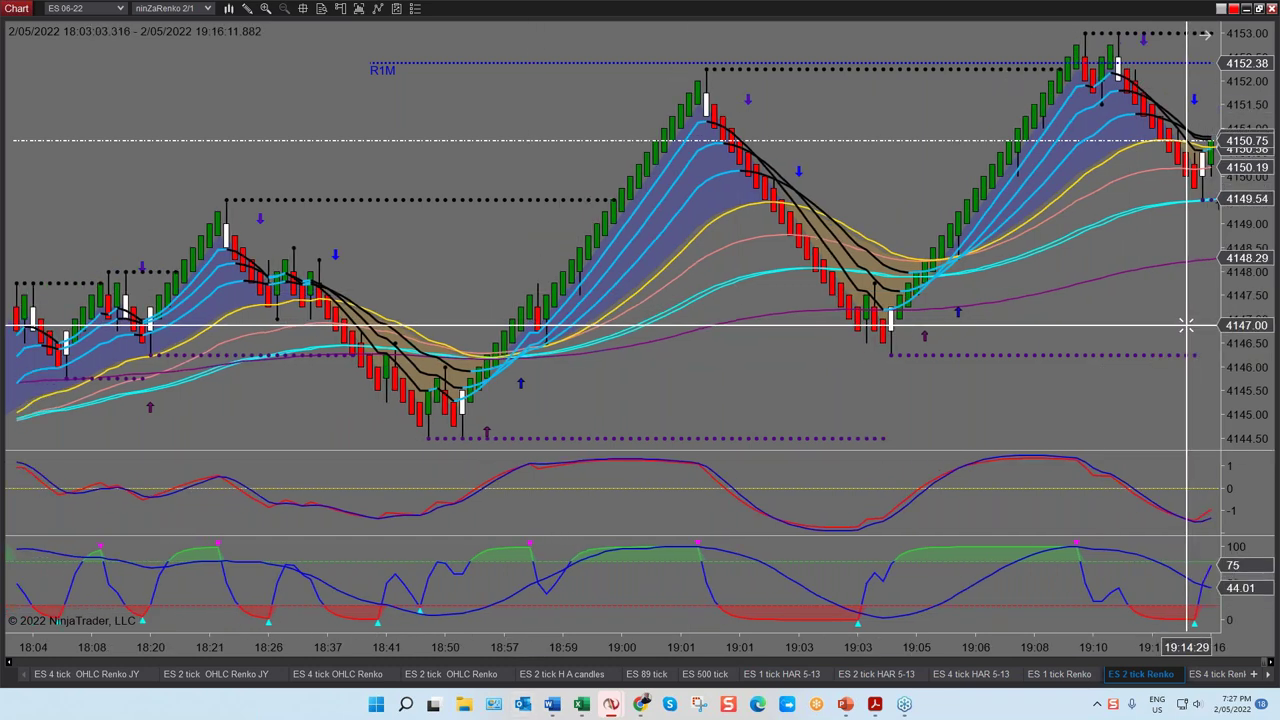
{"action": "scroll", "coordinate": [1186, 326], "scroll_direction": "up", "scroll_amount": 5}
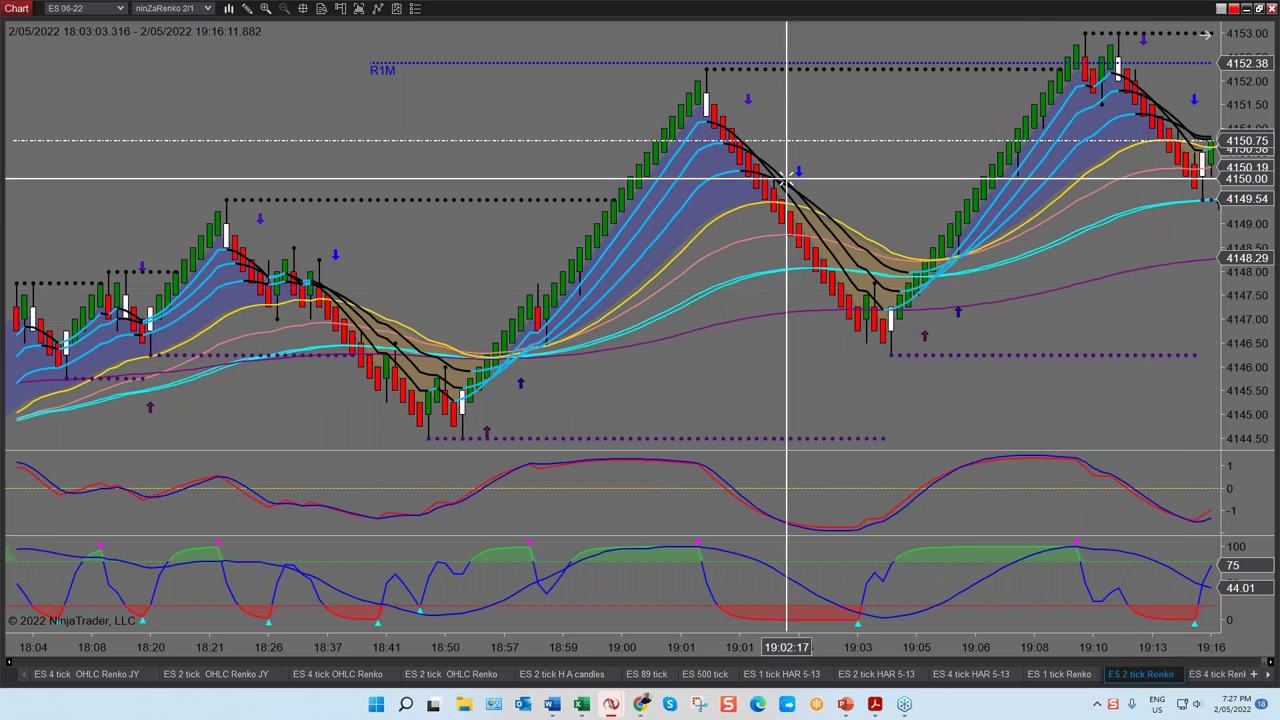
{"action": "left_click", "coordinate": [1260, 8]}
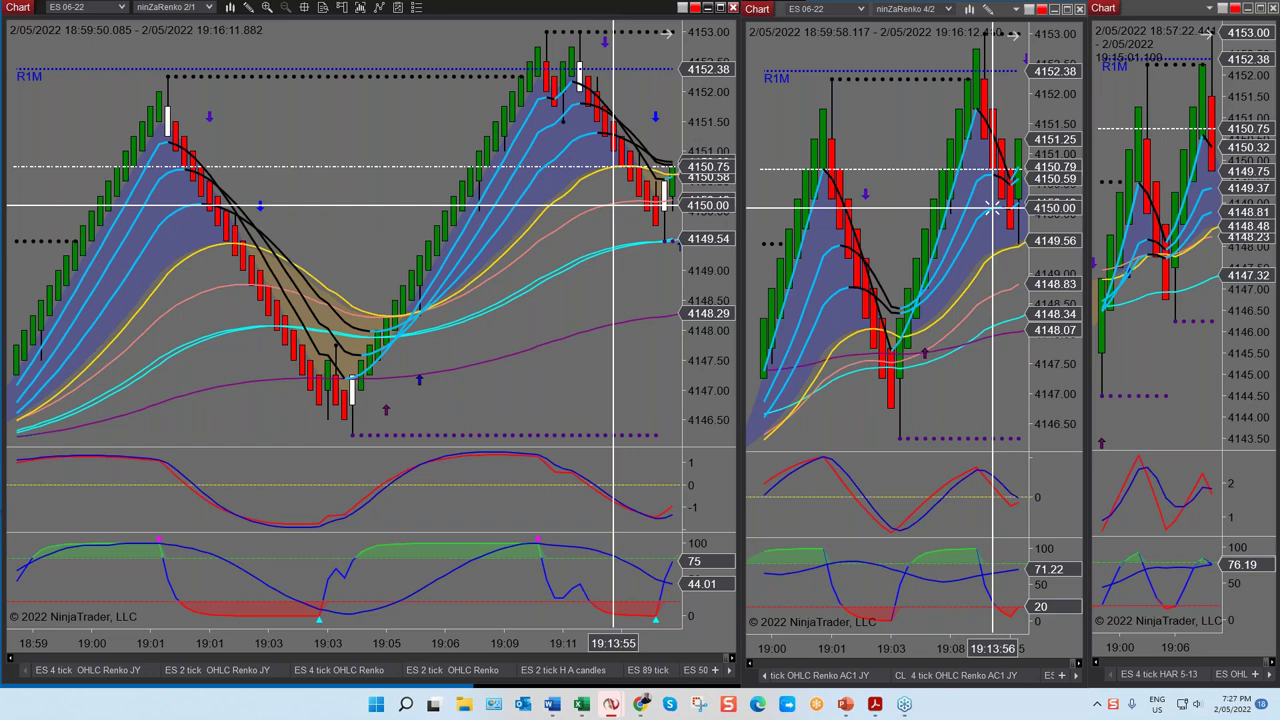
Follow the pullback from the 19:10 high on the 2/1 Renko chart between about 19:15 and 19:25, comparing it with the 4/2 chart.
{"action": "scroll", "coordinate": [651, 320], "scroll_direction": "up", "scroll_amount": 2}
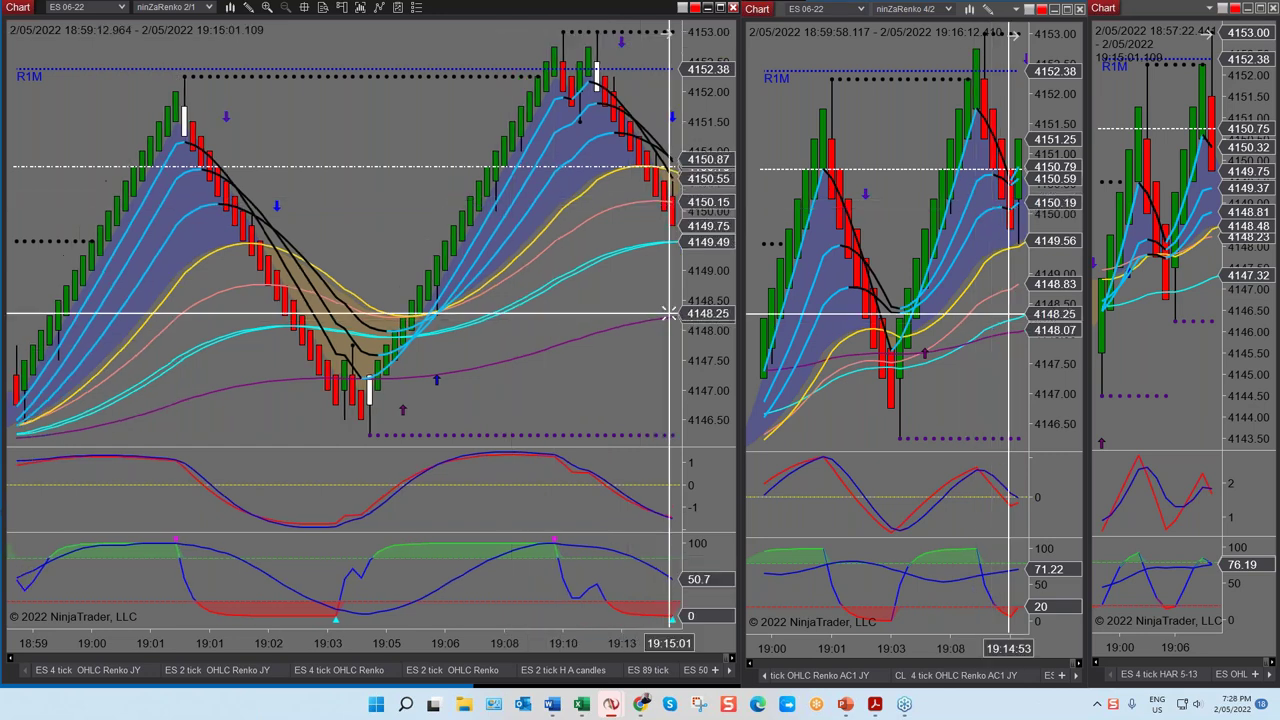
{"action": "scroll", "coordinate": [651, 320], "scroll_direction": "down", "scroll_amount": 2}
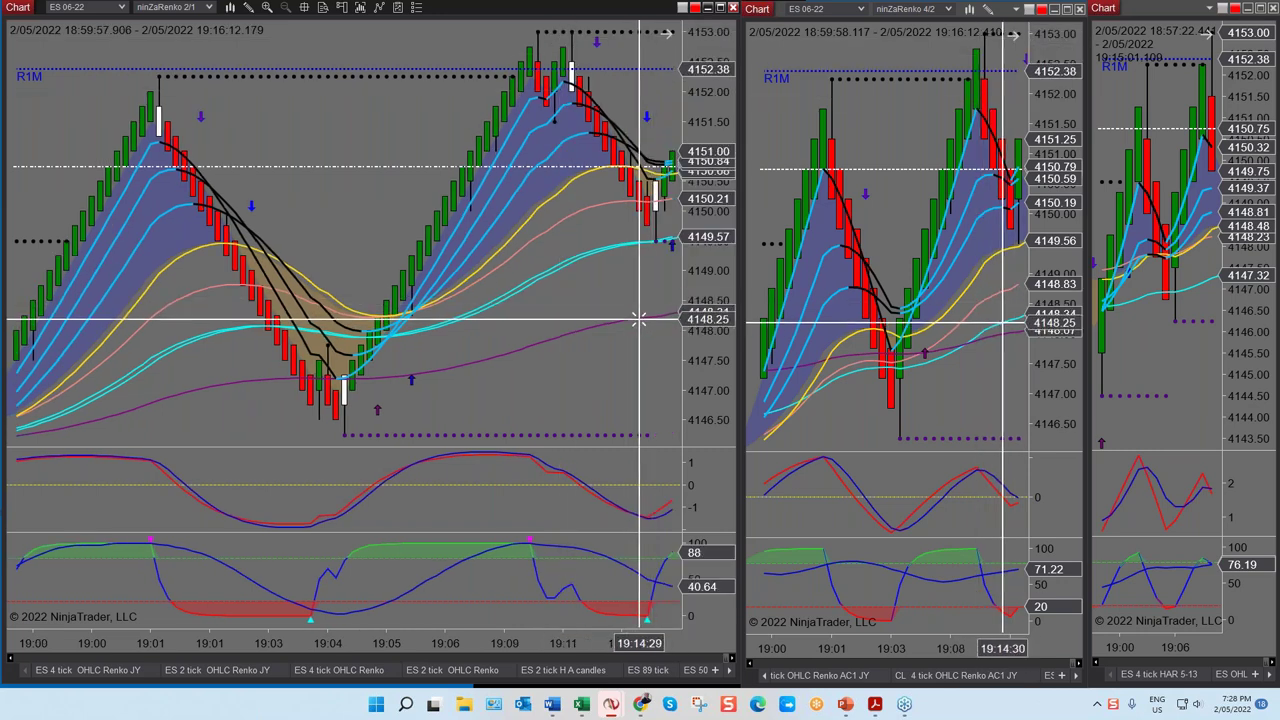
{"action": "scroll", "coordinate": [620, 270], "scroll_direction": "down", "scroll_amount": 2}
{"action": "scroll", "coordinate": [613, 250], "scroll_direction": "up", "scroll_amount": 2}
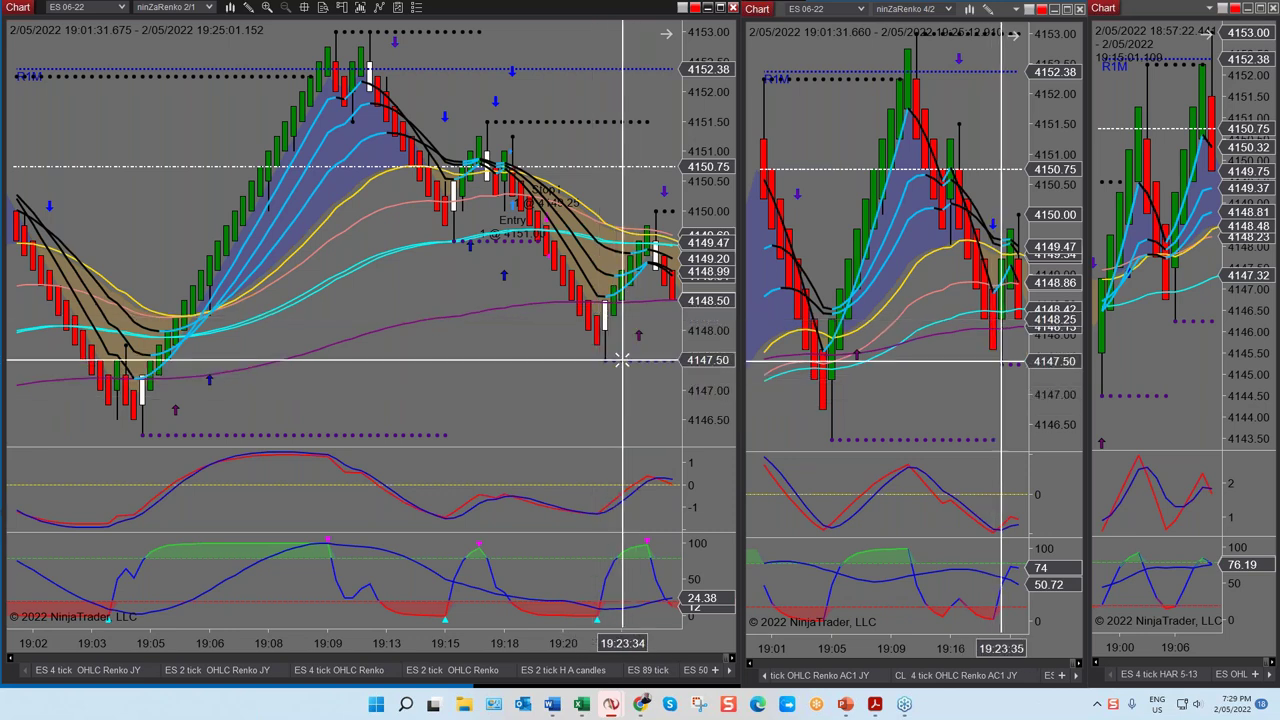
{"action": "left_click_drag", "start_coordinate": [600, 371], "coordinate": [552, 363]}
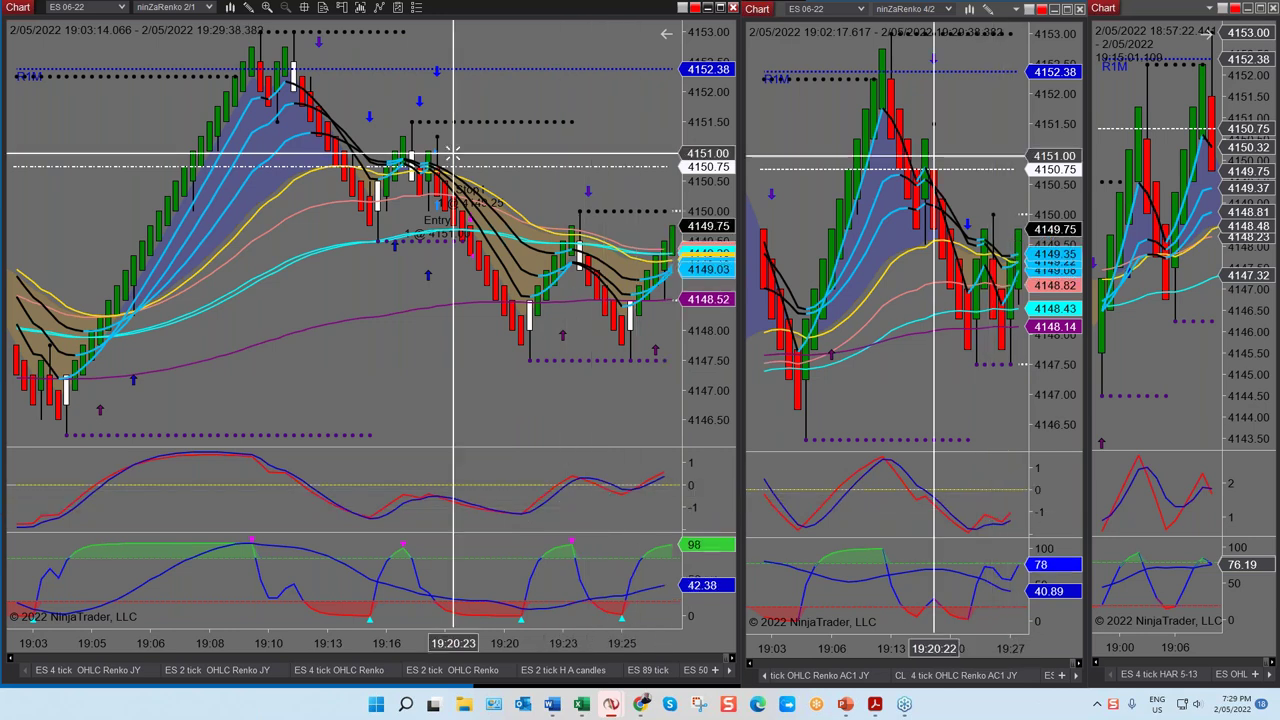
Examine the second low at about 19:25 on the 2/1 Renko chart and follow the rise to about 19:29.
{"action": "scroll", "coordinate": [527, 319], "scroll_direction": "down", "scroll_amount": 3}
{"action": "scroll", "coordinate": [527, 319], "scroll_direction": "up", "scroll_amount": 6}
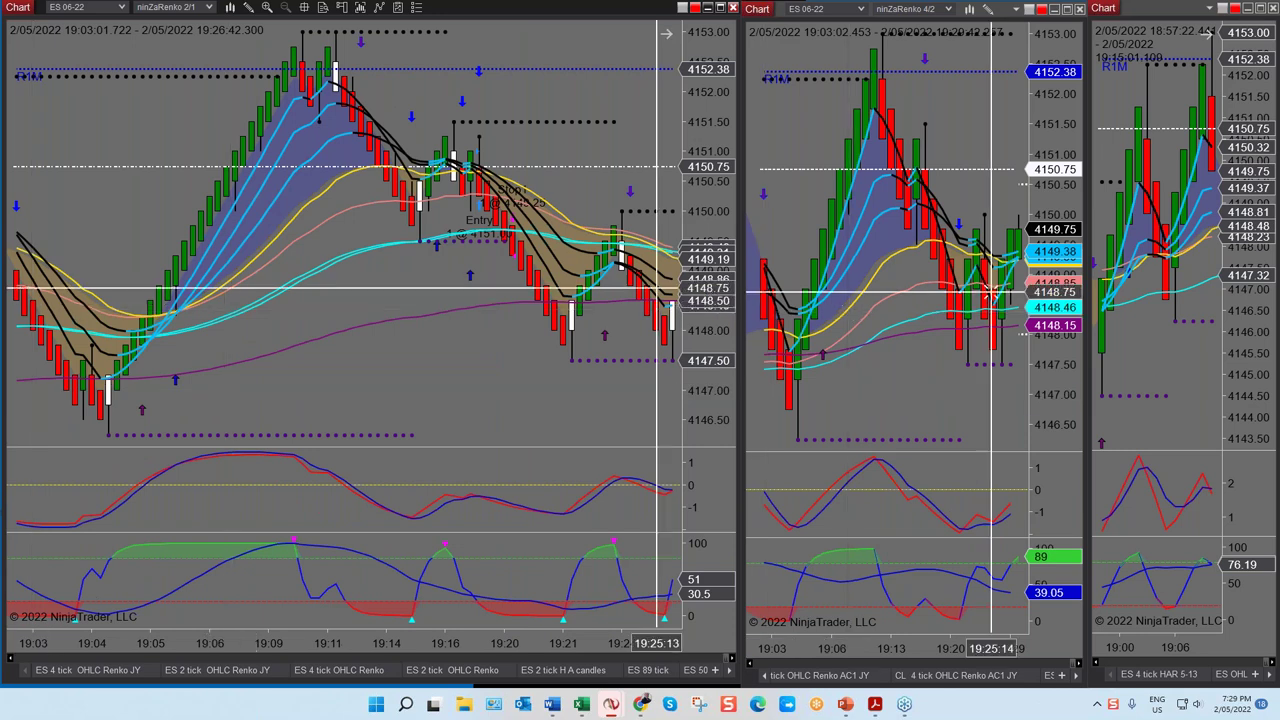
{"action": "scroll", "coordinate": [669, 386], "scroll_direction": "down", "scroll_amount": 4}
{"action": "scroll", "coordinate": [669, 386], "scroll_direction": "down", "scroll_amount": 3}
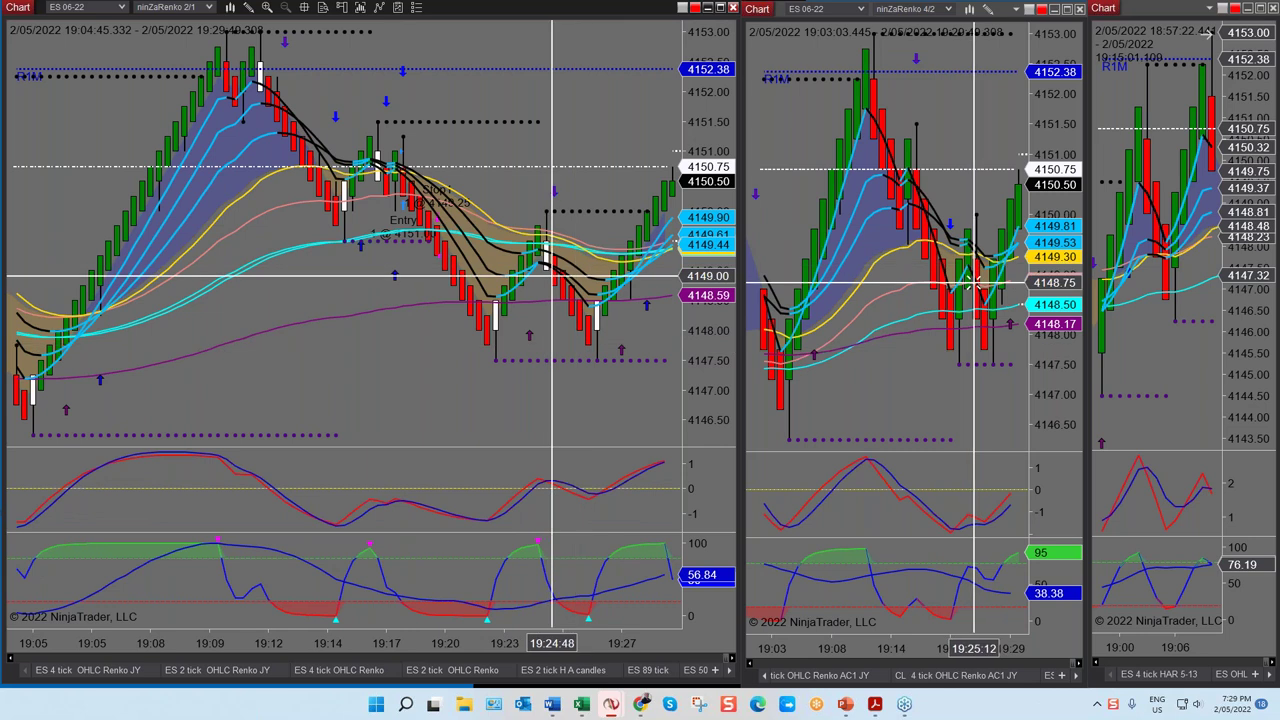
Widen the 4/2 chart window over the third chart, and compare the 19:23 to 19:27 bars on both Renko charts.
{"action": "left_click_drag", "start_coordinate": [1084, 150], "coordinate": [1262, 140]}
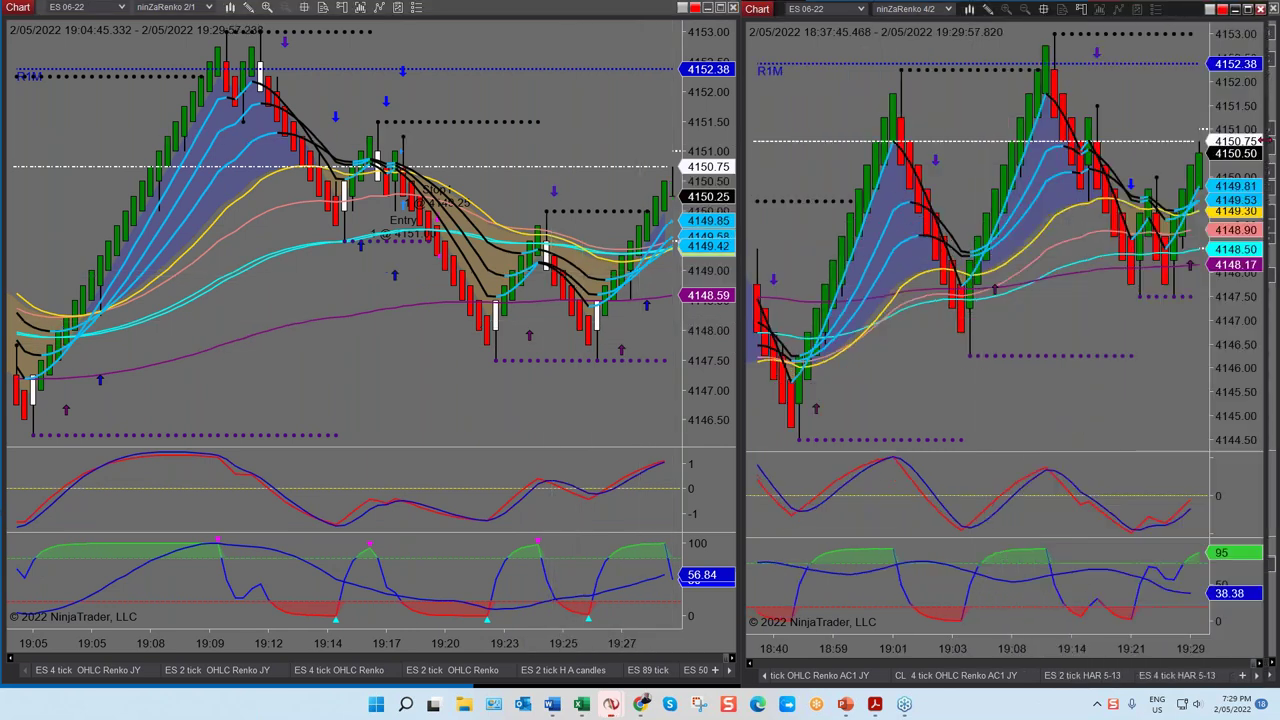
{"action": "left_click_drag", "start_coordinate": [1163, 287], "coordinate": [1137, 280]}
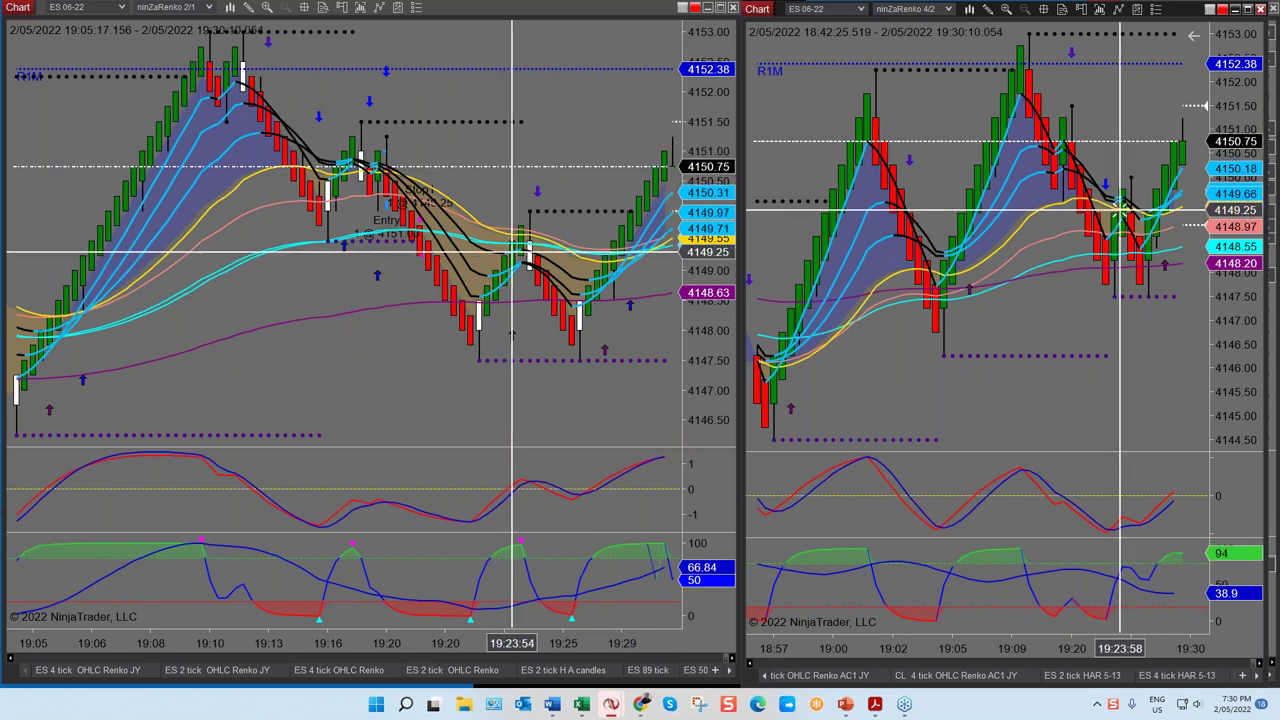
{"action": "scroll", "coordinate": [520, 335], "scroll_direction": "down", "scroll_amount": 3}
{"action": "scroll", "coordinate": [577, 335], "scroll_direction": "up", "scroll_amount": 4}
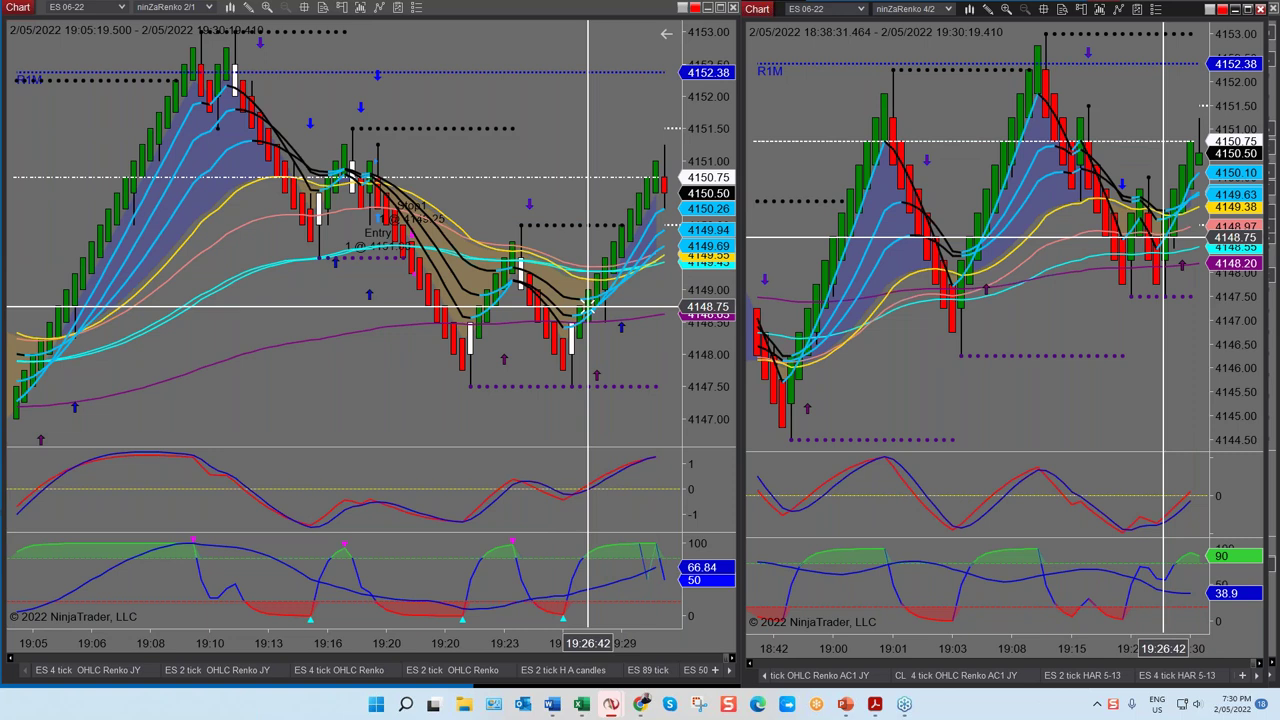
Add space after the newest bars on the 2/1 Renko chart, and compare the decline from the 19:11 high on both charts.
{"action": "left_click_drag", "start_coordinate": [588, 370], "coordinate": [538, 370]}
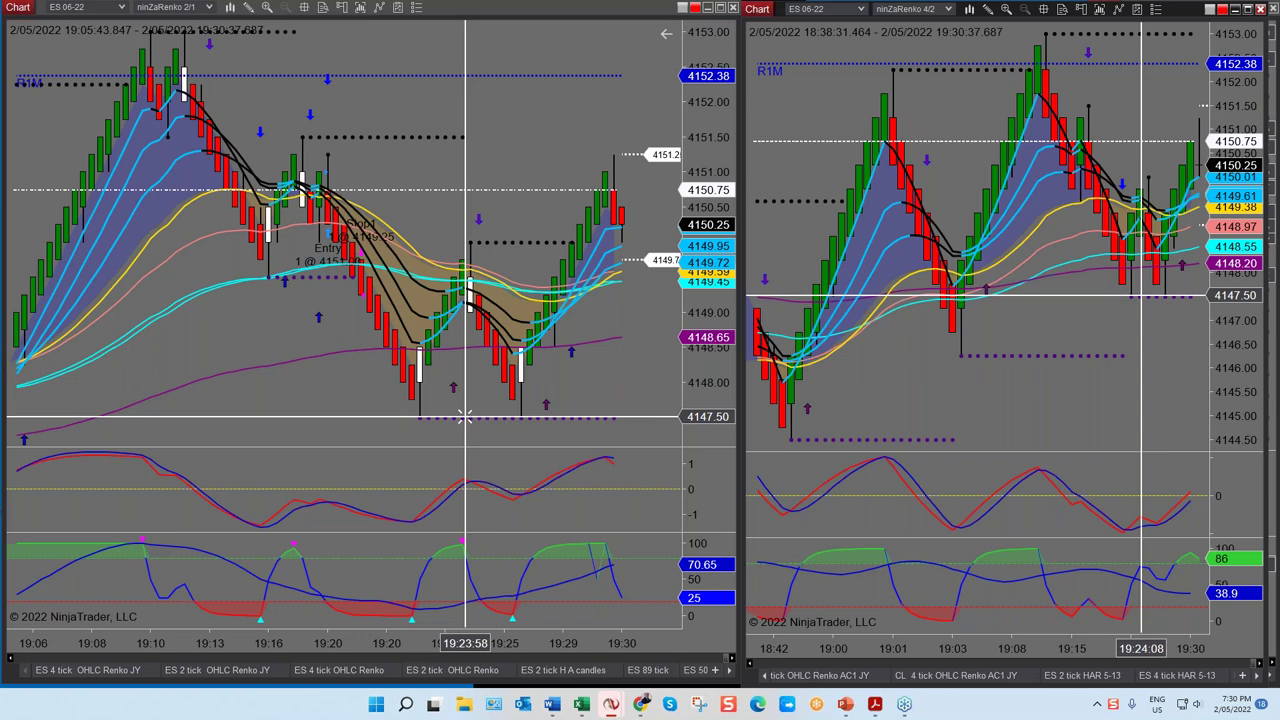
{"action": "scroll", "coordinate": [465, 417], "scroll_direction": "down", "scroll_amount": 2}
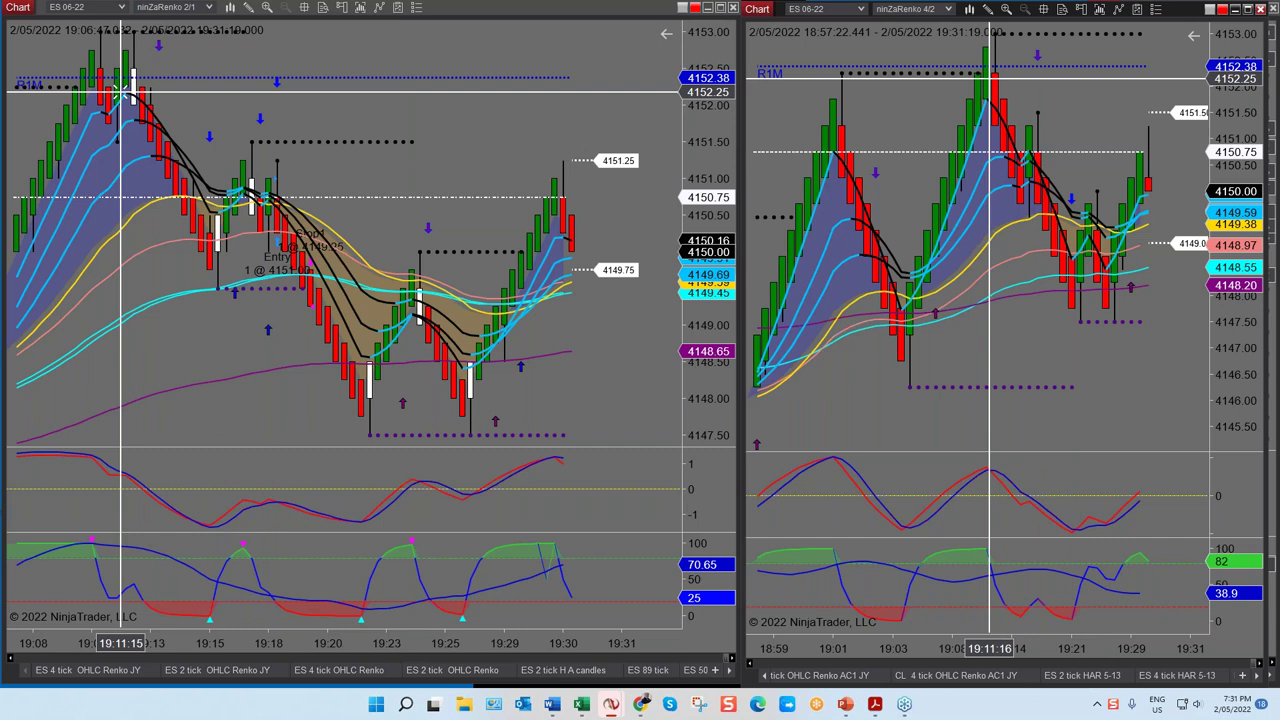
{"action": "scroll", "coordinate": [1040, 92], "scroll_direction": "up", "scroll_amount": 5}
{"action": "scroll", "coordinate": [1040, 92], "scroll_direction": "down", "scroll_amount": 5}
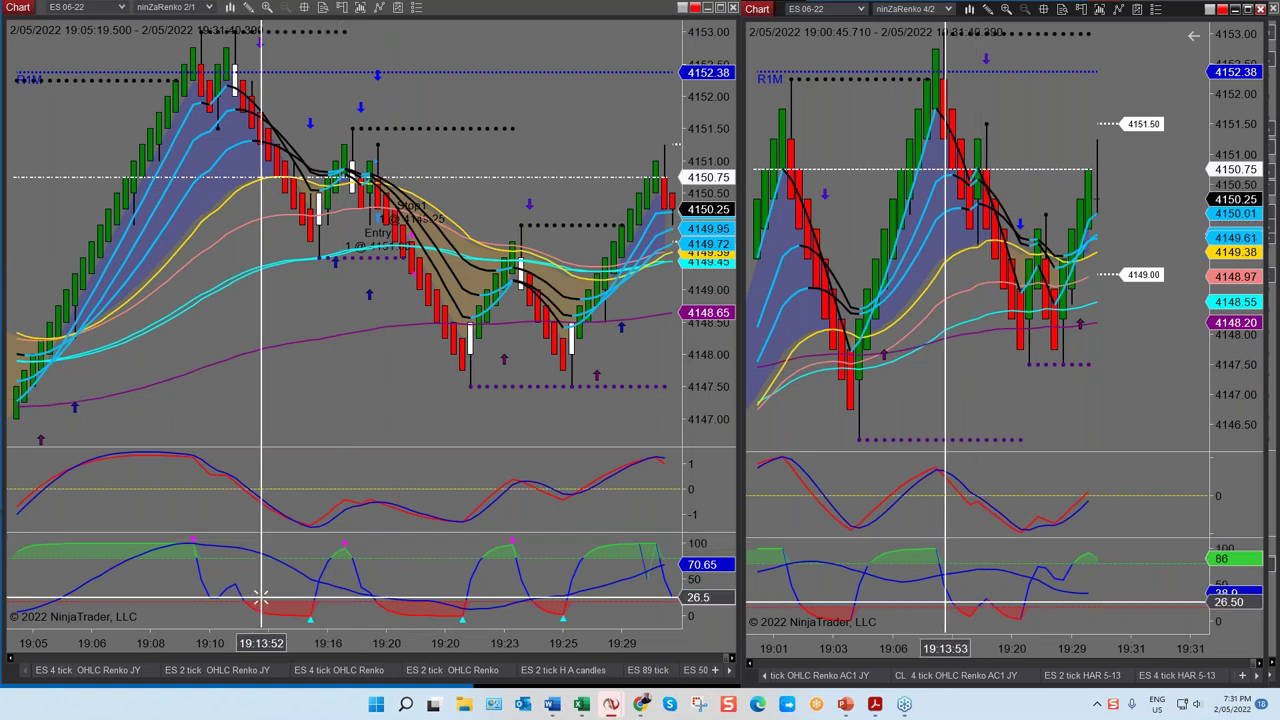
Switch the 2/1 chart window to the ES 89 tick chart, and compare its 19:24 low with the 4/2 Renko chart.
{"action": "left_click", "coordinate": [641, 670]}
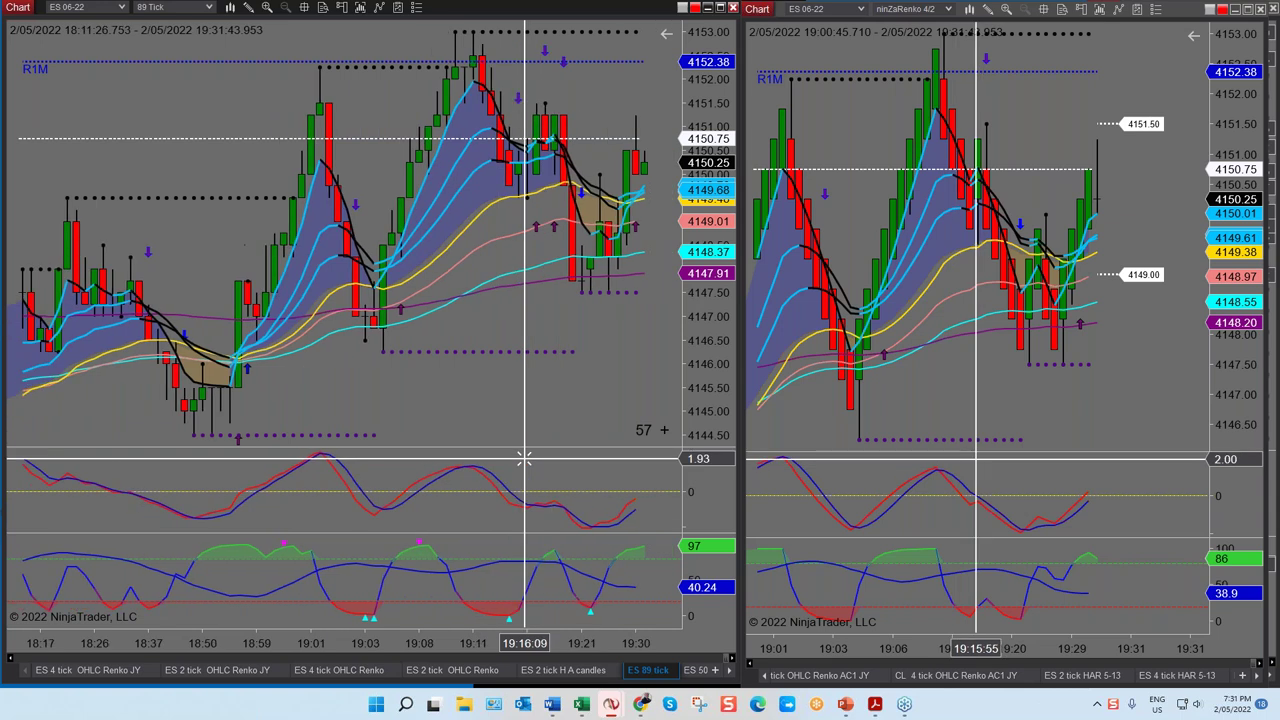
{"action": "scroll", "coordinate": [413, 418], "scroll_direction": "down", "scroll_amount": 3}
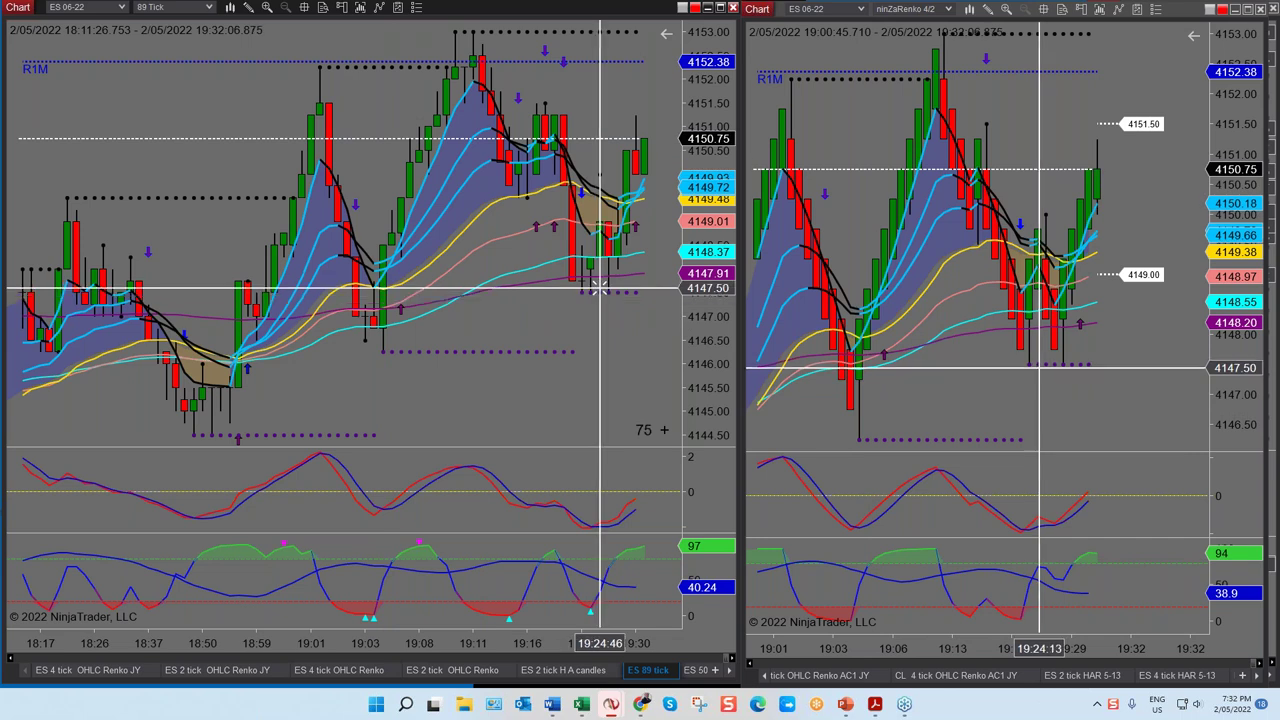
{"action": "scroll", "coordinate": [855, 240], "scroll_direction": "down", "scroll_amount": 2}
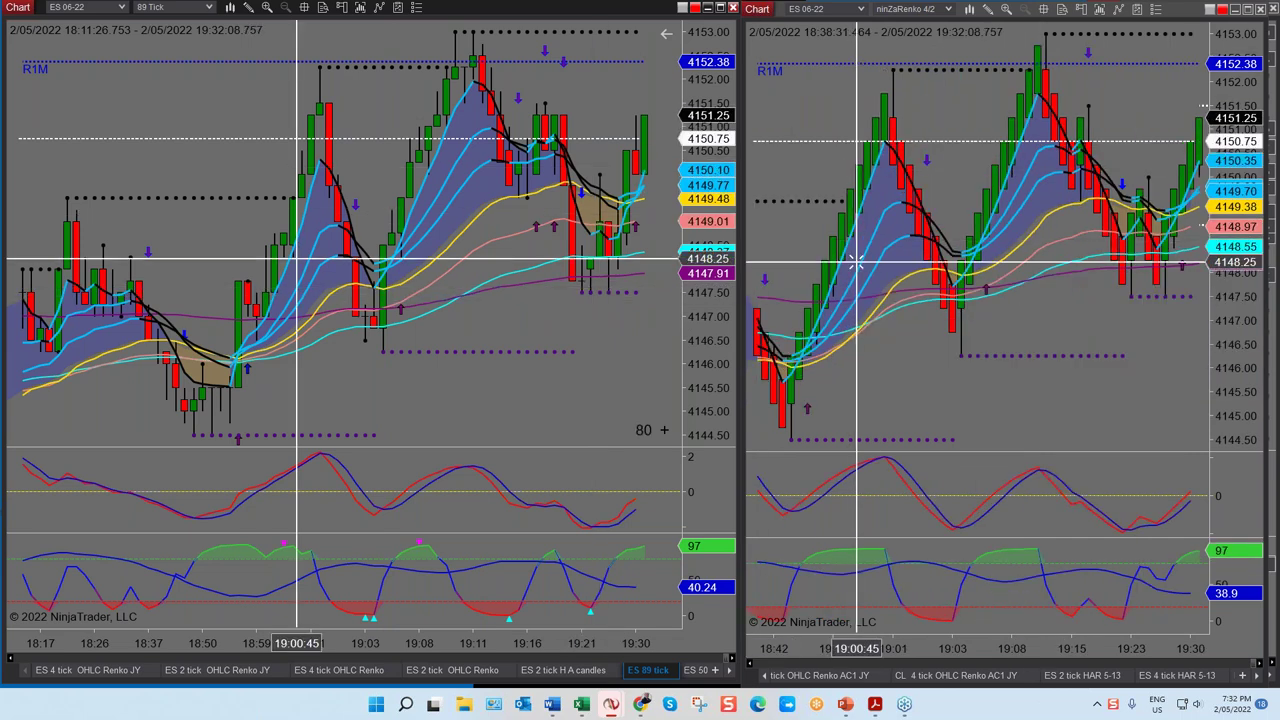
{"action": "left_click_drag", "start_coordinate": [634, 380], "coordinate": [605, 367]}
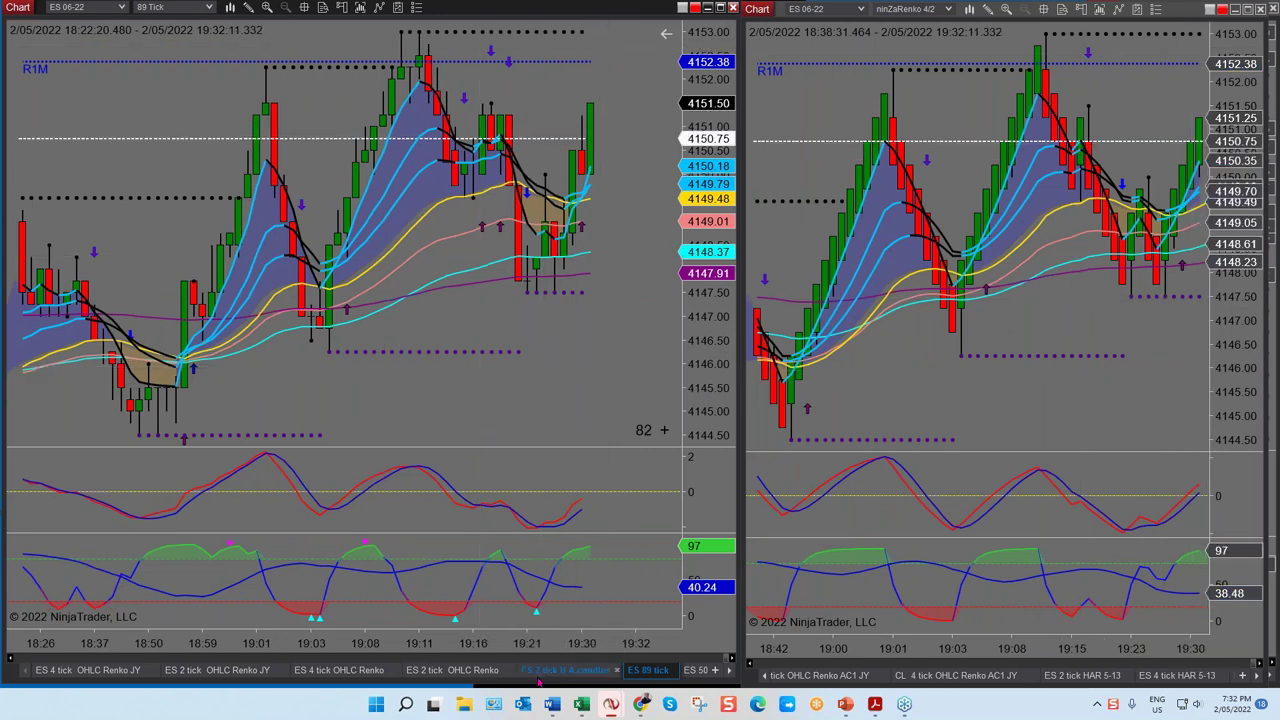
Switch from the ES 89 tick chart to the ES 2 tick HAR 5-13 chart.
{"action": "left_click", "coordinate": [720, 676]}
{"action": "left_click", "coordinate": [720, 676]}
{"action": "left_click", "coordinate": [720, 676]}
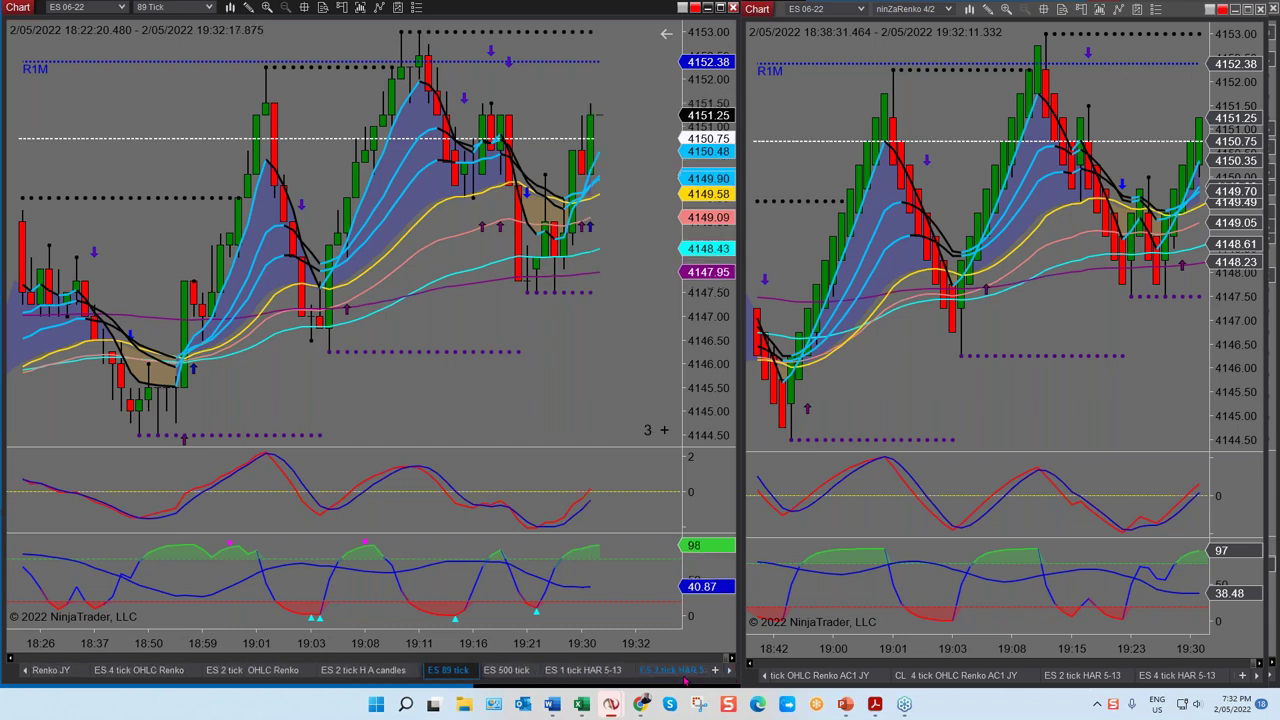
{"action": "left_click", "coordinate": [685, 670]}
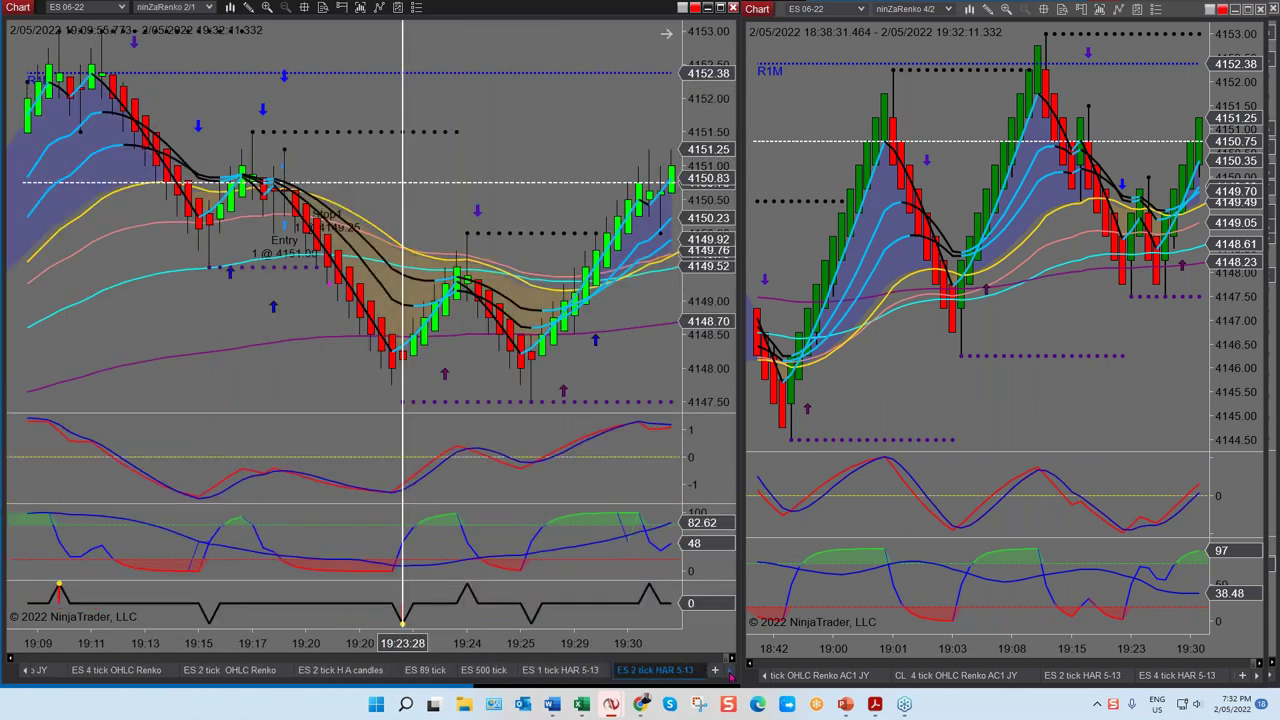
Switch to the ES 2 tick Renko chart, and review the rise from the 19:25 low to about 19:33.
{"action": "left_click", "coordinate": [731, 676]}
{"action": "left_click", "coordinate": [731, 676]}
{"action": "left_click", "coordinate": [731, 676]}
{"action": "left_click", "coordinate": [731, 676]}
{"action": "left_click", "coordinate": [655, 671]}
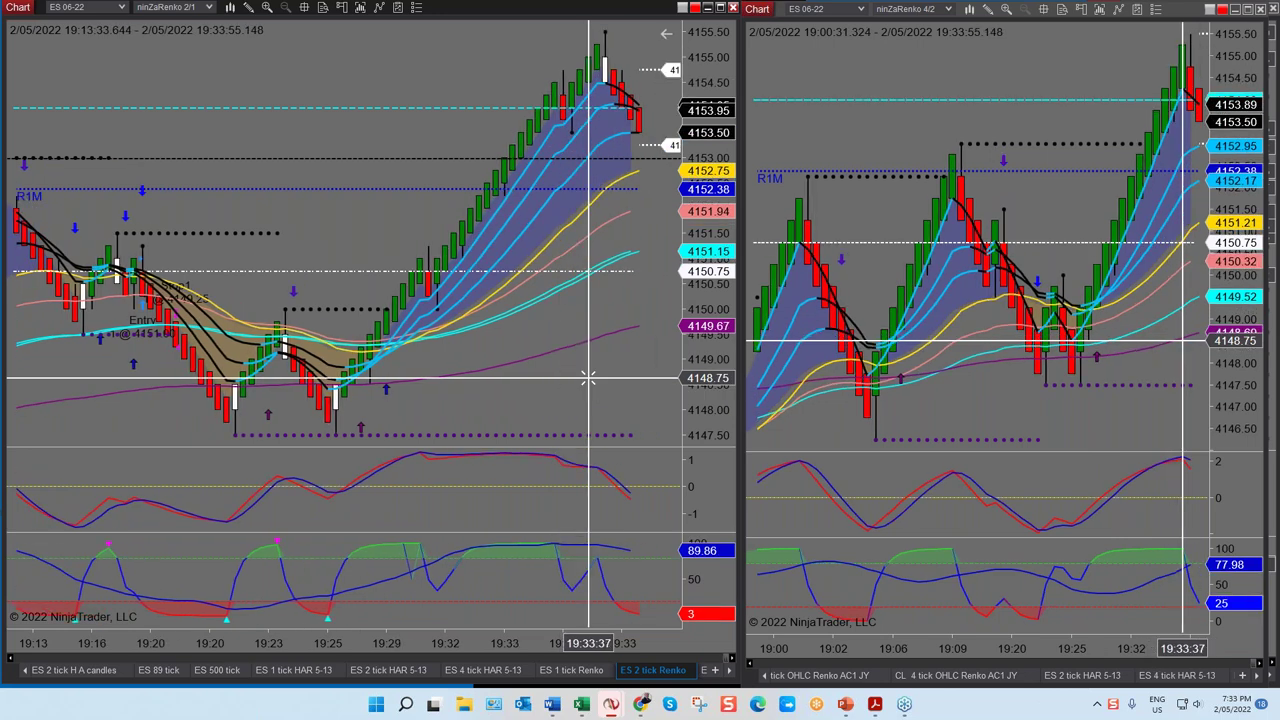
{"action": "scroll", "coordinate": [300, 330], "scroll_direction": "up", "scroll_amount": 3}
{"action": "scroll", "coordinate": [601, 328], "scroll_direction": "up", "scroll_amount": 3}
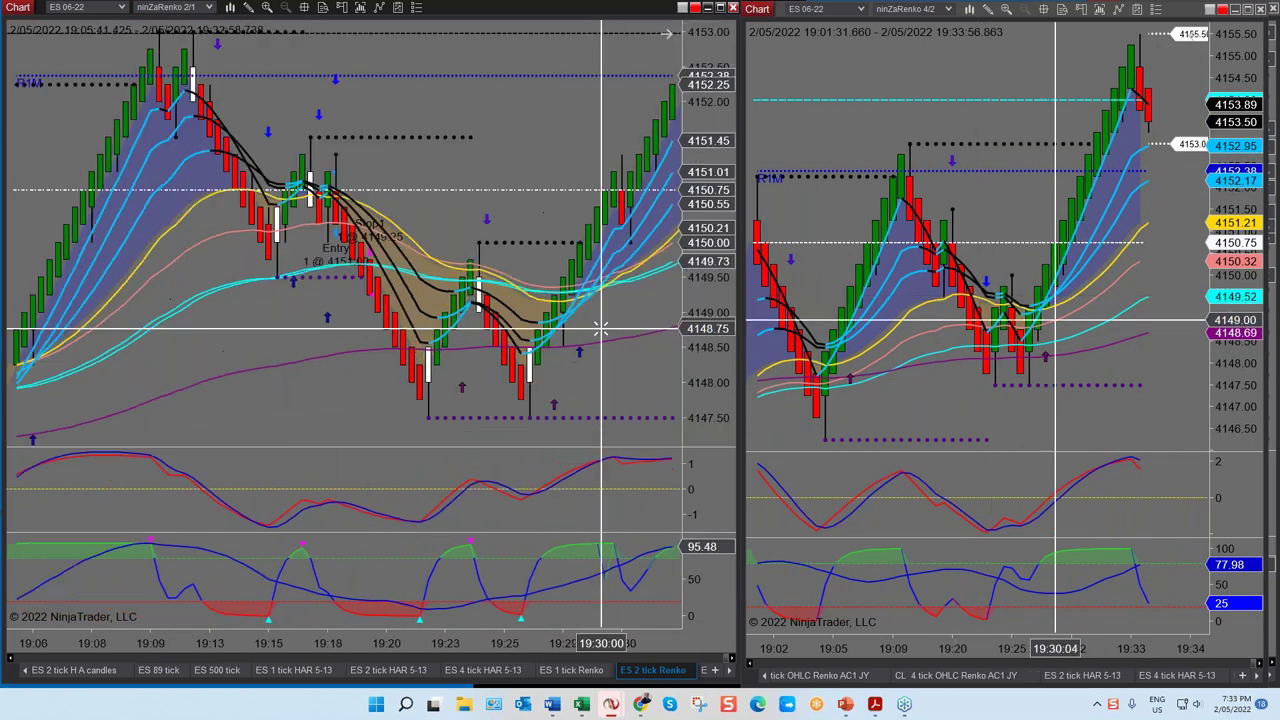
{"action": "scroll", "coordinate": [601, 328], "scroll_direction": "down", "scroll_amount": 5}
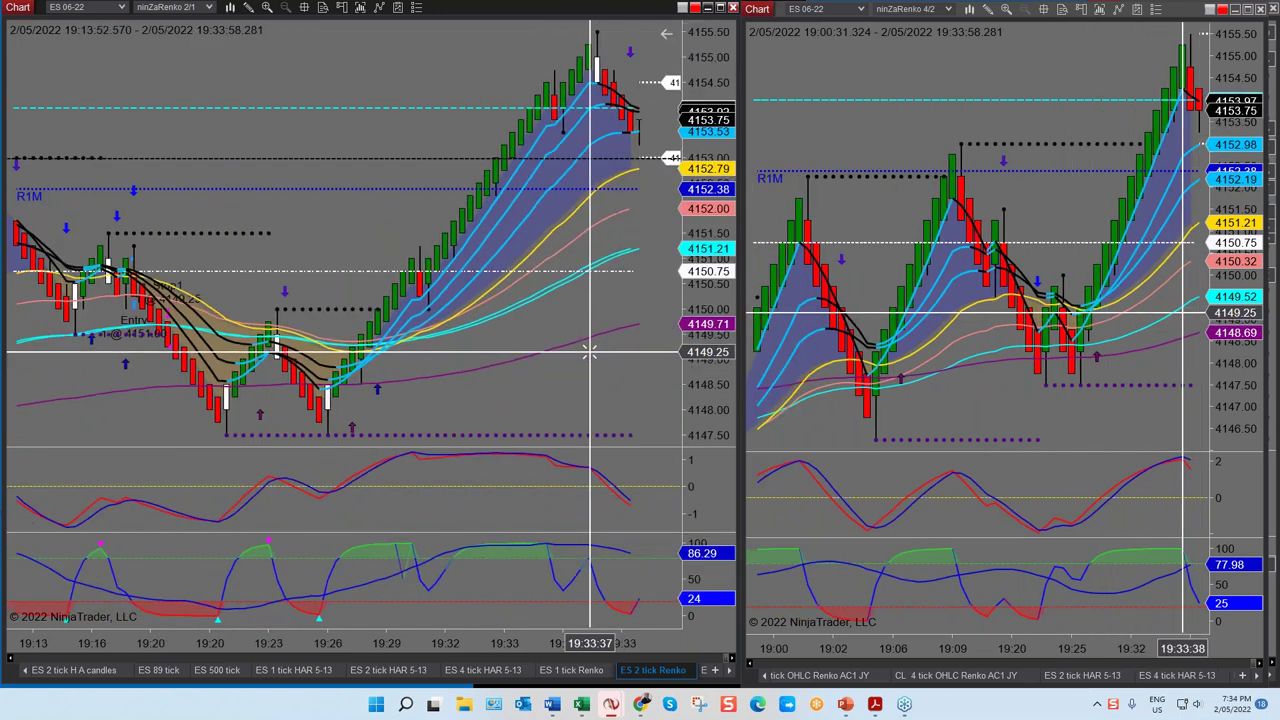
Narrow the 4/2 Renko chart window to uncover the 7/4 Renko chart, and bring the uncovered chart to its latest bars.
{"action": "left_click", "coordinate": [1043, 9]}
{"action": "left_click", "coordinate": [1045, 74]}
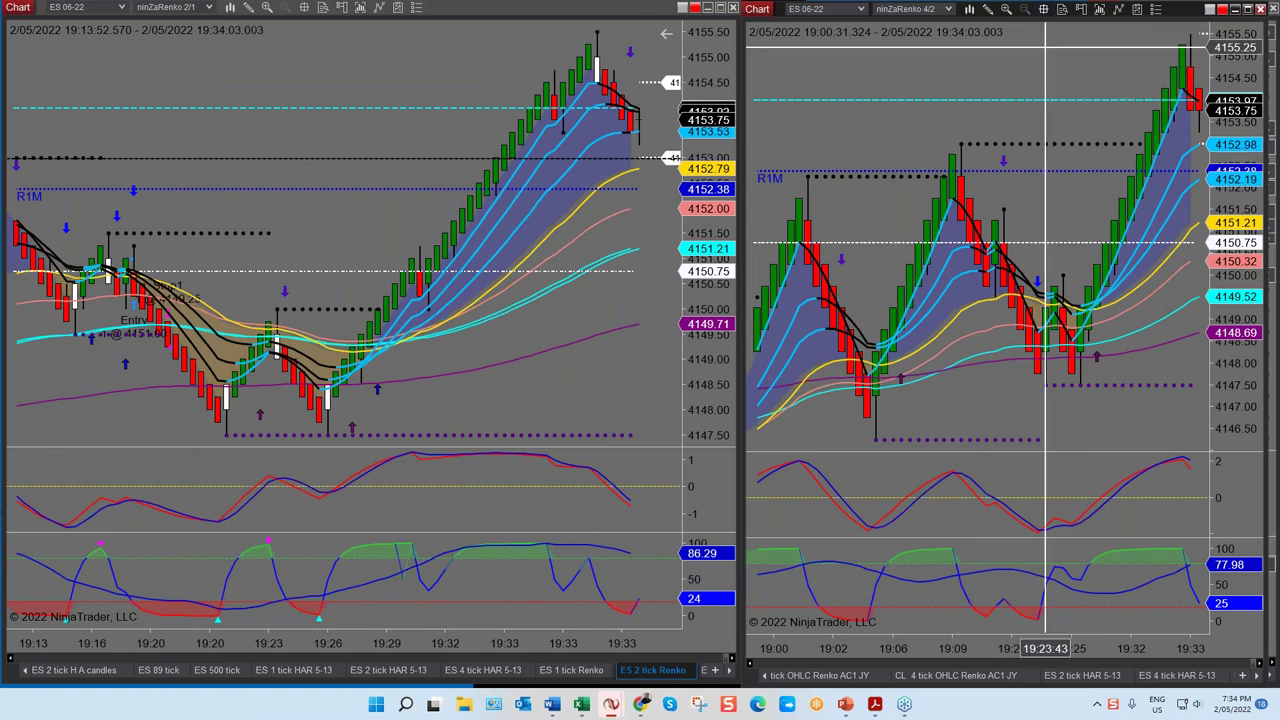
{"action": "scroll", "coordinate": [420, 390], "scroll_direction": "down", "scroll_amount": 2}
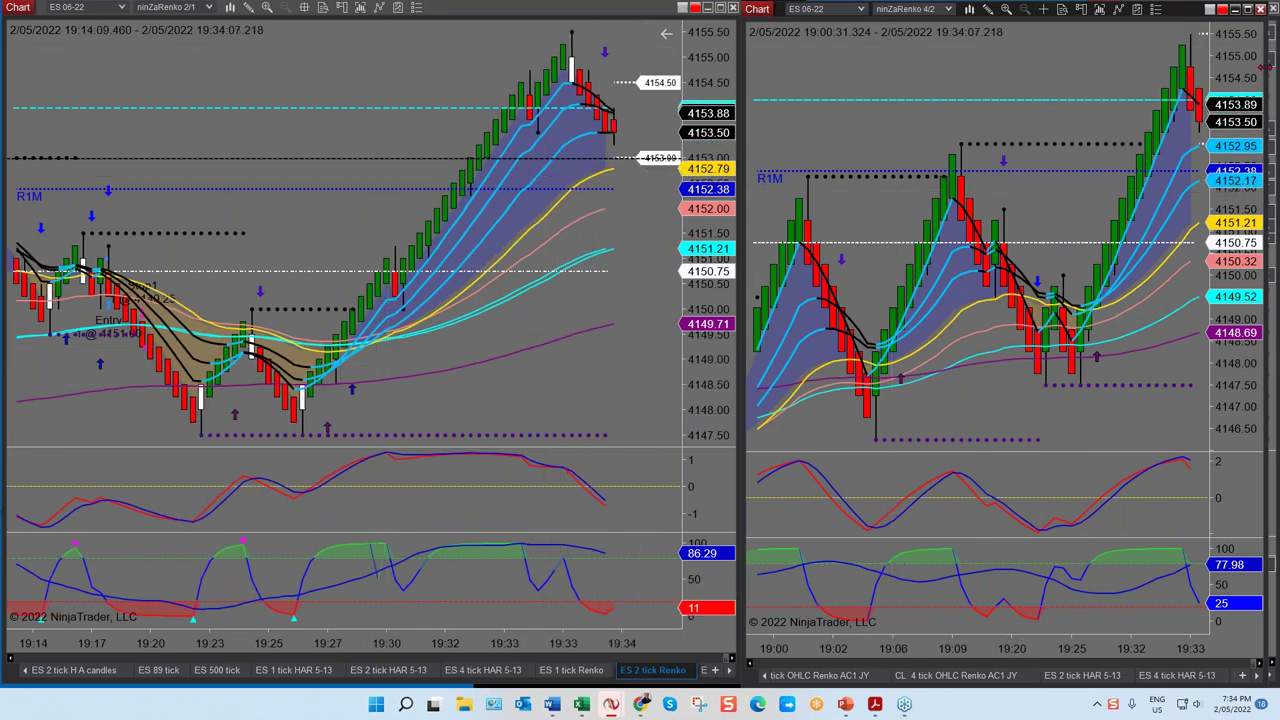
{"action": "left_click_drag", "start_coordinate": [1268, 72], "coordinate": [1083, 100]}
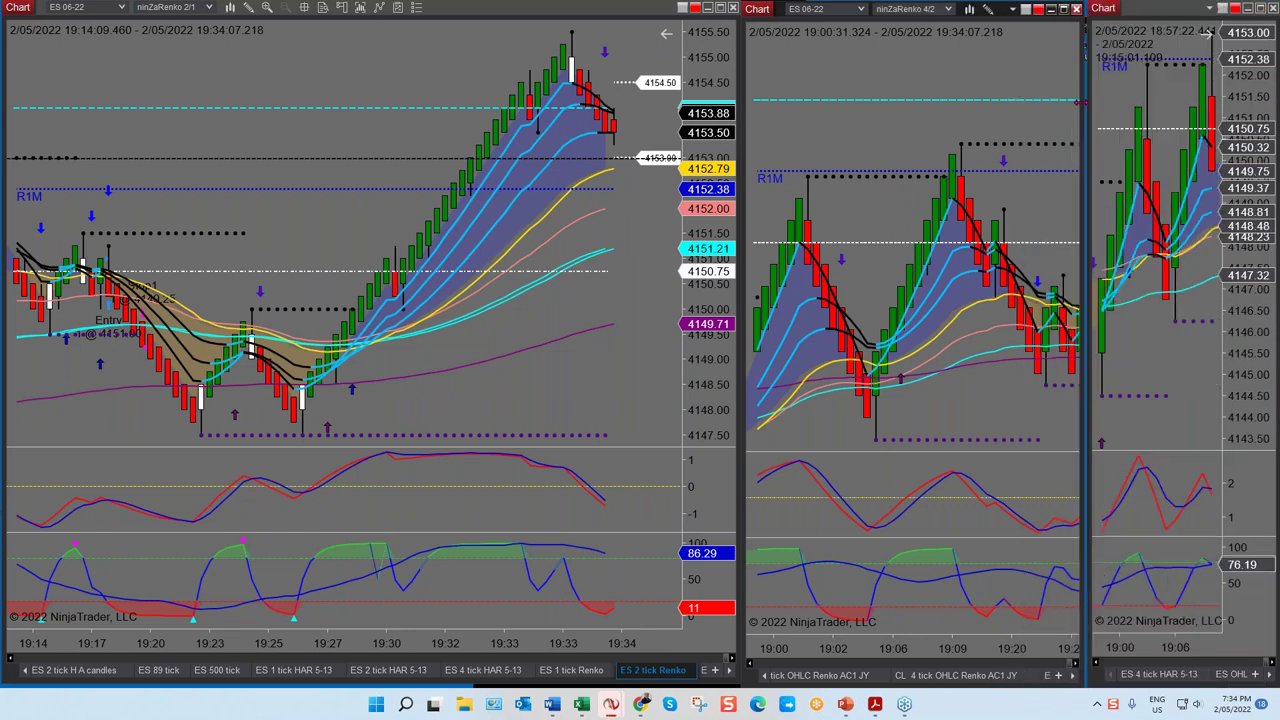
{"action": "left_click", "coordinate": [1208, 31]}
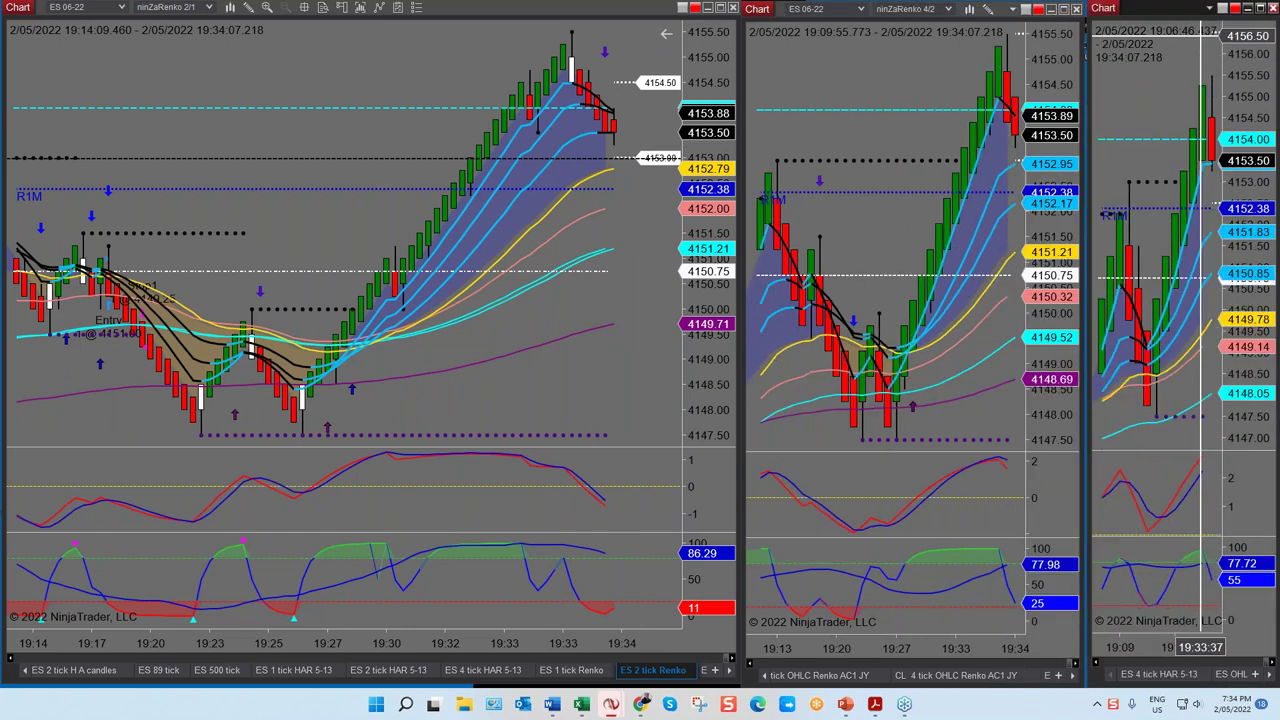
Review the 7/4 Renko chart at full-screen size, restore its window, and follow the latest bars on the 2/1 Renko chart.
{"action": "left_click", "coordinate": [1260, 12]}
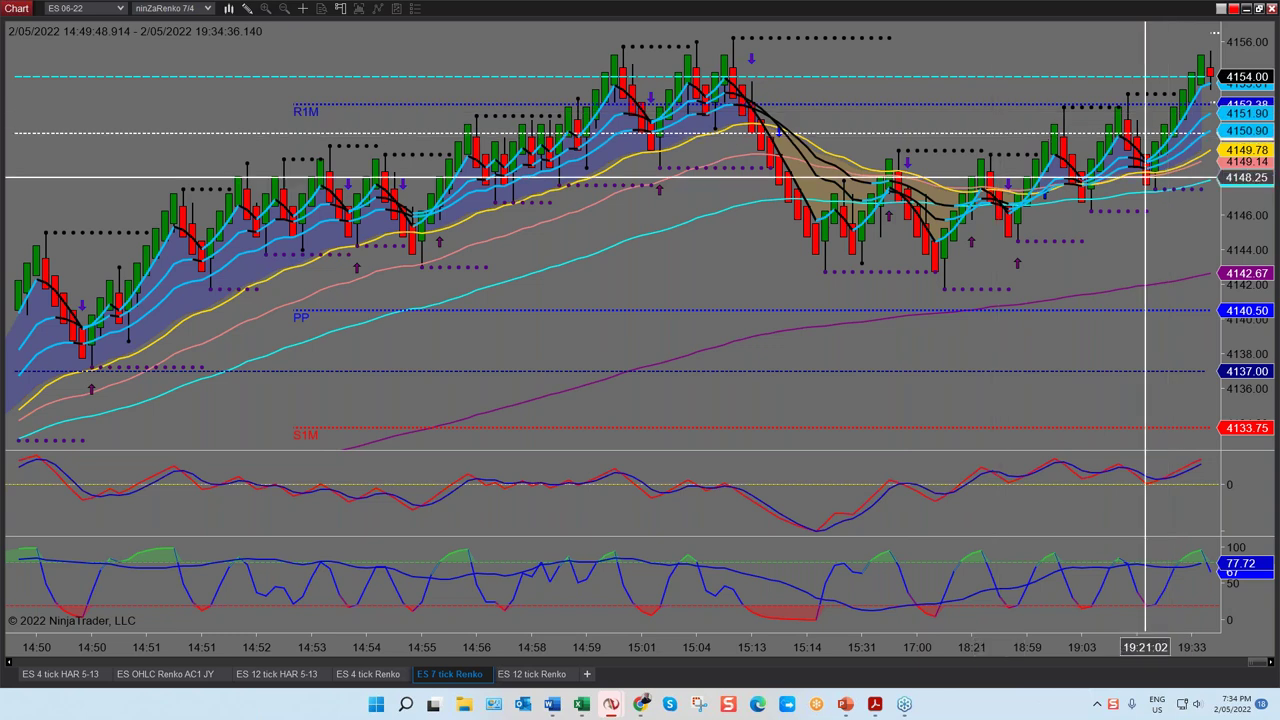
{"action": "left_click", "coordinate": [1259, 8]}
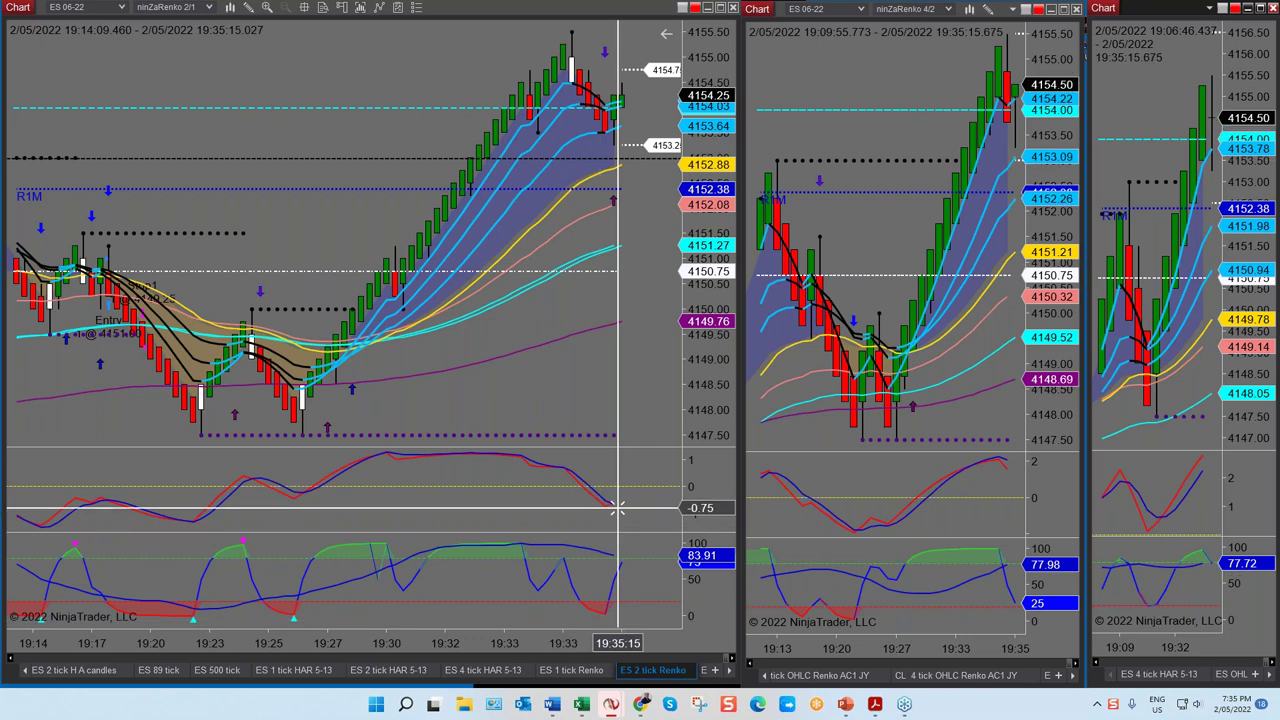
{"action": "scroll", "coordinate": [603, 460], "scroll_direction": "down", "scroll_amount": 3}
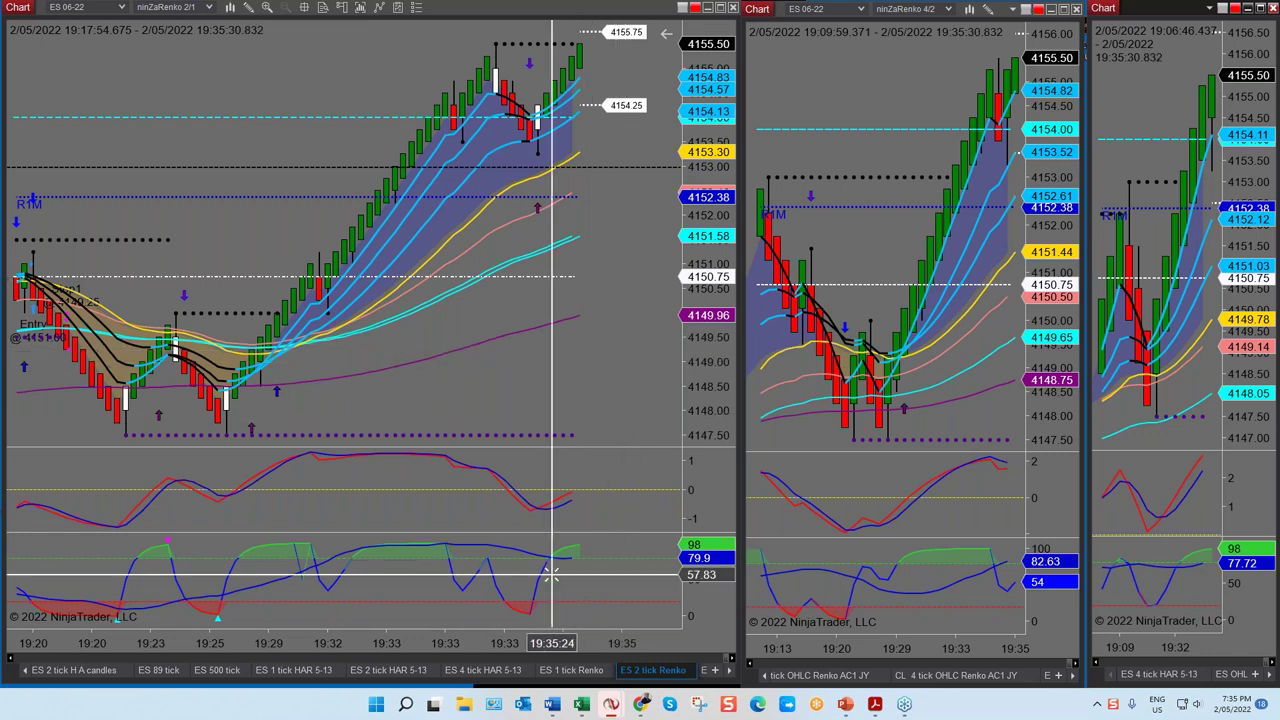
Switch to ninjatrader_futures_contract_details.pdf in Acrobat Reader, and examine the margins and rates of the CME futures products.
{"action": "mouse_move", "coordinate": [638, 708]}
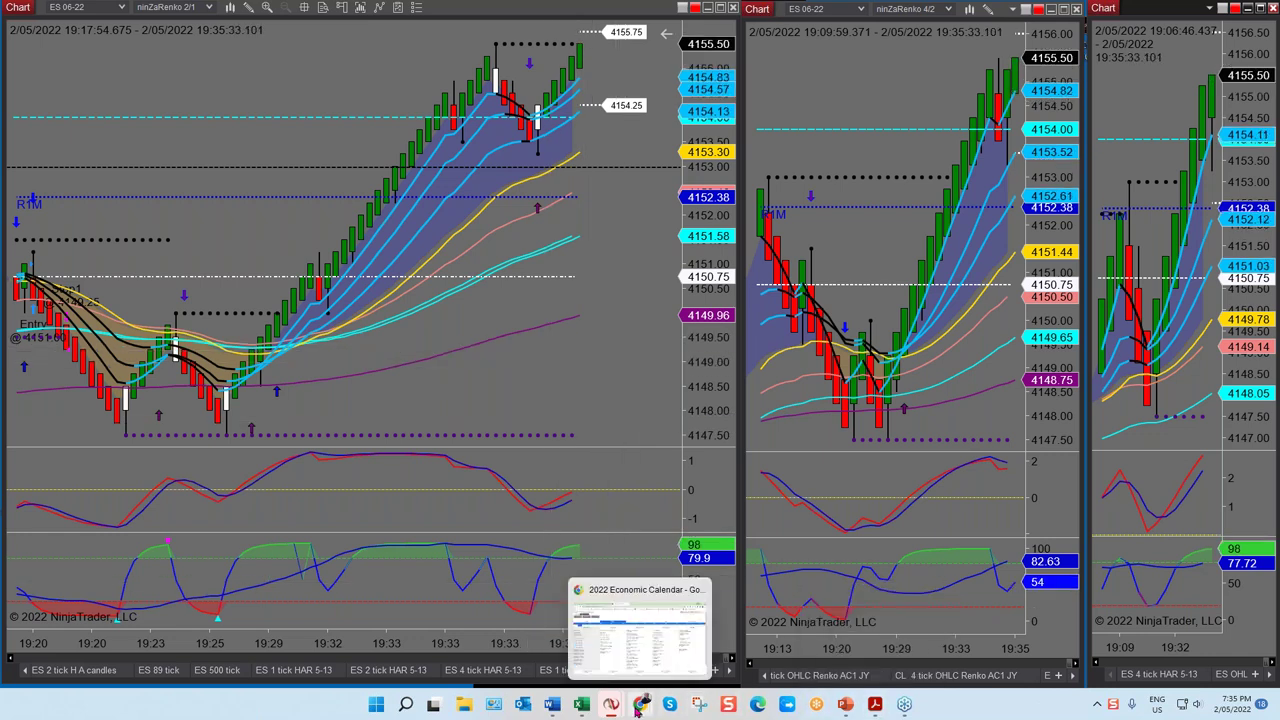
{"action": "mouse_move", "coordinate": [876, 708]}
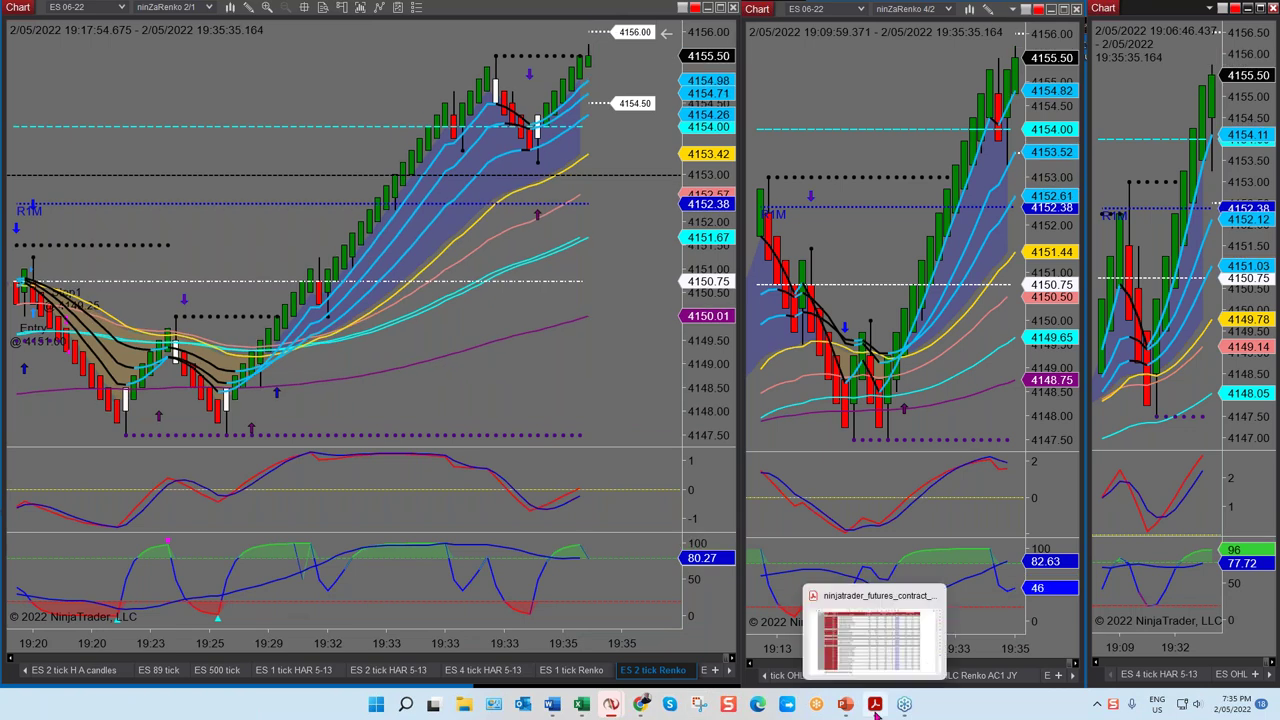
{"action": "left_click", "coordinate": [876, 708]}
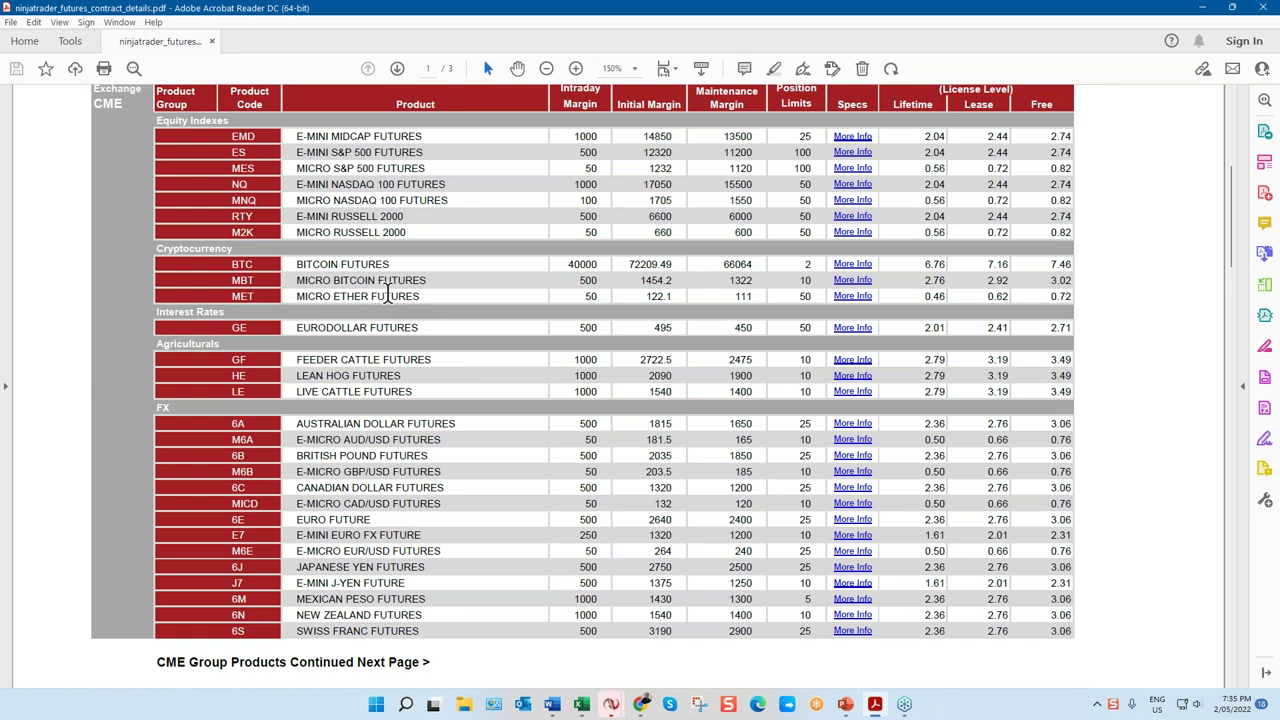
{"action": "scroll", "coordinate": [390, 300], "scroll_direction": "down", "scroll_amount": 3}
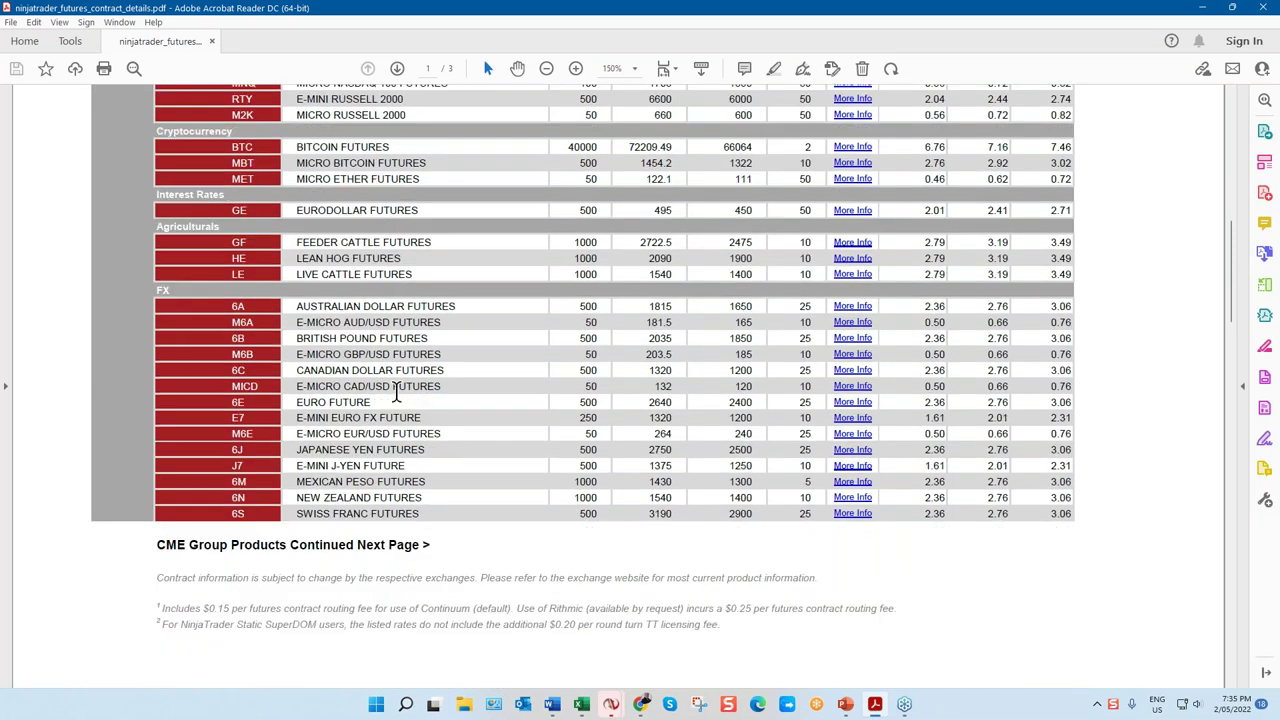
{"action": "scroll", "coordinate": [396, 393], "scroll_direction": "down", "scroll_amount": 3}
{"action": "scroll", "coordinate": [371, 445], "scroll_direction": "up", "scroll_amount": 2}
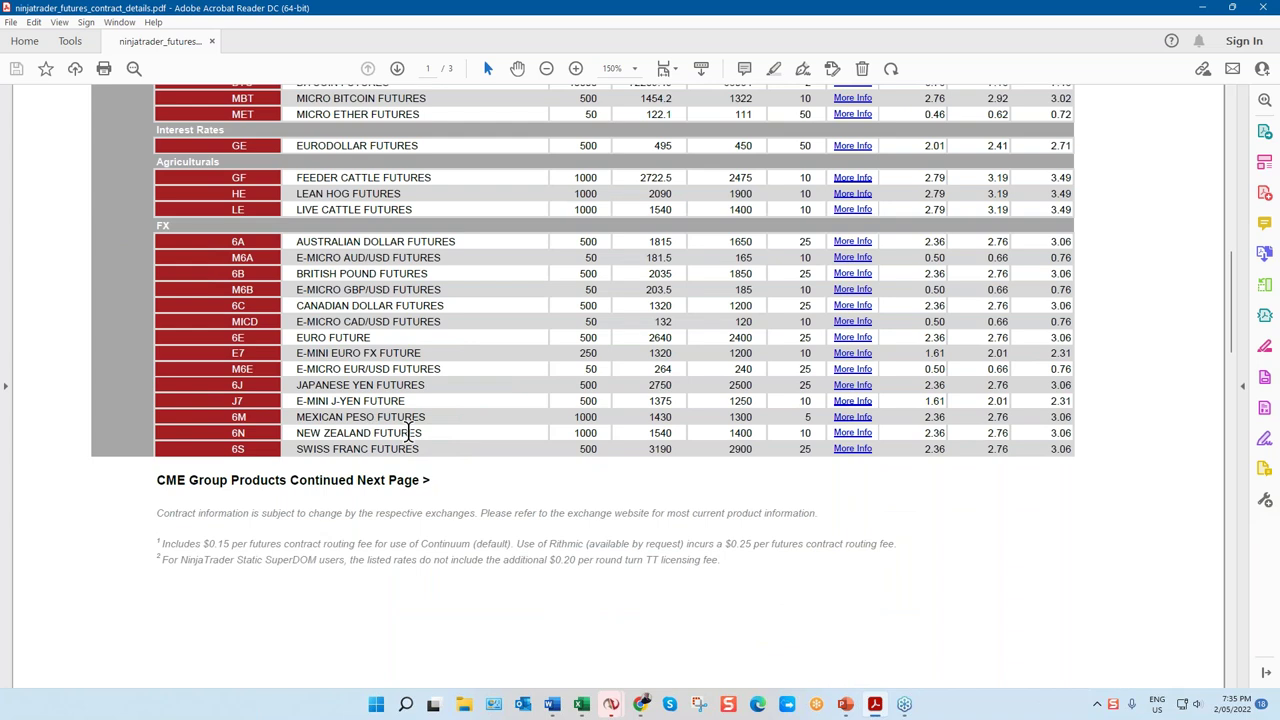
{"action": "scroll", "coordinate": [418, 430], "scroll_direction": "up", "scroll_amount": 1}
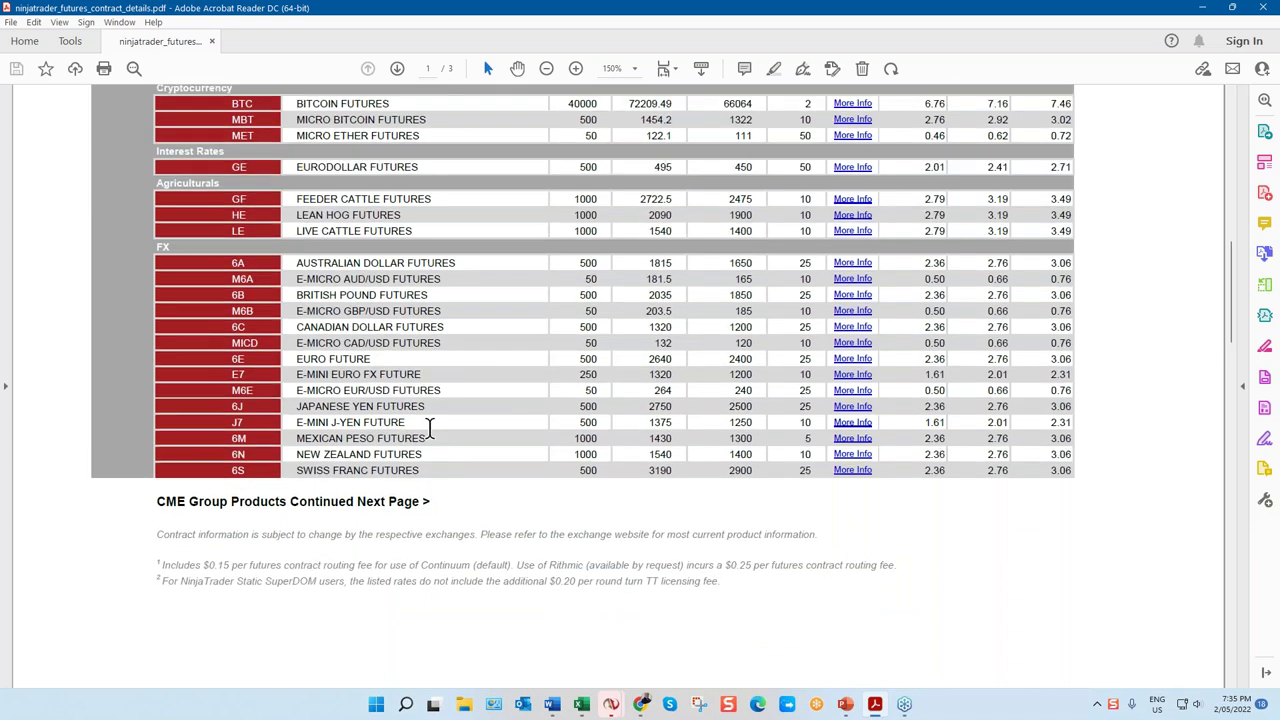
Review the agricultural, COMEX, NYMEX, EUREX and ICE contract tables on pages 2 and 3, and close the PDF.
{"action": "left_click_drag", "start_coordinate": [1234, 320], "coordinate": [1233, 445]}
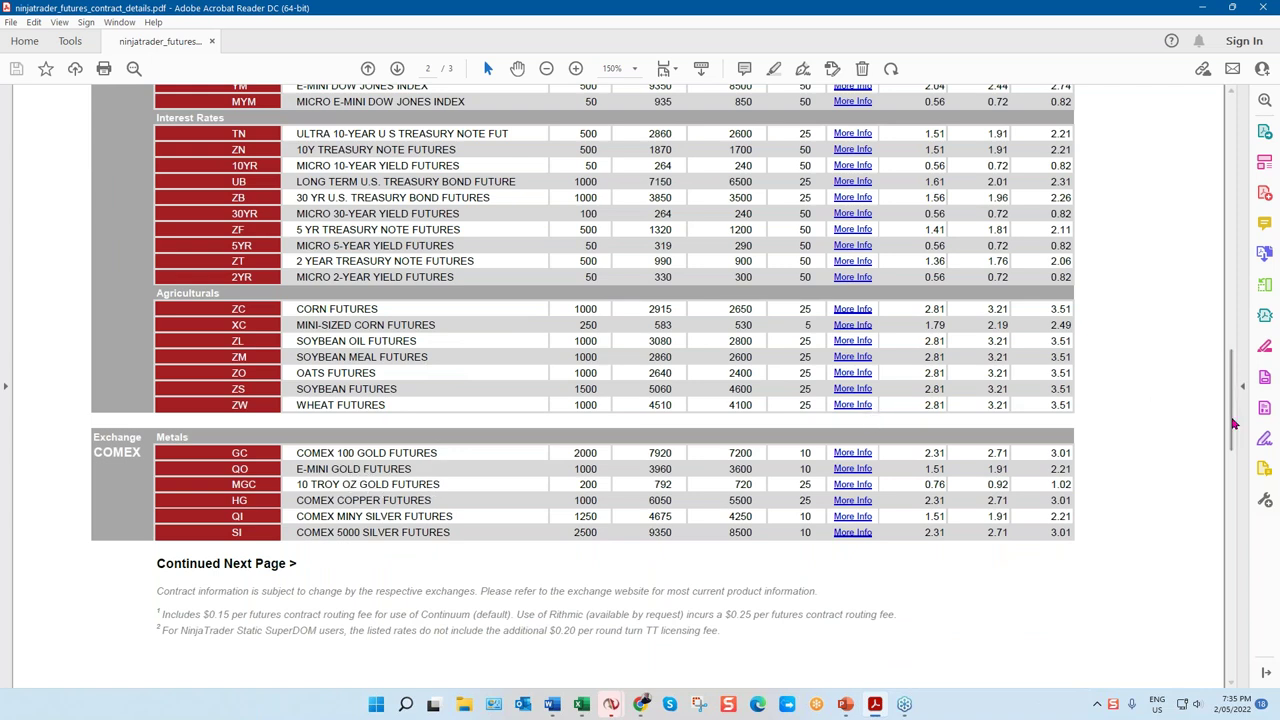
{"action": "left_click_drag", "start_coordinate": [1236, 428], "coordinate": [1226, 549]}
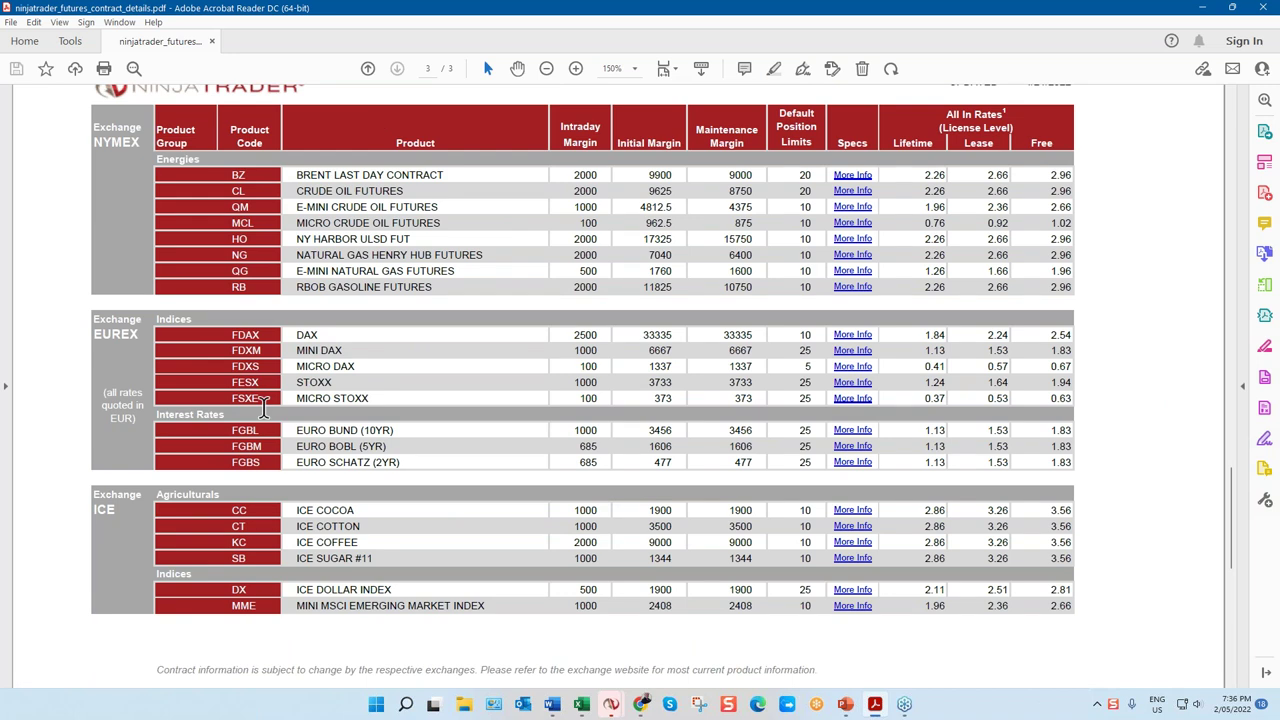
{"action": "left_click", "coordinate": [1272, 8]}
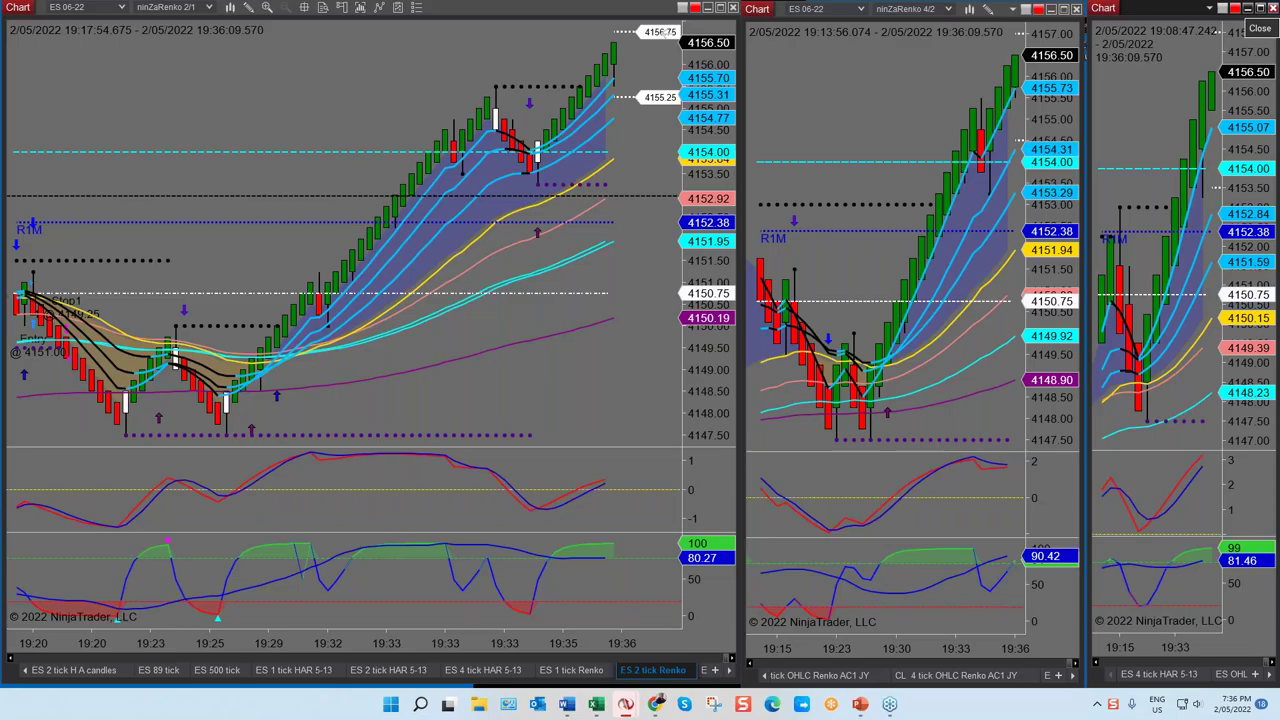
Switch to The Day Traders Masterclass presentation in PowerPoint, and show slide 80 followed by slide 81 on Option One coaching.
{"action": "mouse_move", "coordinate": [866, 710]}
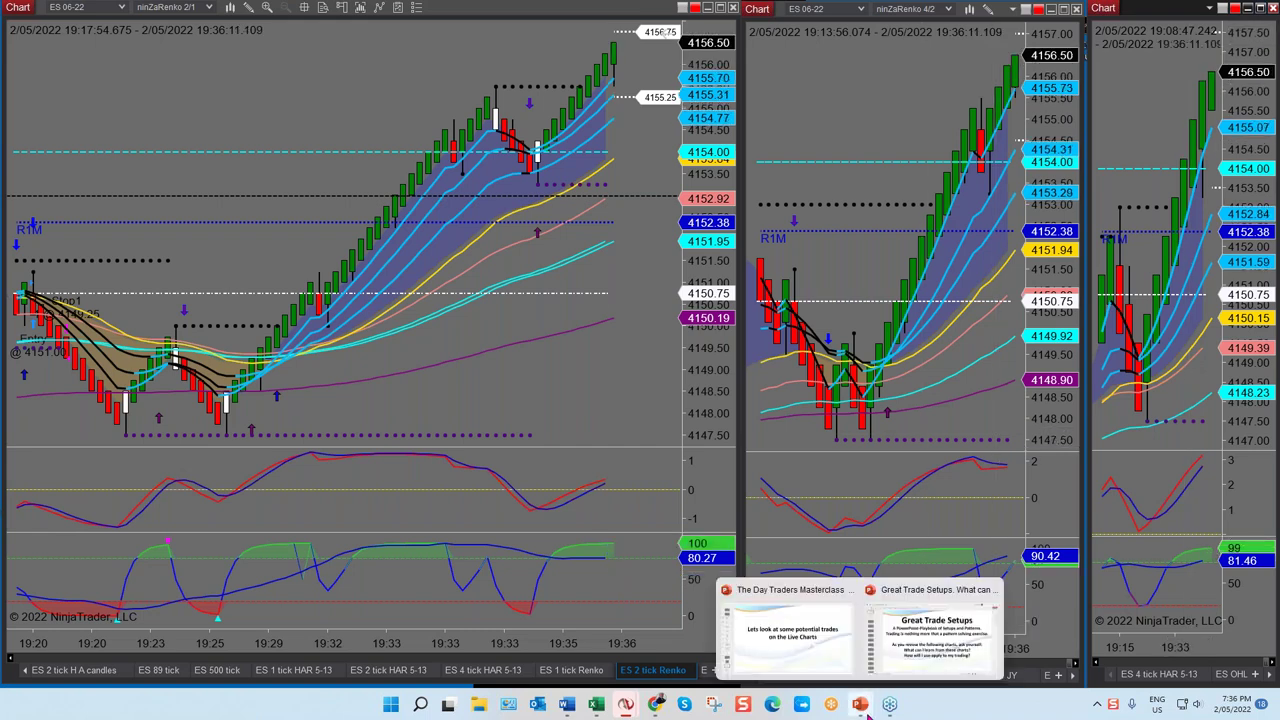
{"action": "left_click", "coordinate": [818, 666]}
{"action": "left_click", "coordinate": [50, 650]}
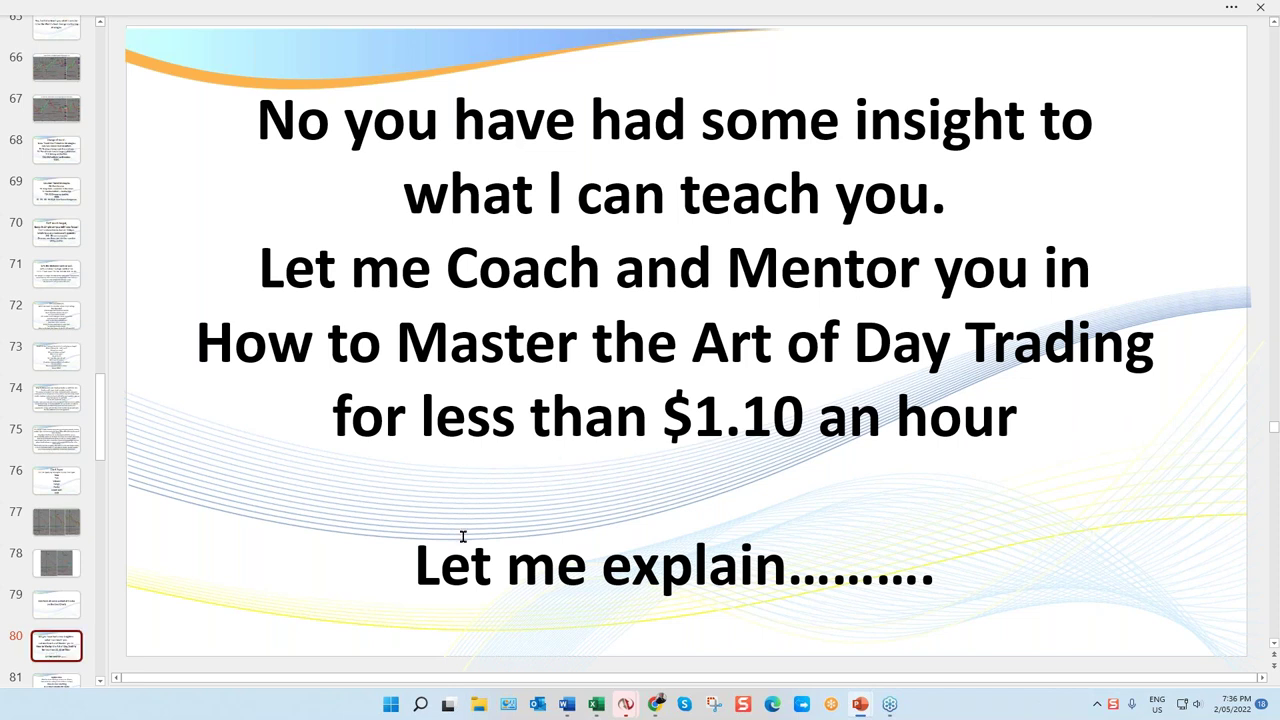
{"action": "left_click", "coordinate": [60, 681]}
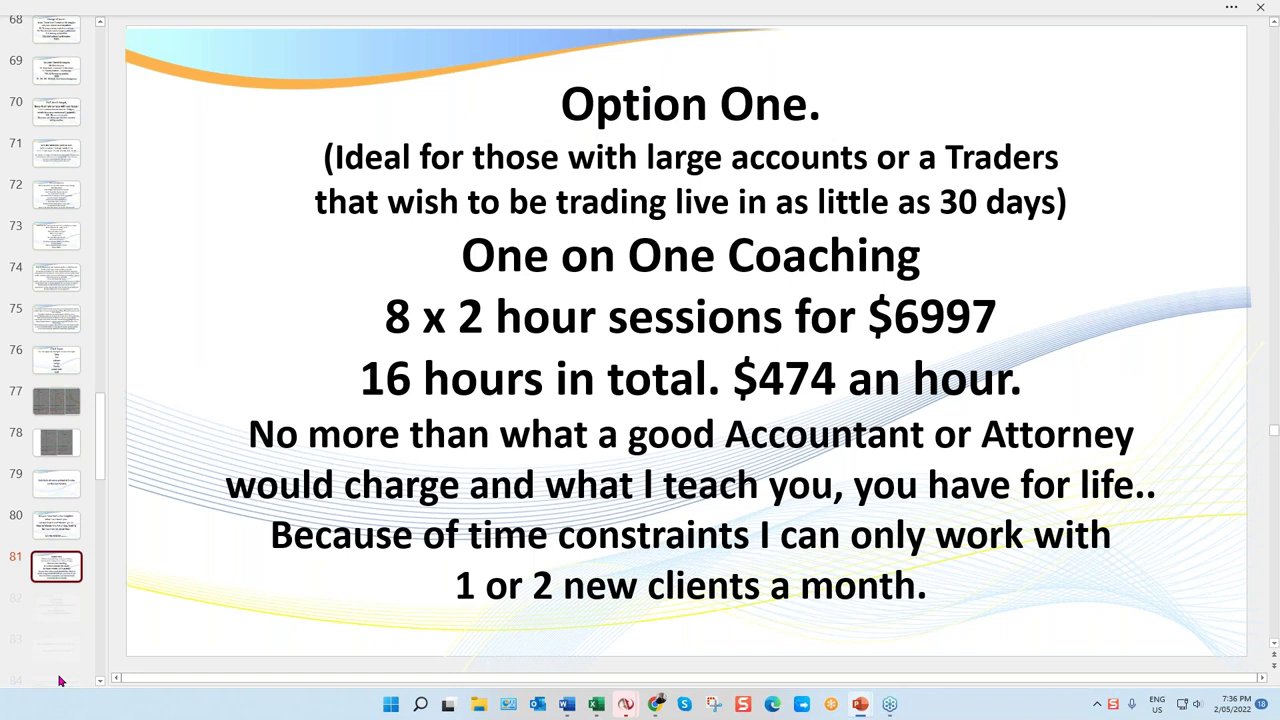